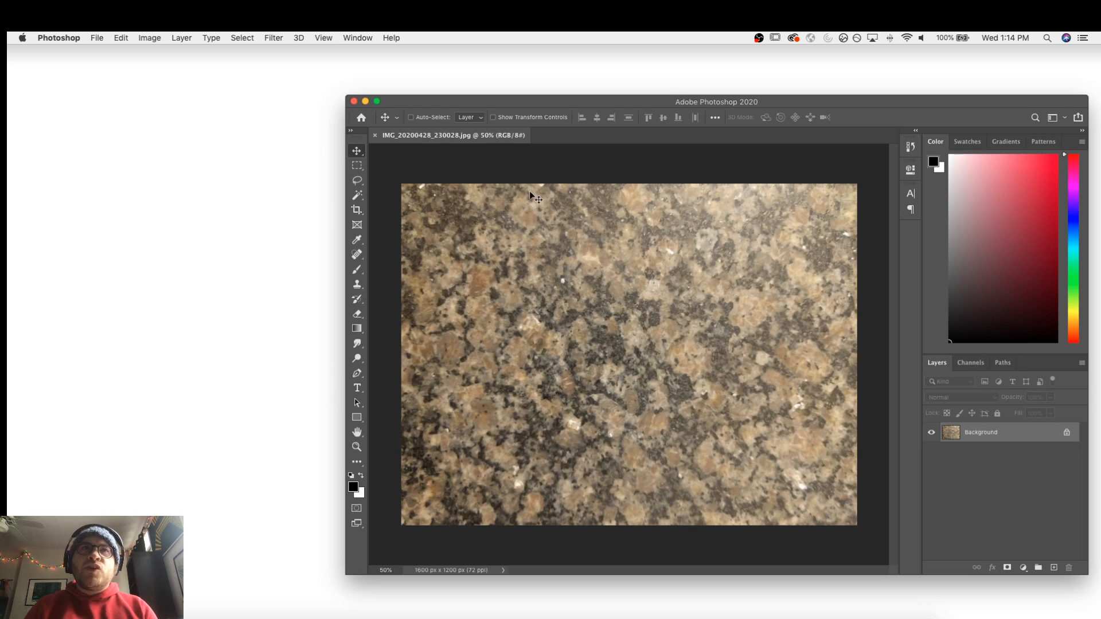
Crop the granite photo to a square of about 935 × 935 px at a 1:1 ratio
{"action": "key", "text": "c"}
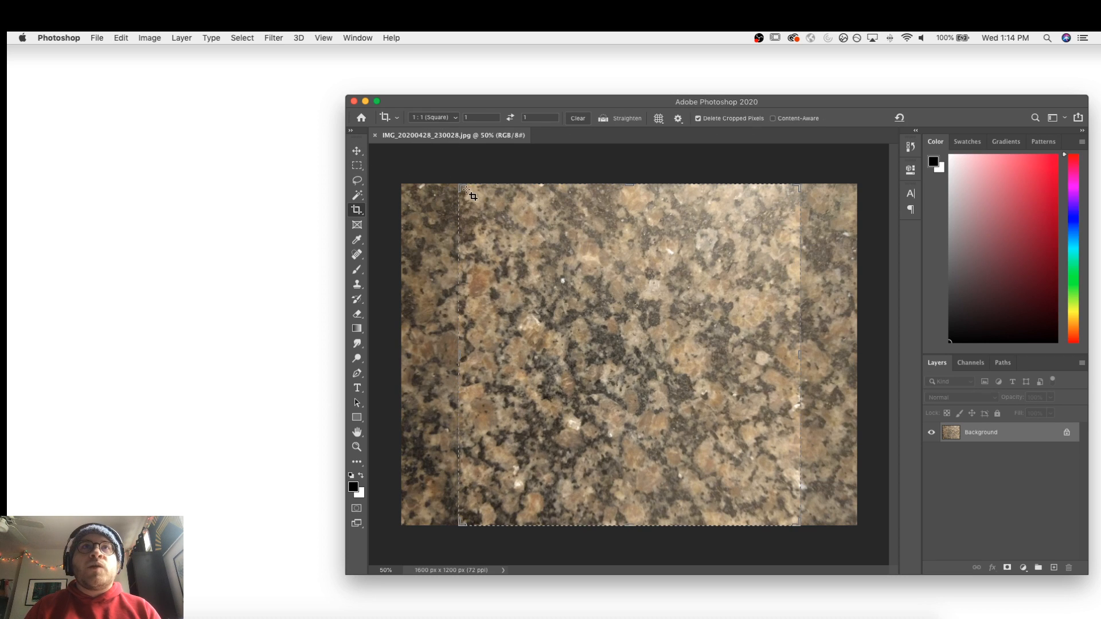
{"action": "left_click_drag", "start_coordinate": [462, 186], "coordinate": [518, 228]}
{"action": "left_click_drag", "start_coordinate": [642, 306], "coordinate": [592, 309]}
{"action": "mouse_move", "coordinate": [506, 231]}
{"action": "left_mouse_down"}
{"action": "mouse_move", "coordinate": [475, 207]}
{"action": "mouse_move", "coordinate": [493, 223]}
{"action": "left_mouse_up"}
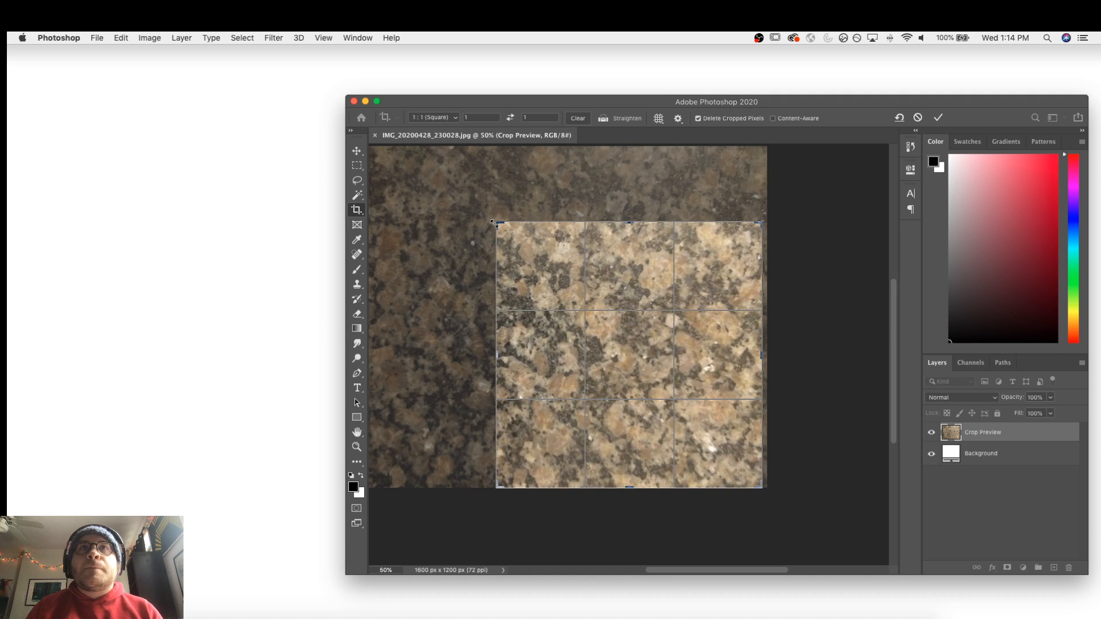
{"action": "key", "text": "Return"}
{"action": "key", "text": "v"}
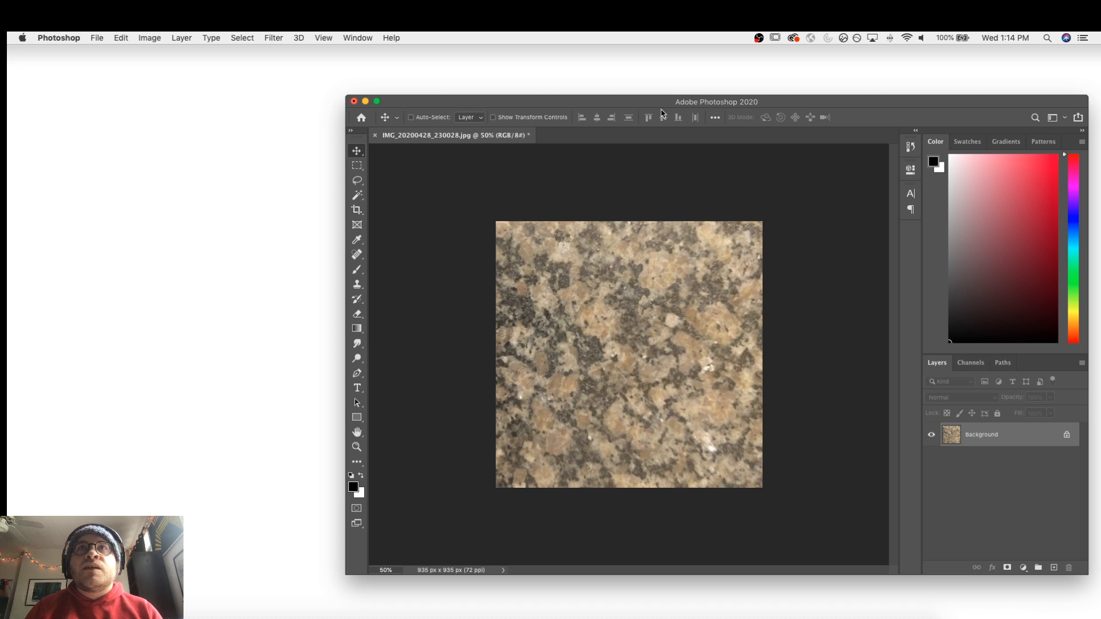
Apply the Offset filter with 464 pixels right, 450 pixels down and Wrap Around for undefined areas
{"action": "left_click_drag", "start_coordinate": [661, 105], "coordinate": [596, 93]}
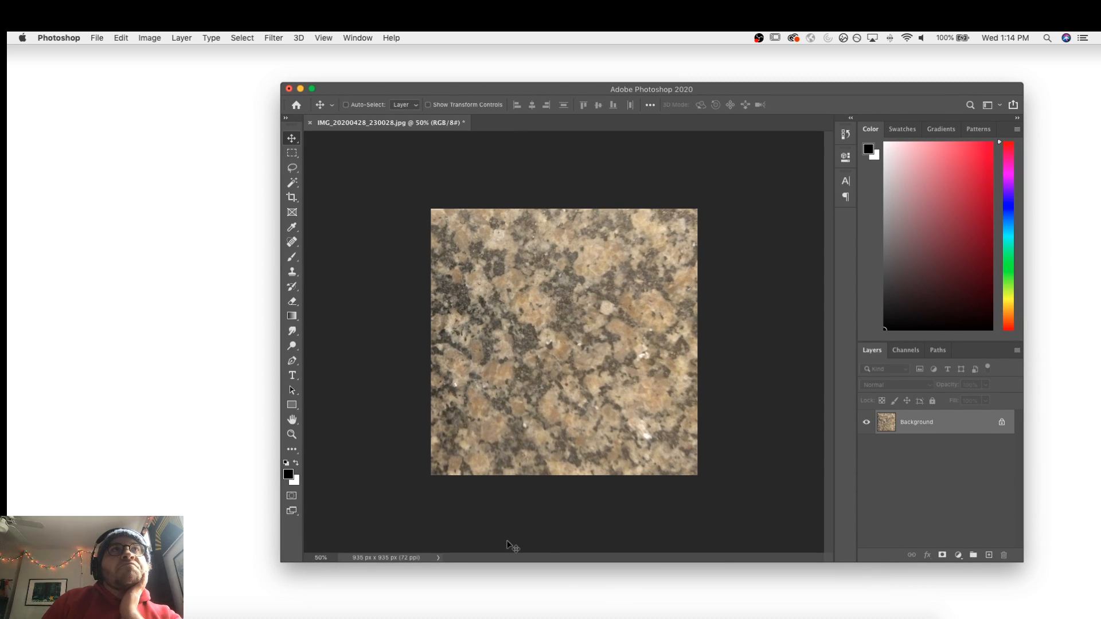
{"action": "left_click", "coordinate": [277, 38]}
{"action": "mouse_move", "coordinate": [353, 278]}
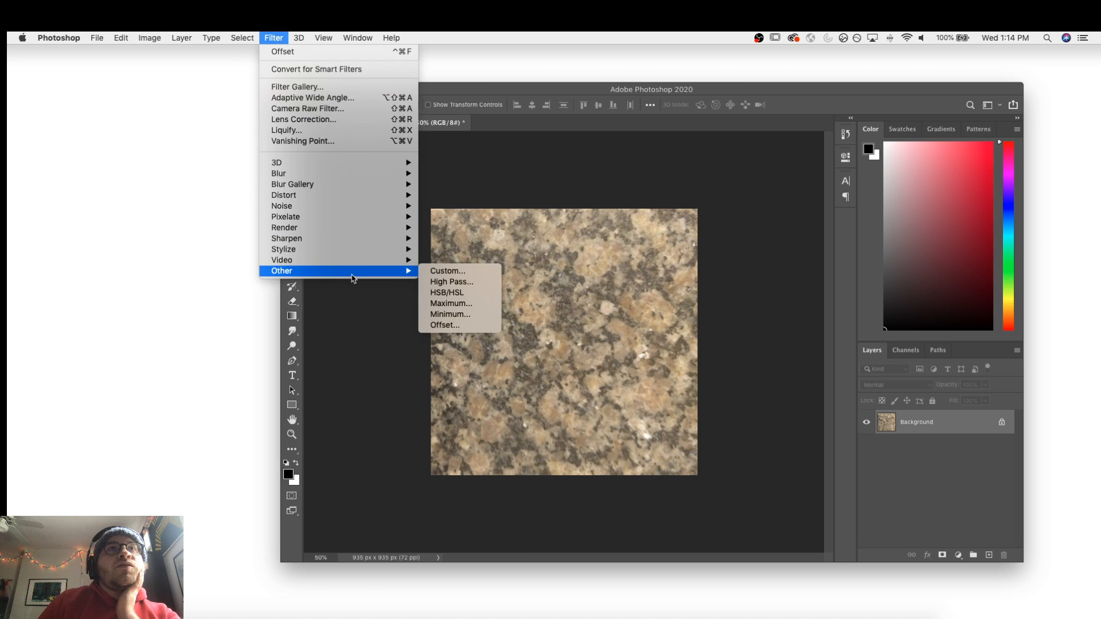
{"action": "left_click", "coordinate": [468, 331]}
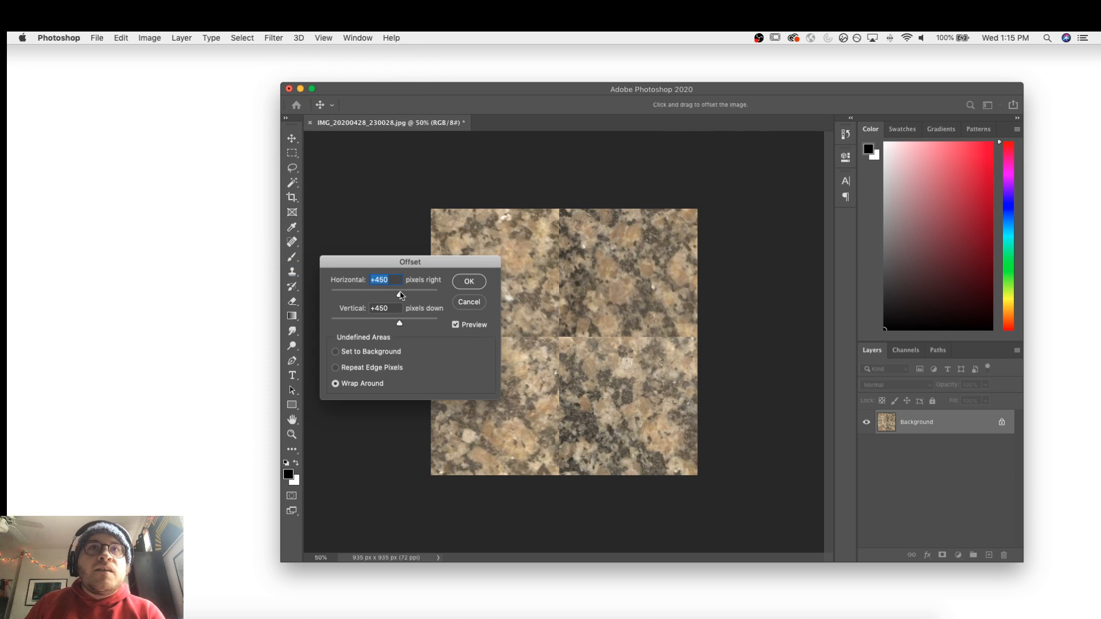
{"action": "left_click_drag", "start_coordinate": [404, 267], "coordinate": [348, 294]}
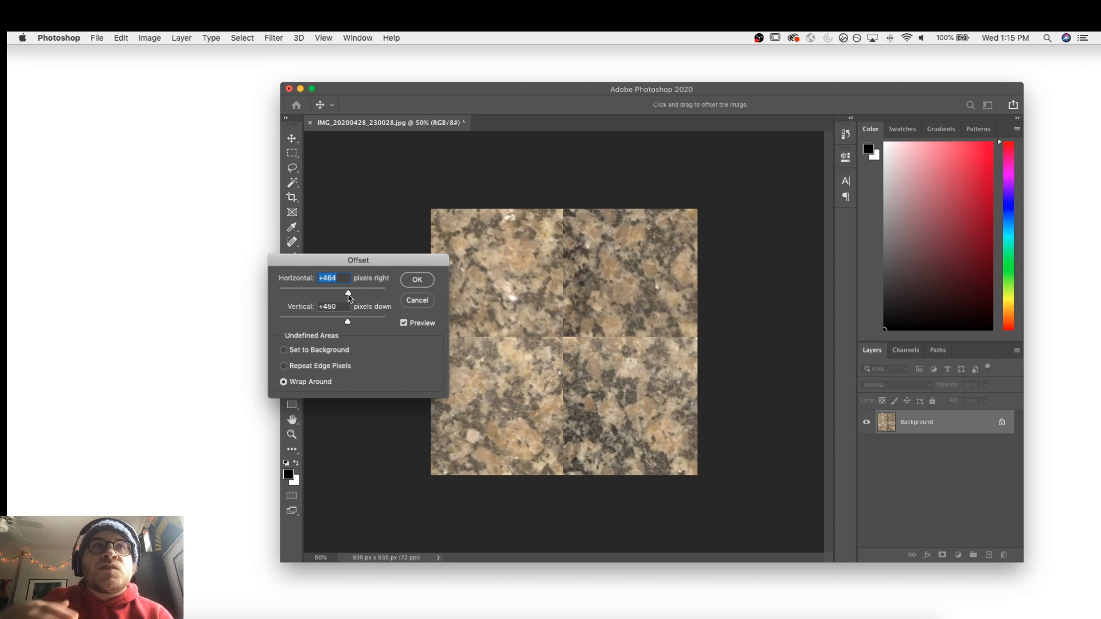
{"action": "left_click", "coordinate": [417, 280]}
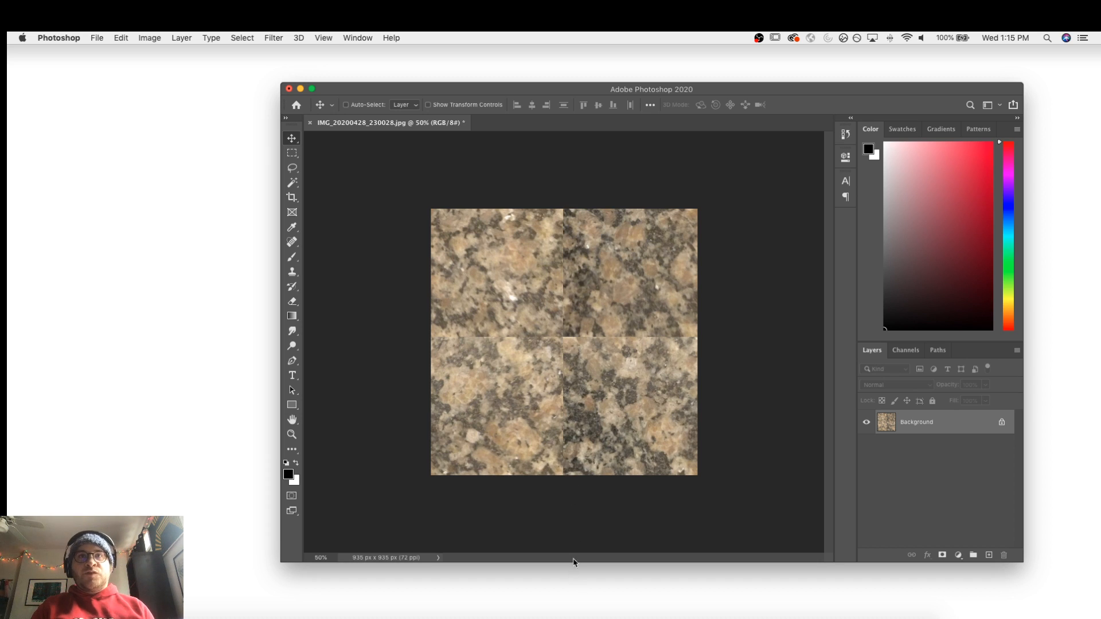
Paint a small red ring in the upper-left quadrant of the image with the Brush tool
{"action": "left_click", "coordinate": [292, 273]}
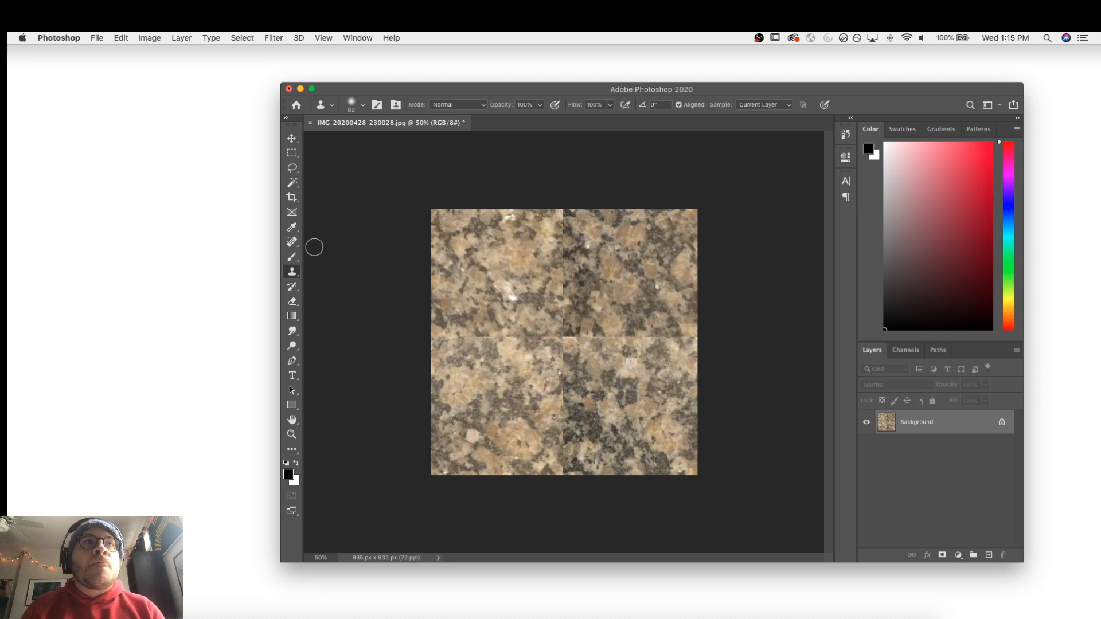
{"action": "left_click", "coordinate": [293, 257]}
{"action": "left_click", "coordinate": [987, 142]}
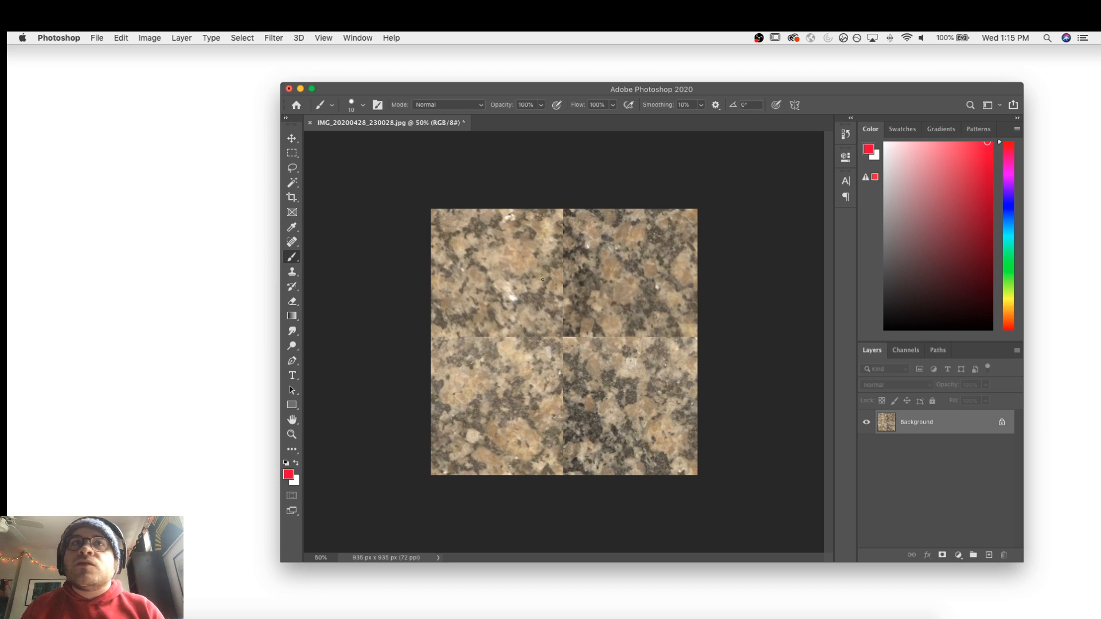
{"action": "left_click", "coordinate": [503, 277]}
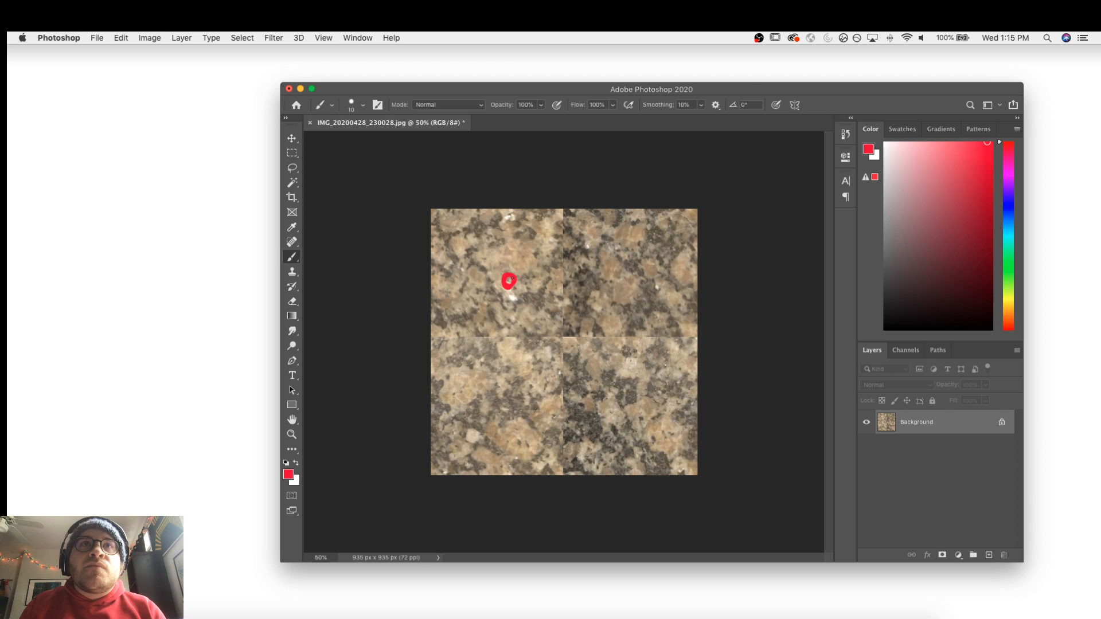
Clone the red ring into the upper-right quadrant with the Clone Stamp, and undo both marks
{"action": "left_click", "coordinate": [292, 272]}
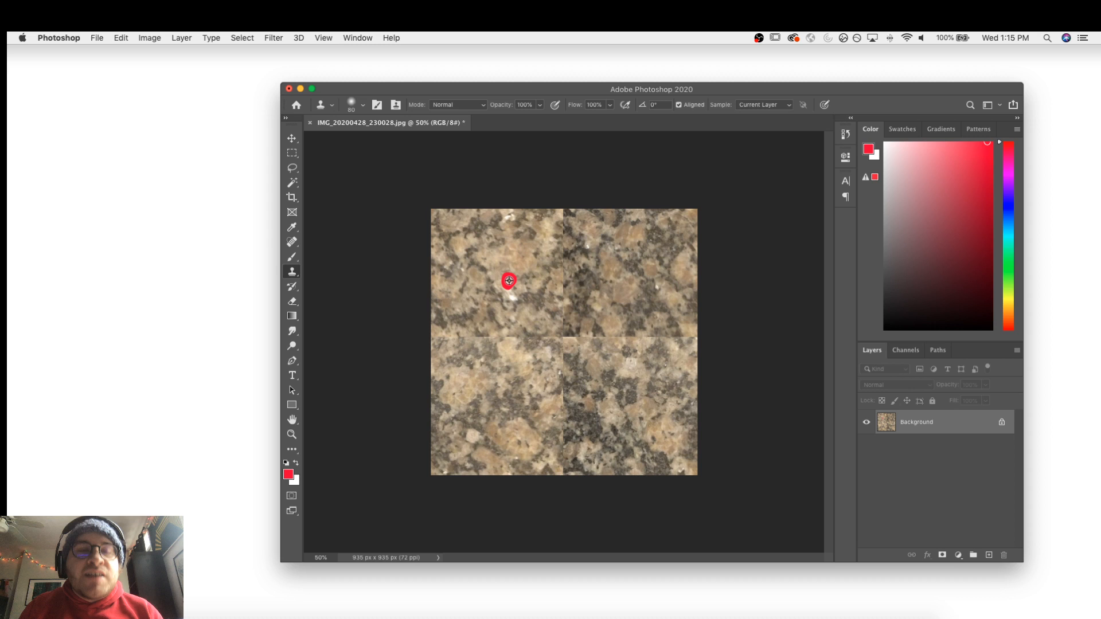
{"action": "left_click", "coordinate": [509, 280], "text": "alt"}
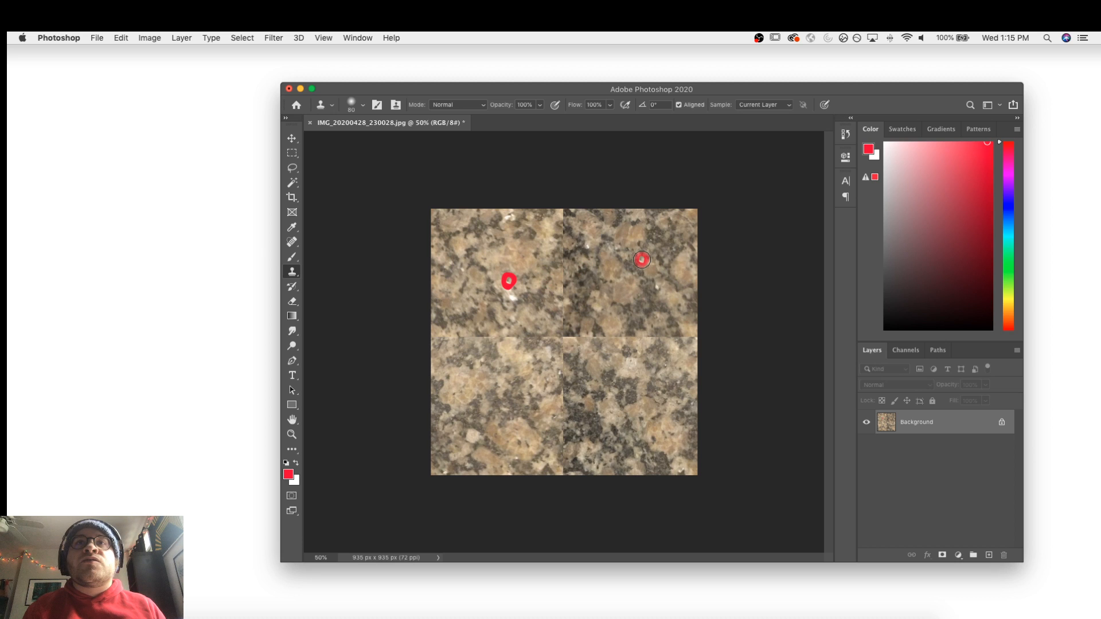
{"action": "left_click", "coordinate": [642, 260]}
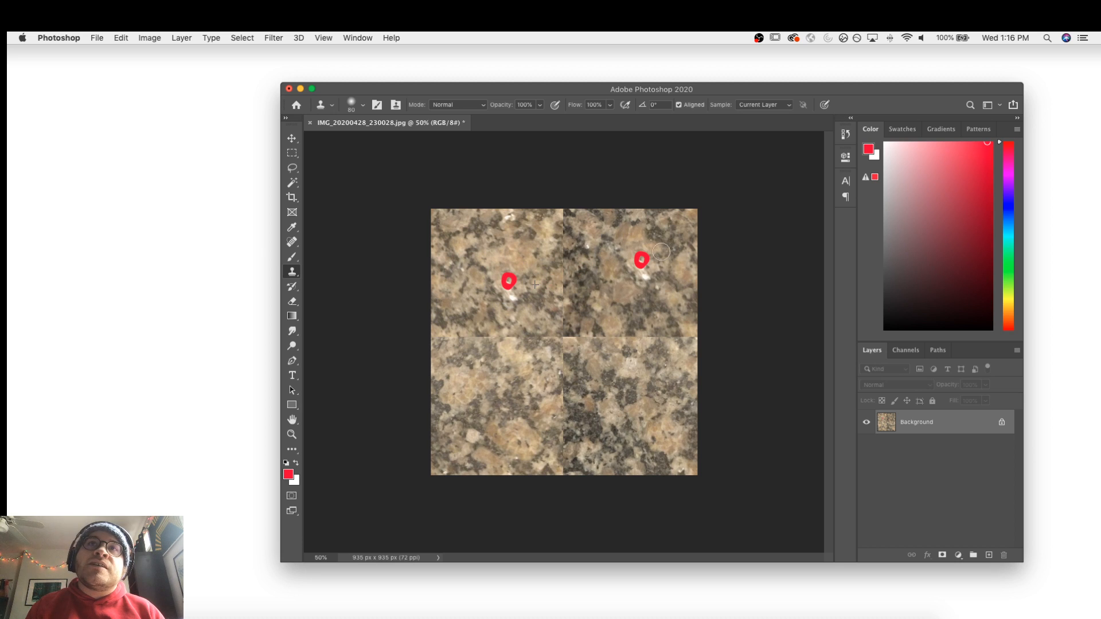
{"action": "key", "text": "super+z"}
{"action": "key", "text": "super+z"}
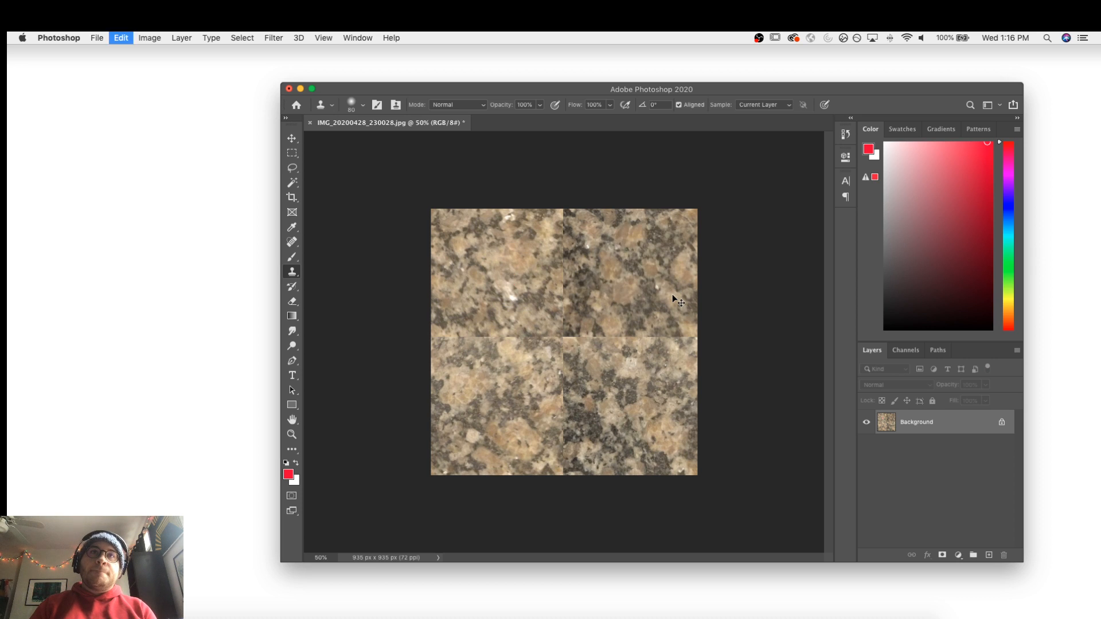
Set the Clone Stamp hardness to 100% and test a hard-edged stamp in the upper-right quadrant
{"action": "right_click", "coordinate": [565, 275]}
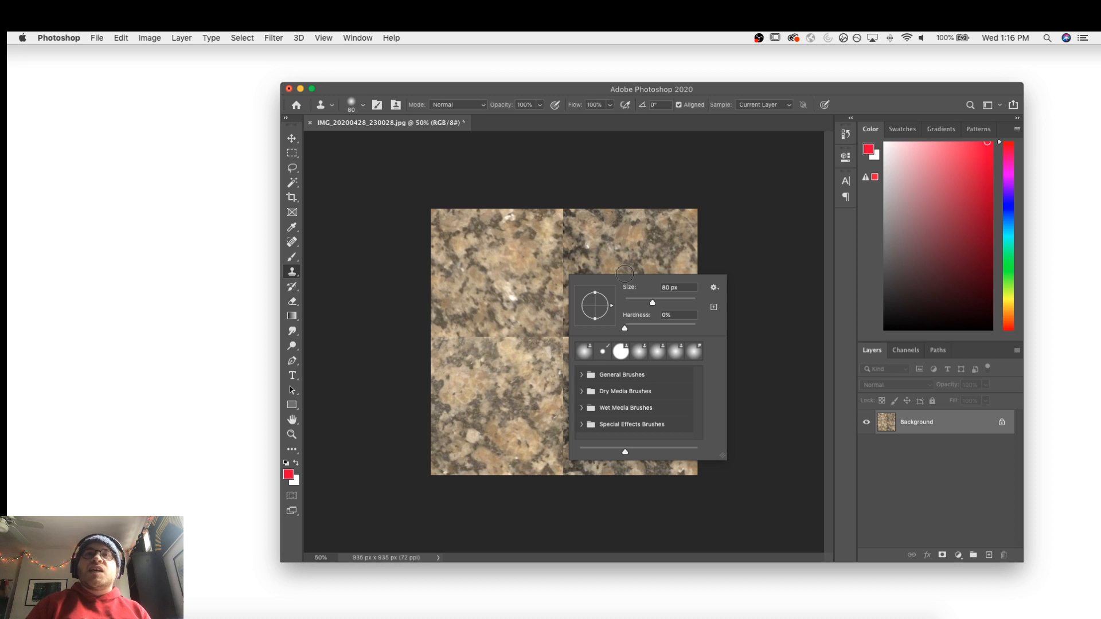
{"action": "left_click_drag", "start_coordinate": [625, 328], "coordinate": [697, 327]}
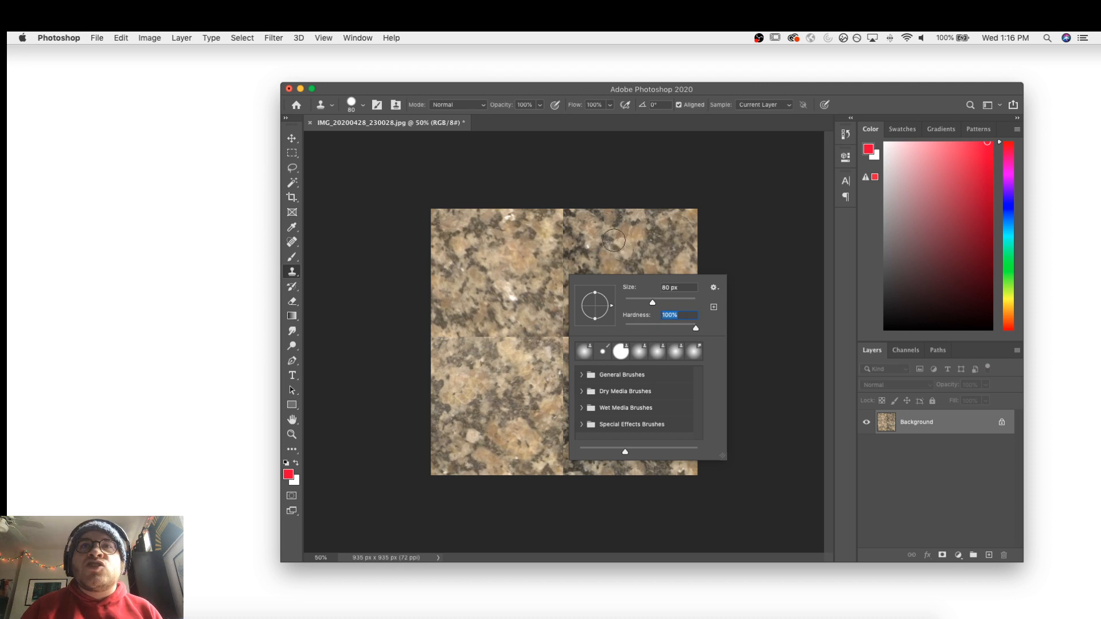
{"action": "left_click", "coordinate": [608, 264]}
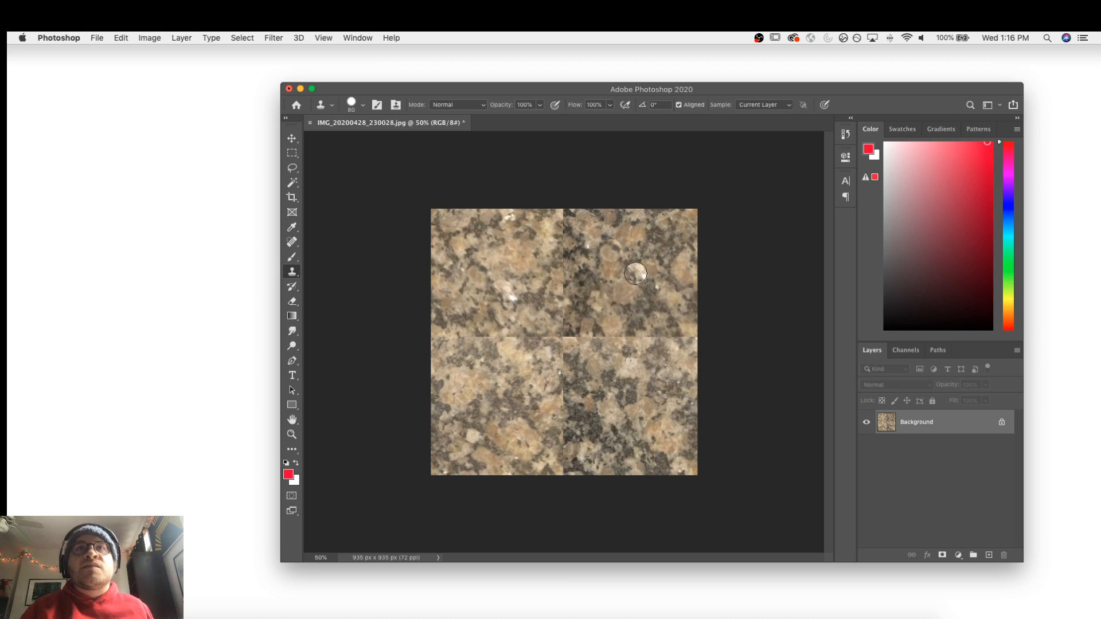
{"action": "right_click", "coordinate": [636, 276]}
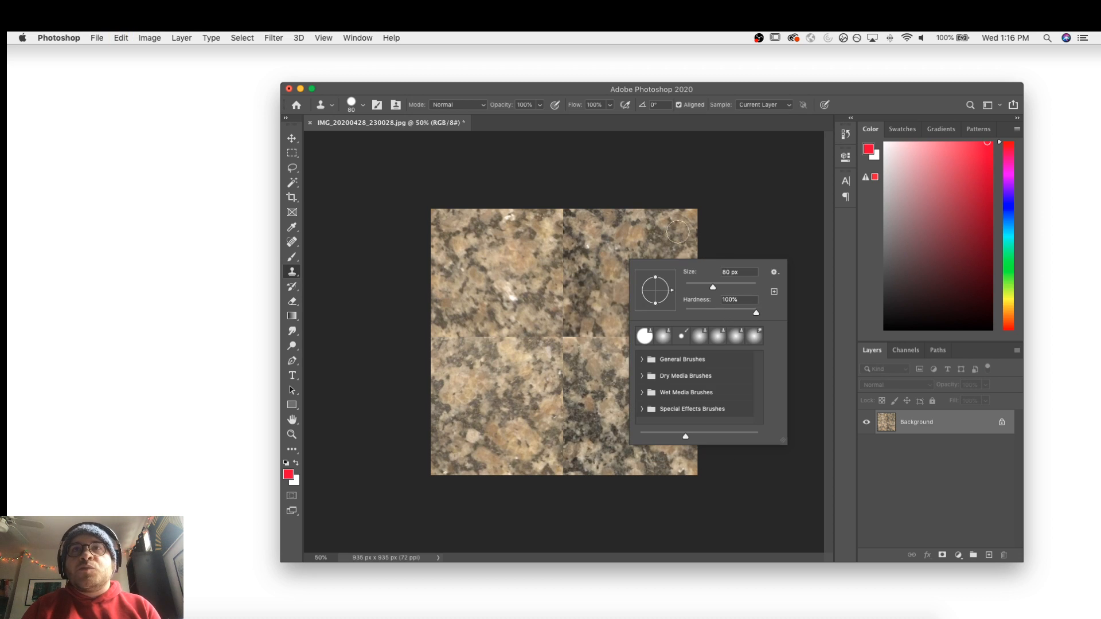
{"action": "left_click", "coordinate": [634, 242]}
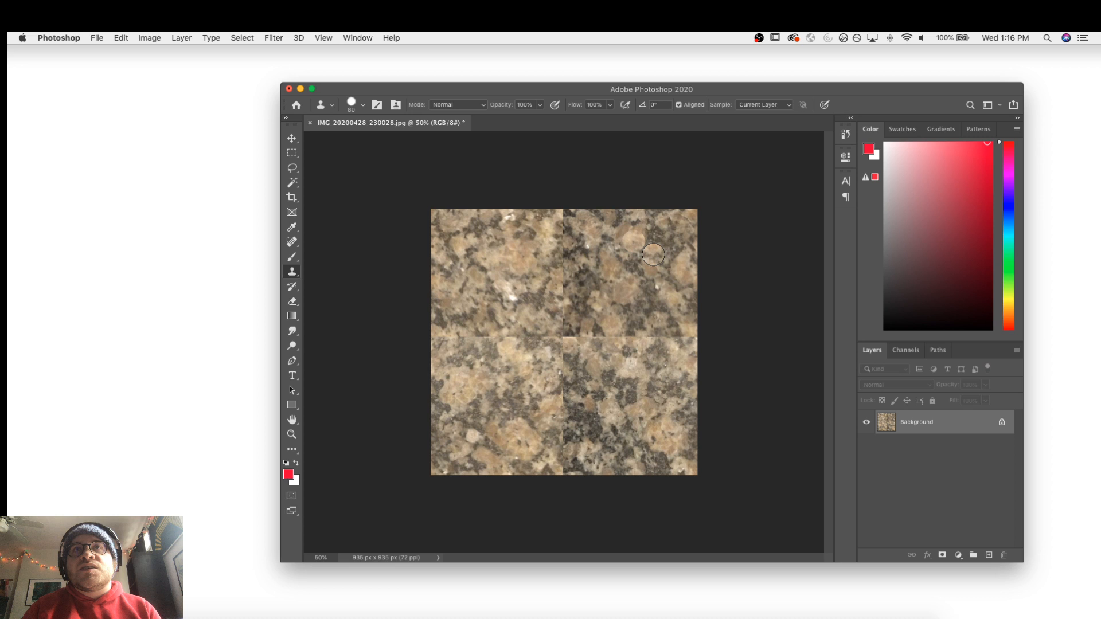
Enlarge the Clone Stamp brush to 100 px, try a stroke in the upper-right quadrant and undo it
{"action": "key", "text": "bracketright"}
{"action": "key", "text": "bracketright"}
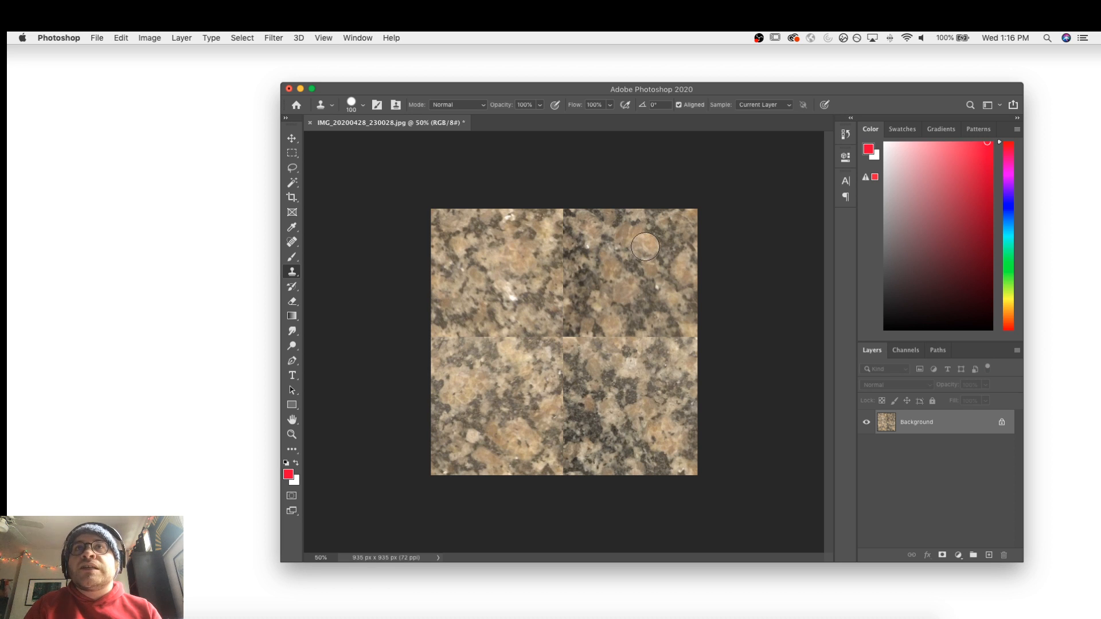
{"action": "mouse_move", "coordinate": [640, 252]}
{"action": "left_mouse_down"}
{"action": "mouse_move", "coordinate": [627, 296]}
{"action": "mouse_move", "coordinate": [650, 279]}
{"action": "mouse_move", "coordinate": [645, 241]}
{"action": "left_mouse_up"}
{"action": "key", "text": "super+z"}
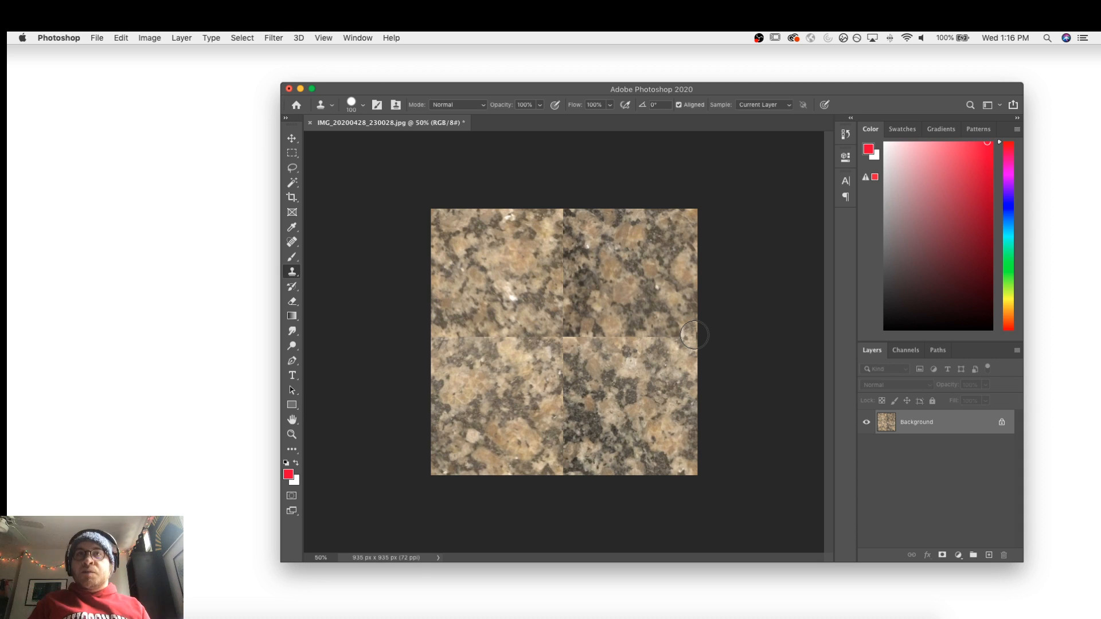
Set the Clone Stamp hardness to 0%, try a soft-edged stroke in the upper-right quadrant and undo it
{"action": "right_click", "coordinate": [656, 318]}
{"action": "left_click_drag", "start_coordinate": [768, 353], "coordinate": [688, 351]}
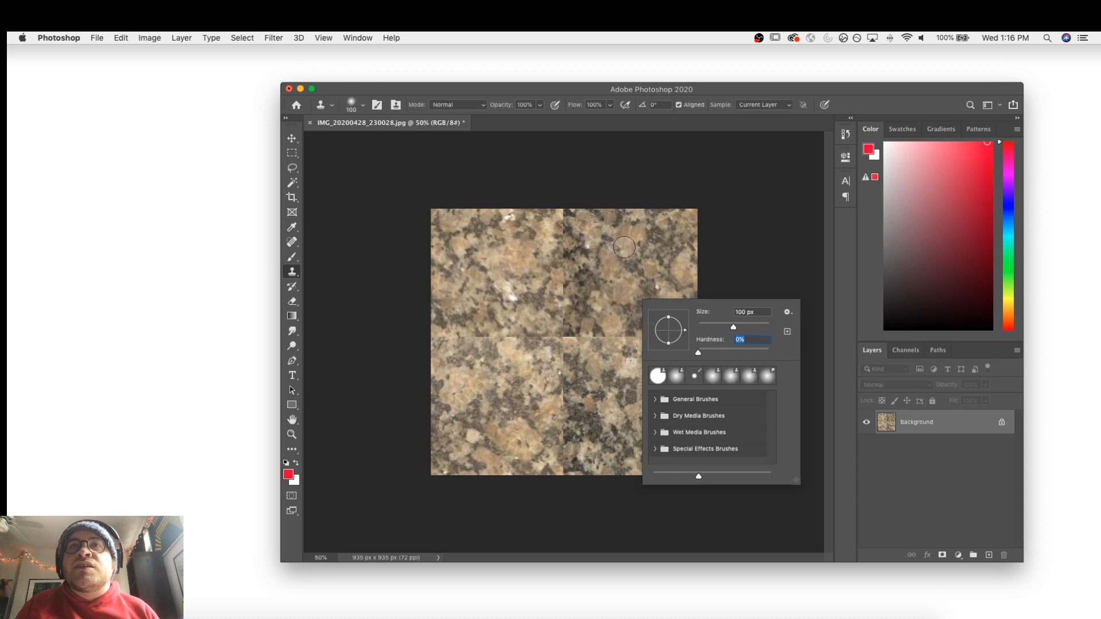
{"action": "mouse_move", "coordinate": [622, 236]}
{"action": "left_mouse_down"}
{"action": "mouse_move", "coordinate": [649, 277]}
{"action": "mouse_move", "coordinate": [652, 255]}
{"action": "left_mouse_up"}
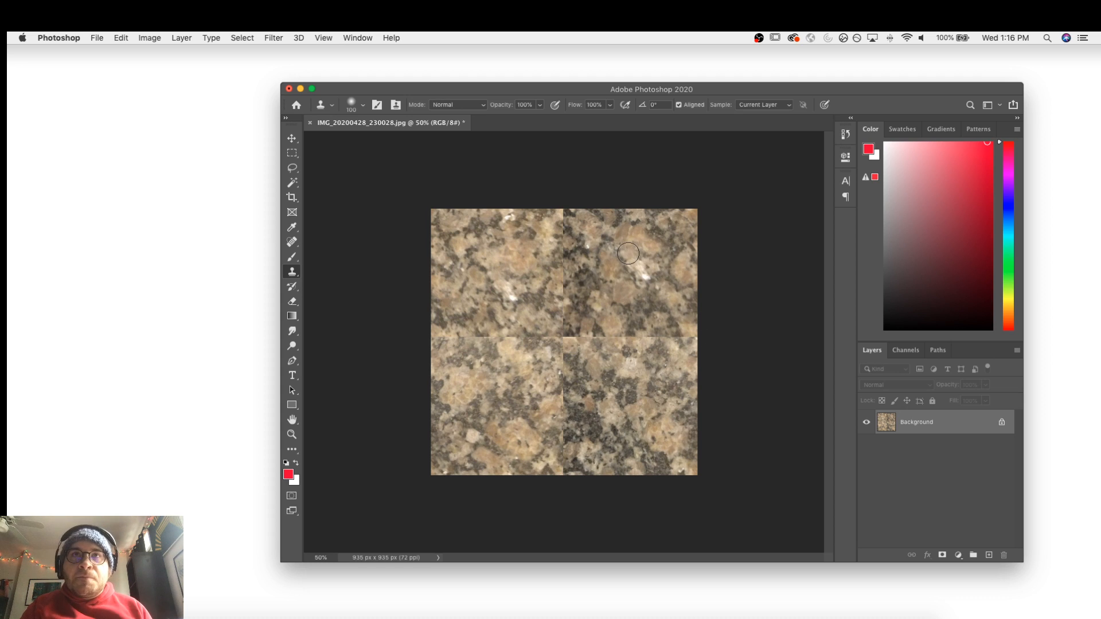
{"action": "key", "text": "super+z"}
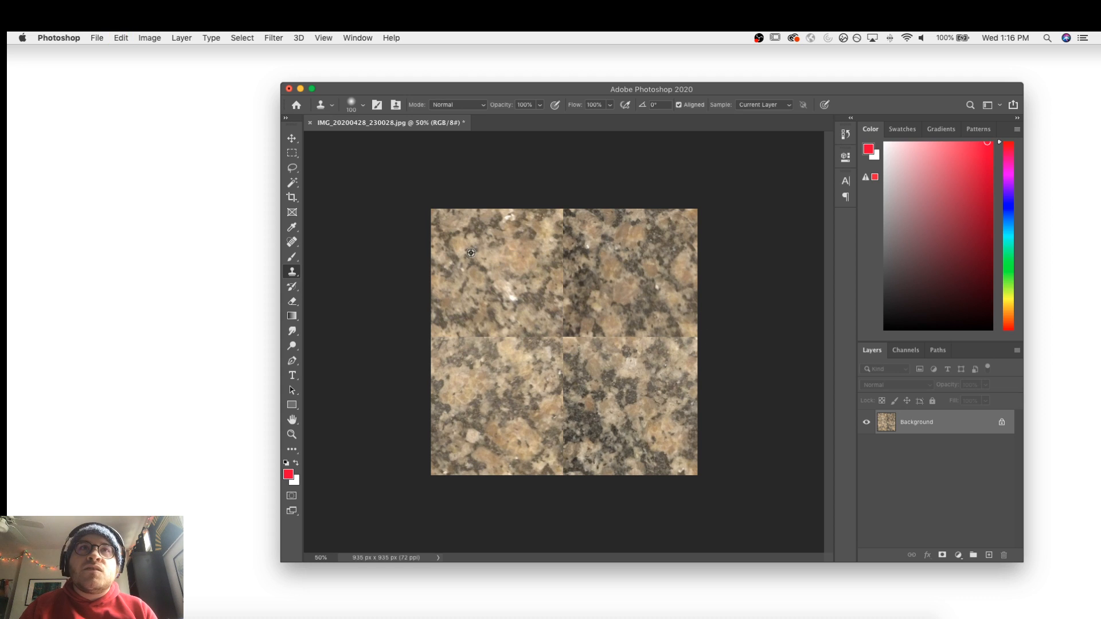
Clone granite sampled from both sides over the upper vertical seam, and over the horizontal seam in the image's right half
{"action": "left_click", "coordinate": [473, 253], "text": "alt"}
{"action": "left_click_drag", "start_coordinate": [565, 253], "coordinate": [561, 210]}
{"action": "left_click", "coordinate": [652, 296], "text": "alt"}
{"action": "left_click_drag", "start_coordinate": [566, 270], "coordinate": [568, 338]}
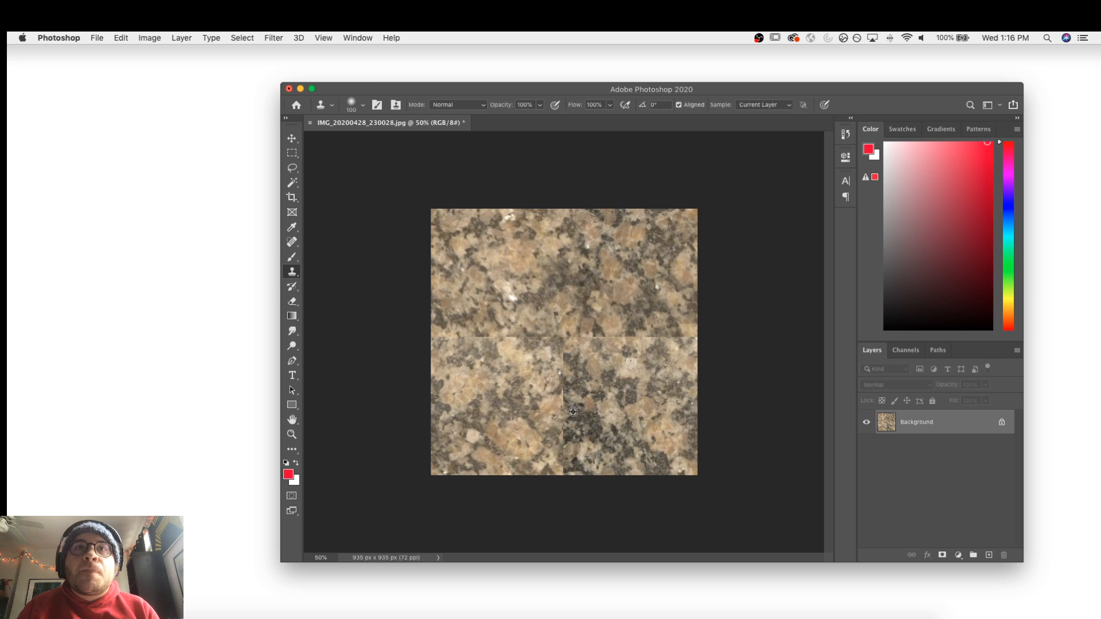
{"action": "mouse_move", "coordinate": [564, 344]}
{"action": "left_mouse_down"}
{"action": "mouse_move", "coordinate": [556, 337]}
{"action": "mouse_move", "coordinate": [583, 340]}
{"action": "mouse_move", "coordinate": [567, 357]}
{"action": "left_mouse_up"}
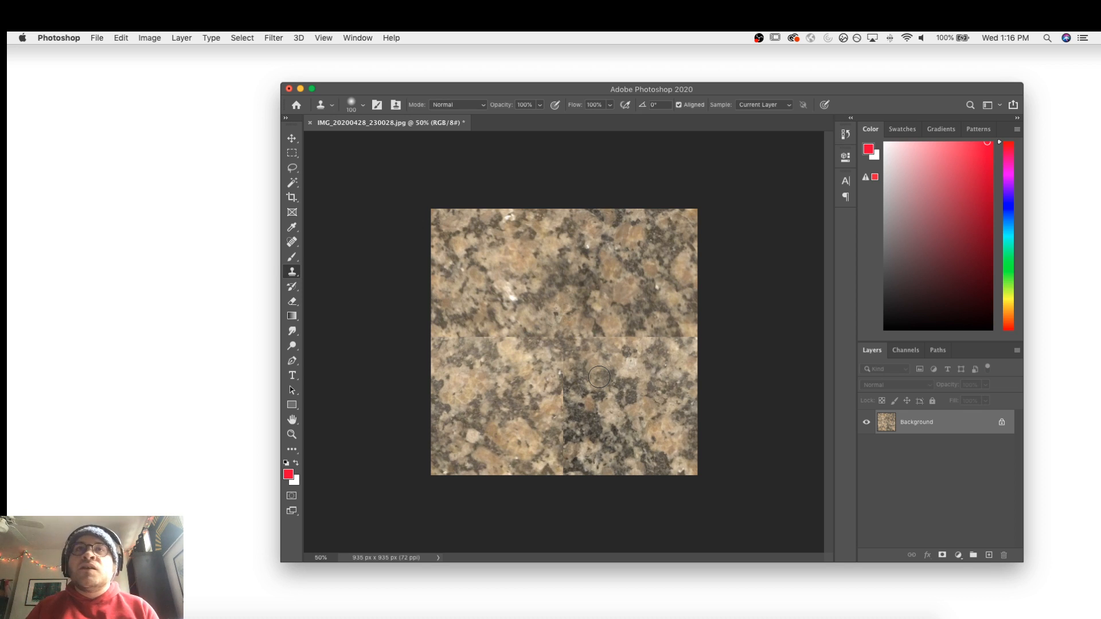
{"action": "left_click", "coordinate": [654, 257], "text": "alt"}
{"action": "mouse_move", "coordinate": [658, 318]}
{"action": "left_mouse_down"}
{"action": "mouse_move", "coordinate": [645, 336]}
{"action": "mouse_move", "coordinate": [594, 334]}
{"action": "left_mouse_up"}
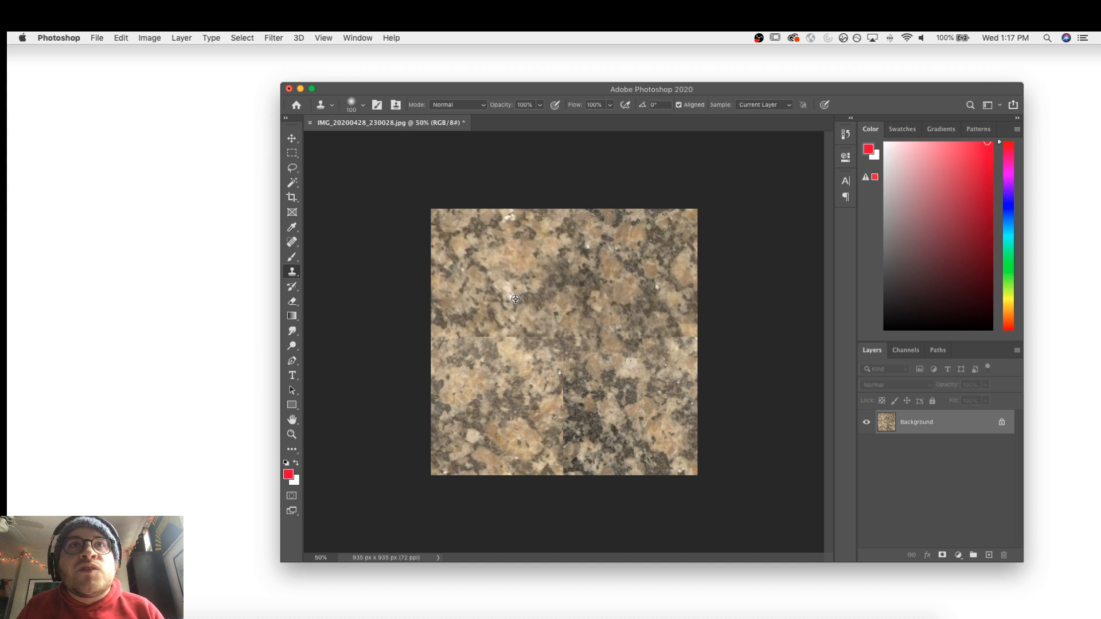
Clone the bright white speck repeatedly in a row across the right half of the texture, and undo all the copies
{"action": "left_click", "coordinate": [512, 299], "text": "alt"}
{"action": "left_click", "coordinate": [548, 293]}
{"action": "left_click", "coordinate": [586, 291]}
{"action": "left_click", "coordinate": [621, 296]}
{"action": "left_click", "coordinate": [645, 297]}
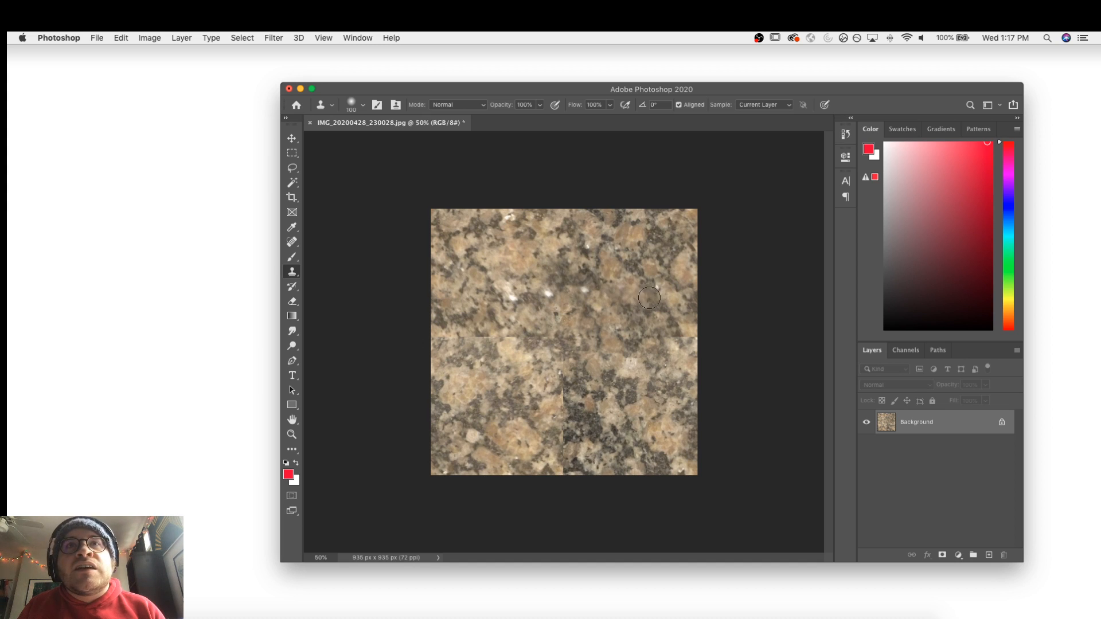
{"action": "left_click", "coordinate": [669, 306]}
{"action": "left_click", "coordinate": [619, 285]}
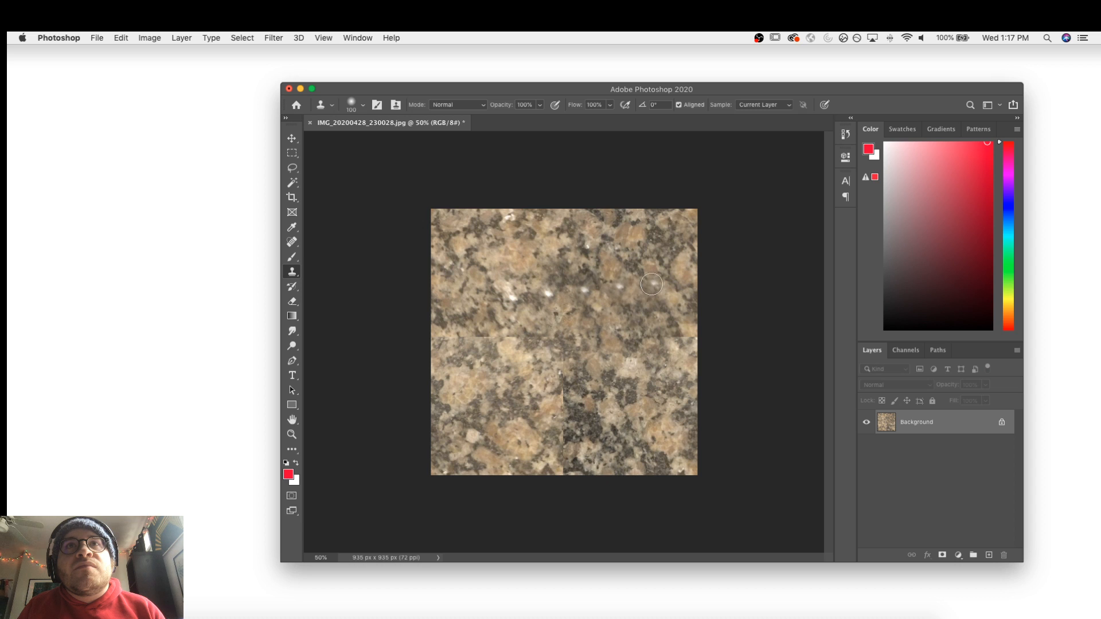
{"action": "left_click", "coordinate": [669, 282]}
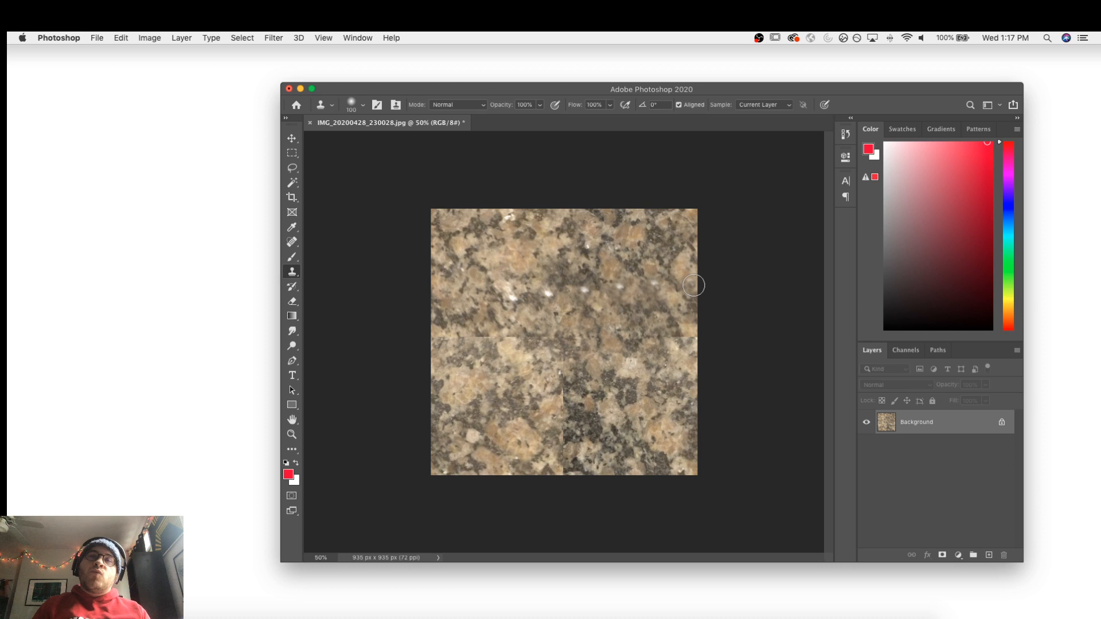
{"action": "key", "text": "super+z"}
{"action": "key", "text": "super+z"}
{"action": "key", "text": "super+z"}
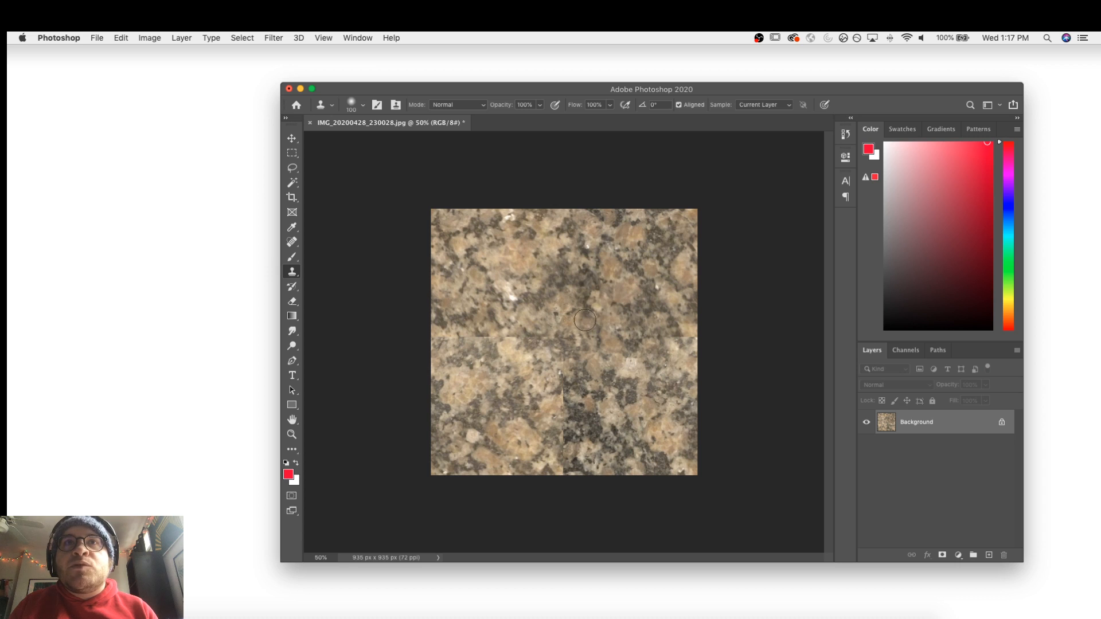
Clone sampled granite over the horizontal seam at the image's centre, along its left half and at both ends
{"action": "mouse_move", "coordinate": [548, 330]}
{"action": "left_mouse_down"}
{"action": "mouse_move", "coordinate": [525, 345]}
{"action": "mouse_move", "coordinate": [499, 333]}
{"action": "mouse_move", "coordinate": [585, 324]}
{"action": "left_mouse_up"}
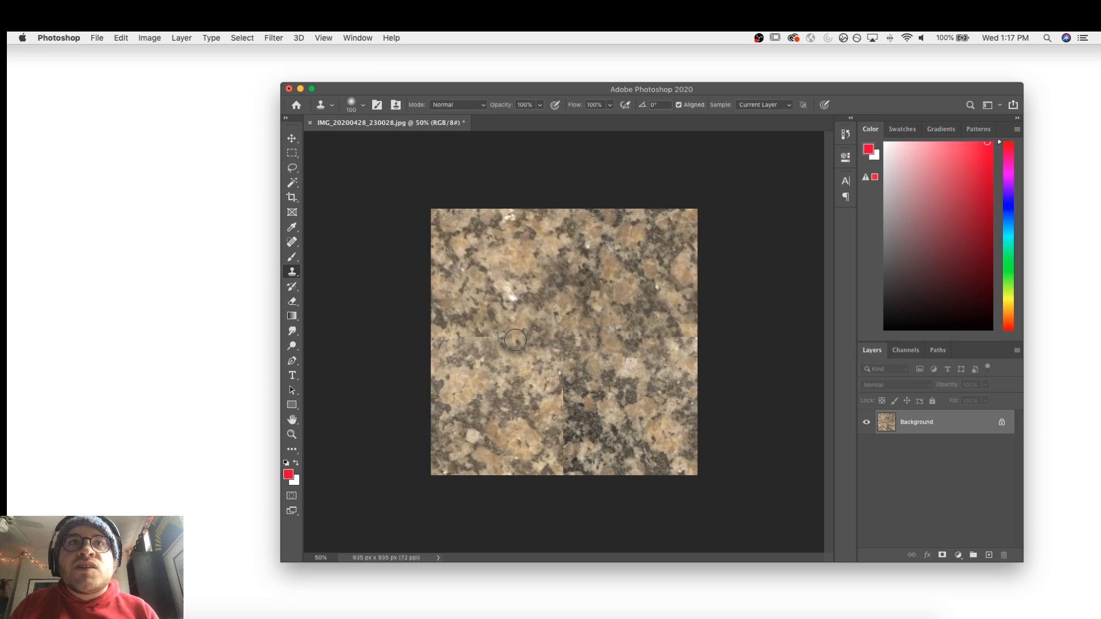
{"action": "left_click_drag", "start_coordinate": [515, 340], "coordinate": [588, 343]}
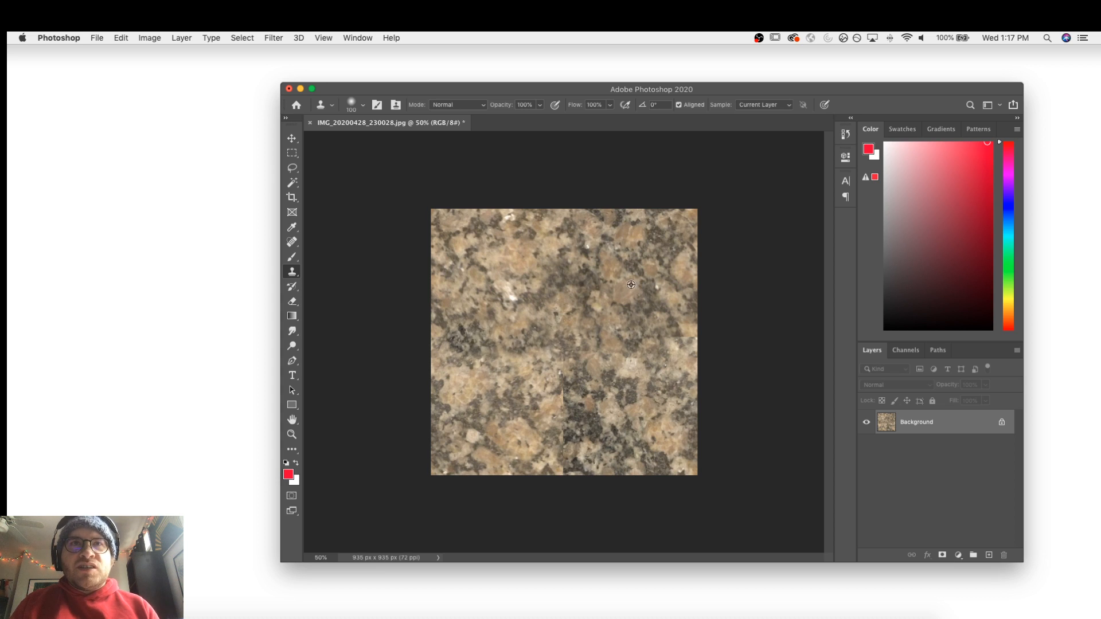
{"action": "left_click", "coordinate": [631, 285], "text": "alt"}
{"action": "left_click_drag", "start_coordinate": [450, 348], "coordinate": [427, 339]}
{"action": "left_click", "coordinate": [598, 279], "text": "alt"}
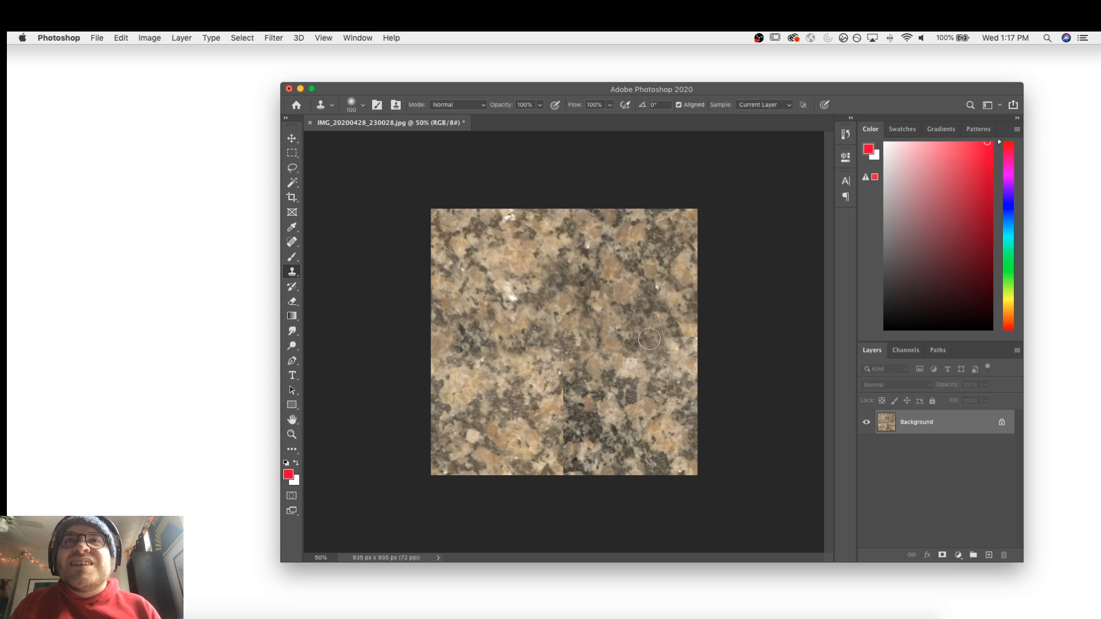
{"action": "mouse_move", "coordinate": [649, 338]}
{"action": "left_mouse_down"}
{"action": "mouse_move", "coordinate": [669, 354]}
{"action": "mouse_move", "coordinate": [694, 338]}
{"action": "left_mouse_up"}
Clone granite sampled from the upper-right quadrant down over the lower vertical seam, and touch up just below the image's centre
{"action": "left_click", "coordinate": [643, 291], "text": "alt"}
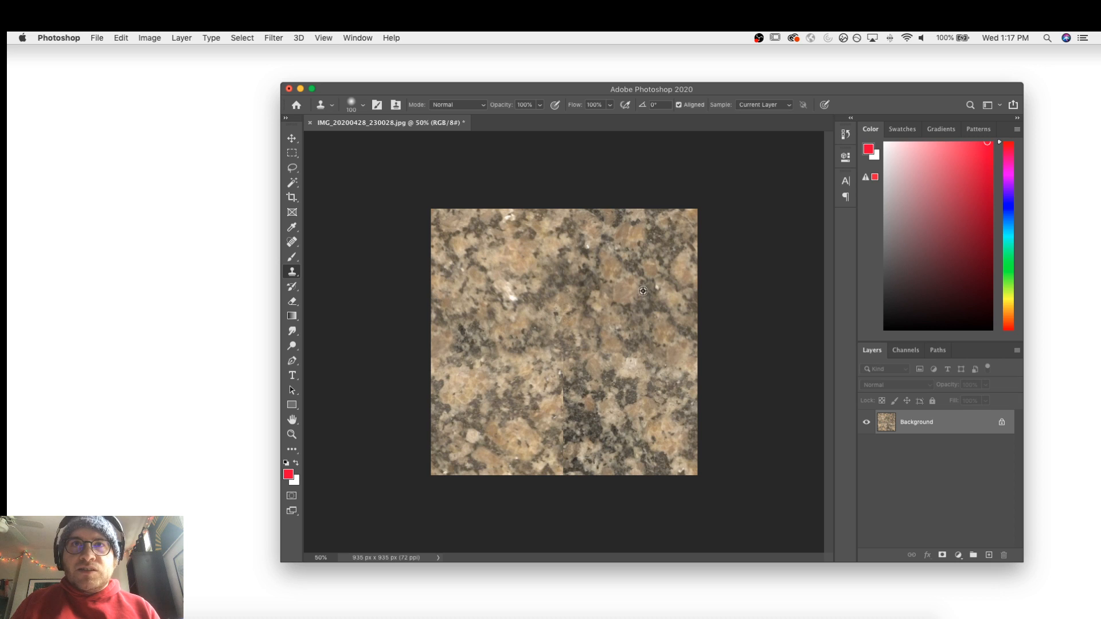
{"action": "mouse_move", "coordinate": [570, 374]}
{"action": "left_mouse_down"}
{"action": "mouse_move", "coordinate": [560, 416]}
{"action": "mouse_move", "coordinate": [568, 412]}
{"action": "mouse_move", "coordinate": [562, 479]}
{"action": "left_mouse_up"}
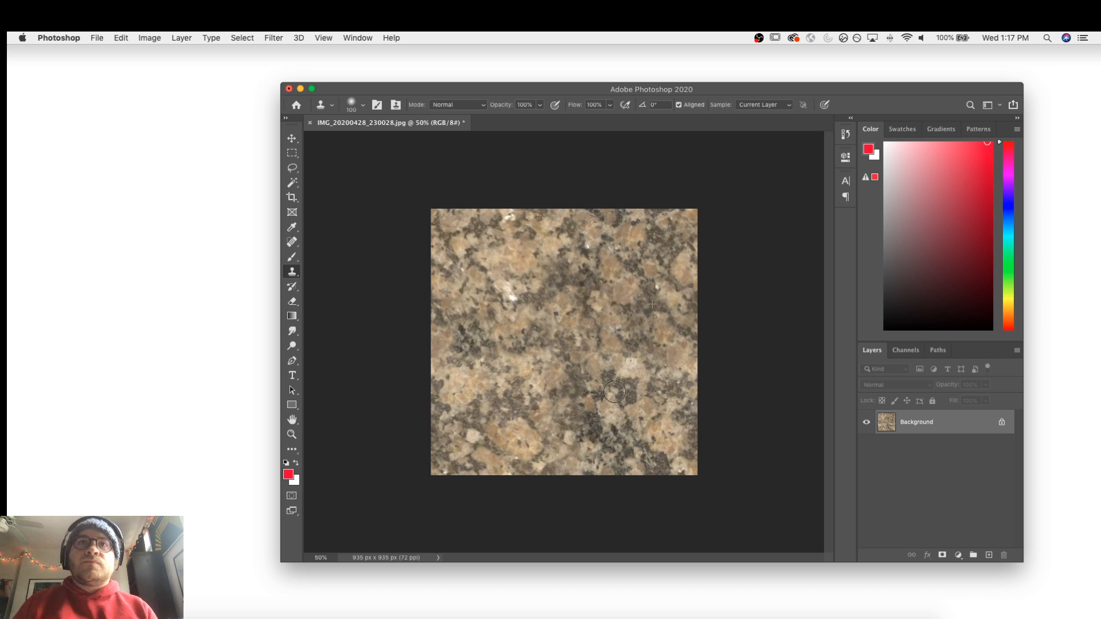
{"action": "left_click_drag", "start_coordinate": [577, 354], "coordinate": [578, 339]}
{"action": "key", "text": "z"}
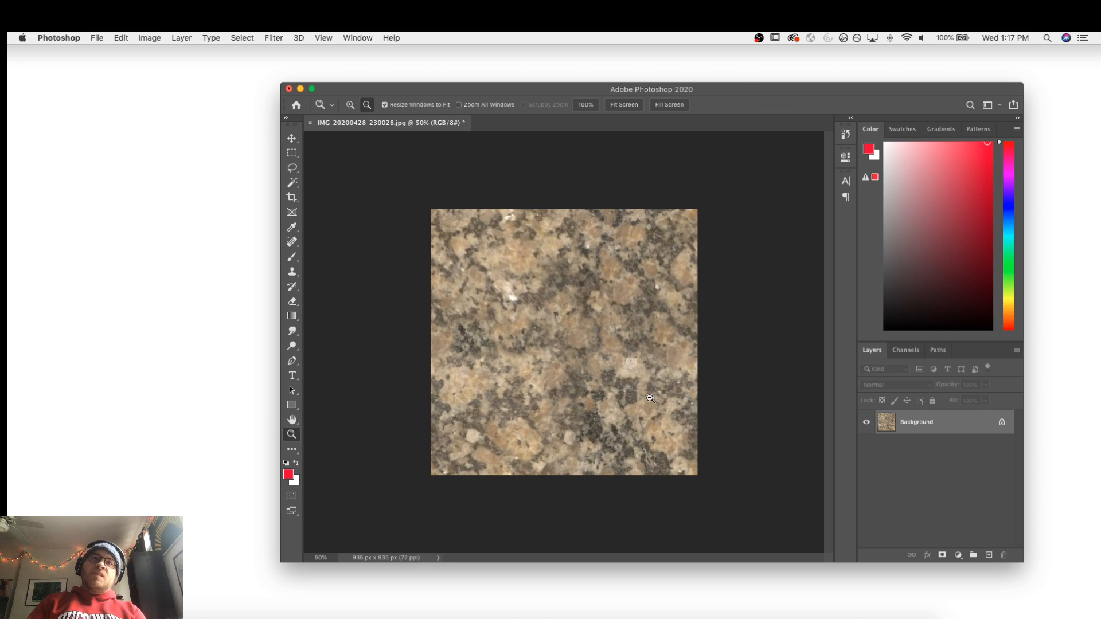
Offset the texture +282 pixels horizontally and +33 pixels vertically with Wrap Around to check for remaining seams
{"action": "key", "text": "v"}
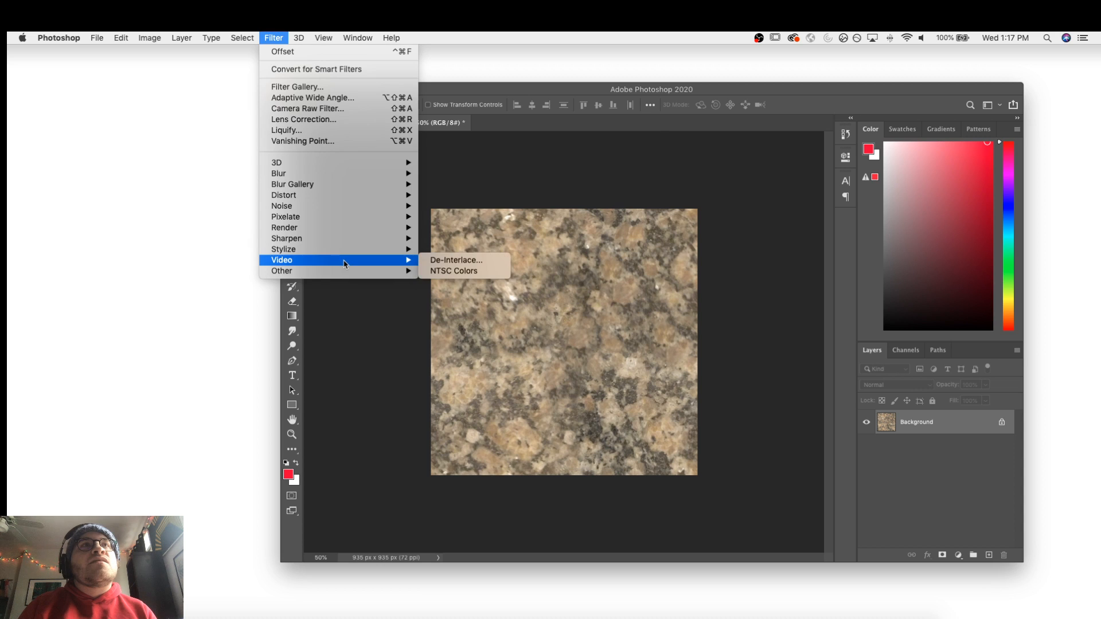
{"action": "mouse_move", "coordinate": [344, 272]}
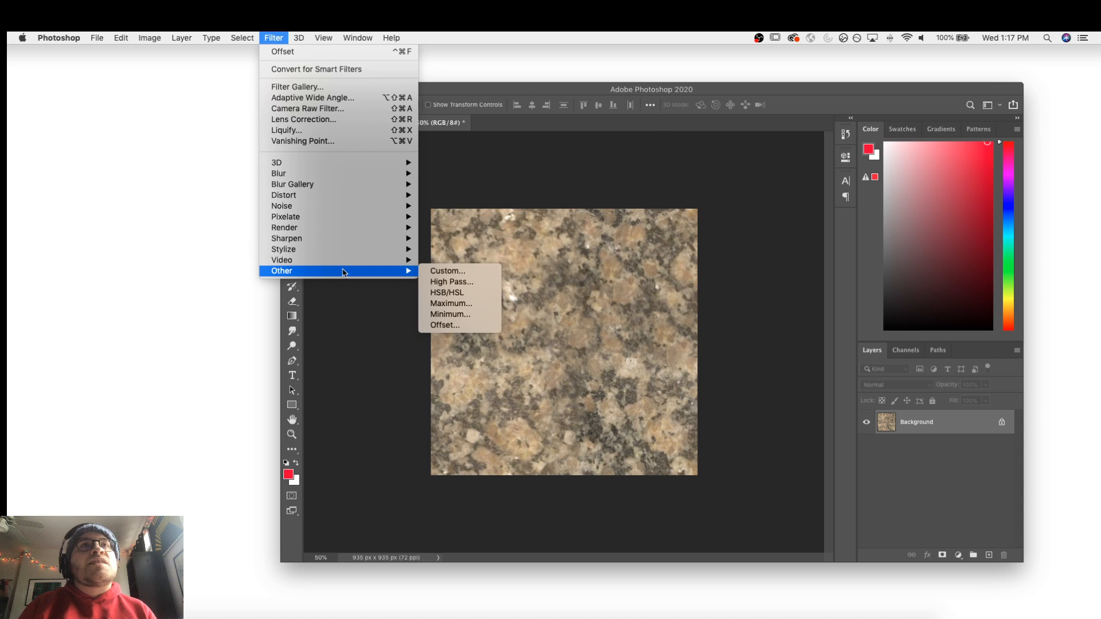
{"action": "left_click", "coordinate": [449, 326]}
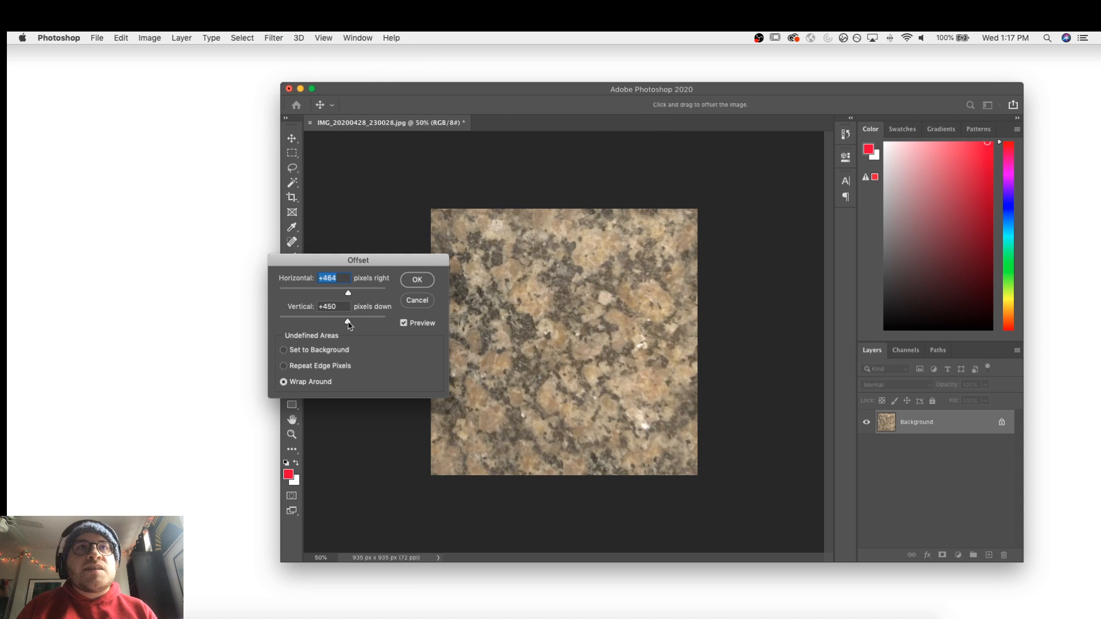
{"action": "left_click_drag", "start_coordinate": [348, 294], "coordinate": [342, 325]}
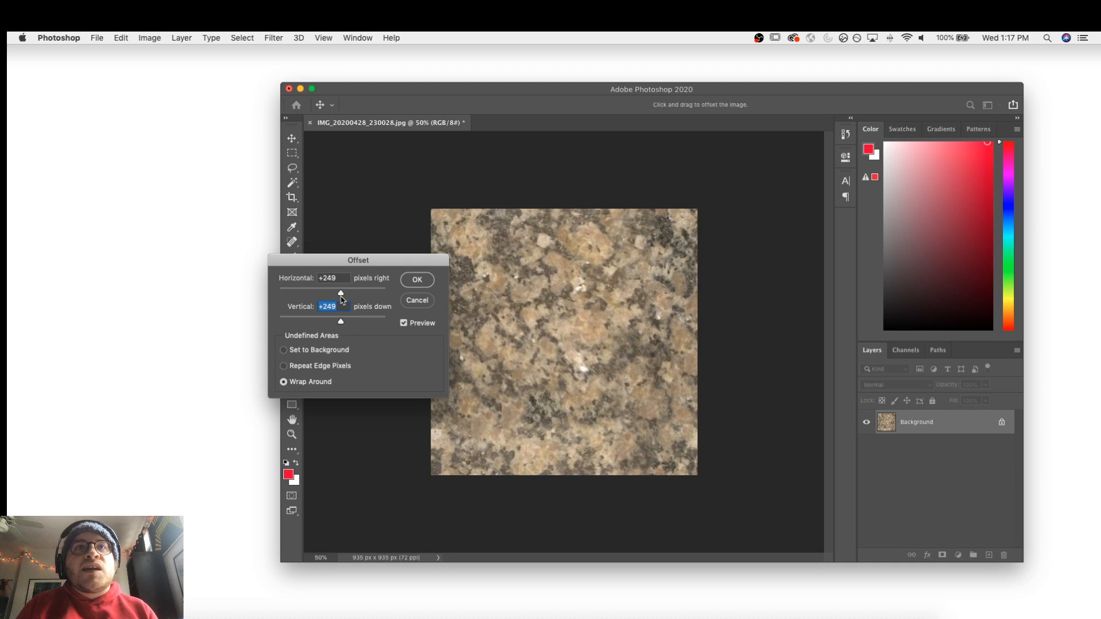
{"action": "left_click", "coordinate": [340, 294]}
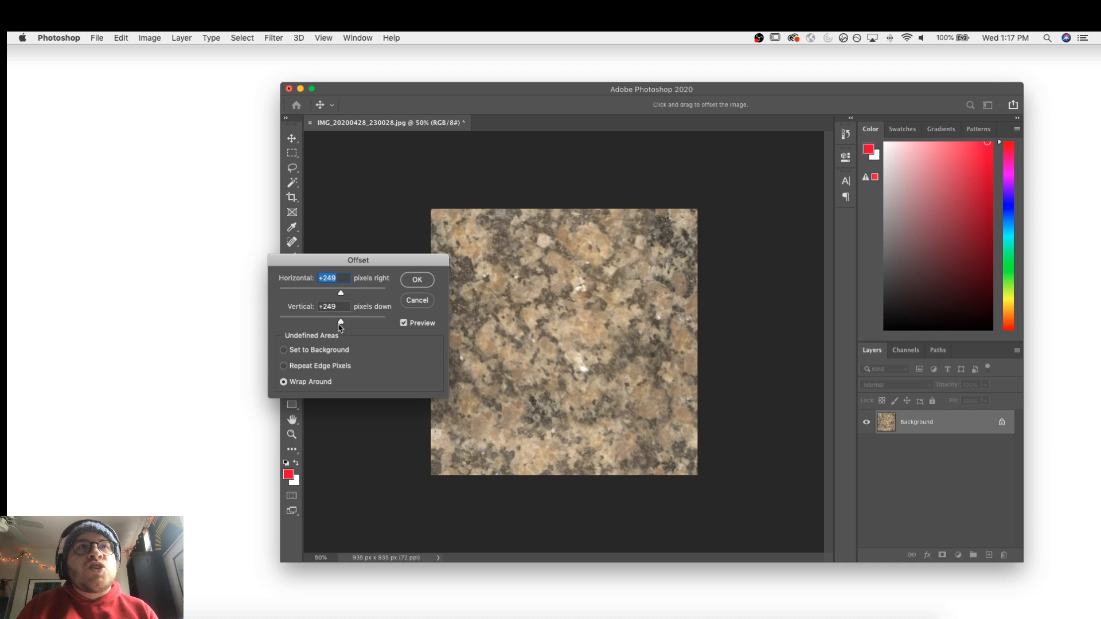
{"action": "left_click", "coordinate": [334, 322]}
{"action": "left_click_drag", "start_coordinate": [341, 296], "coordinate": [342, 293]}
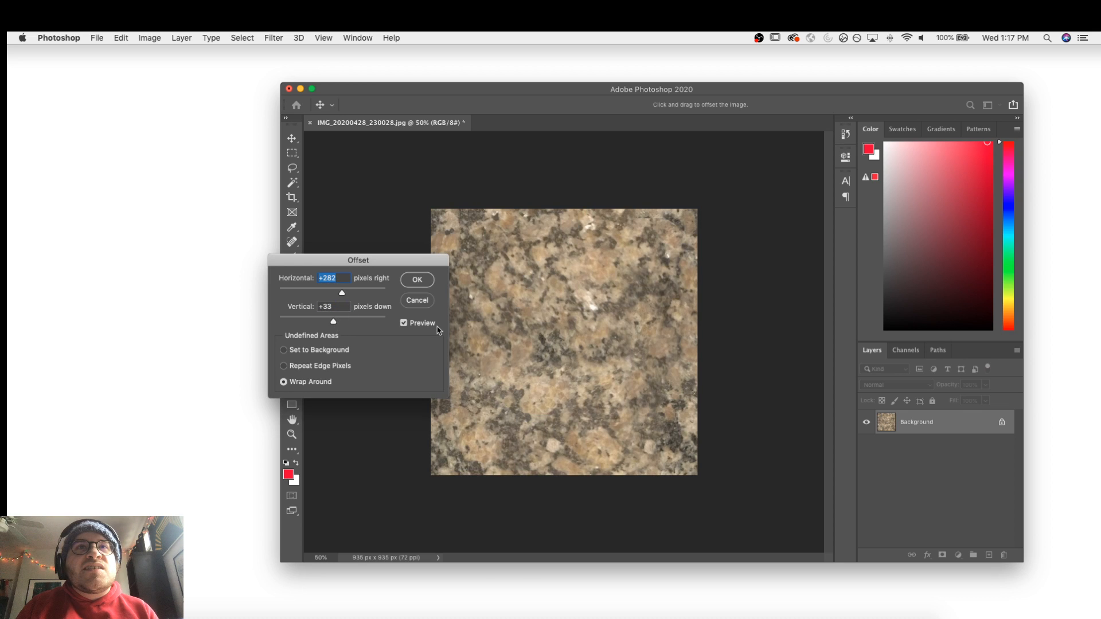
{"action": "key", "text": "Return"}
{"action": "key", "text": "s"}
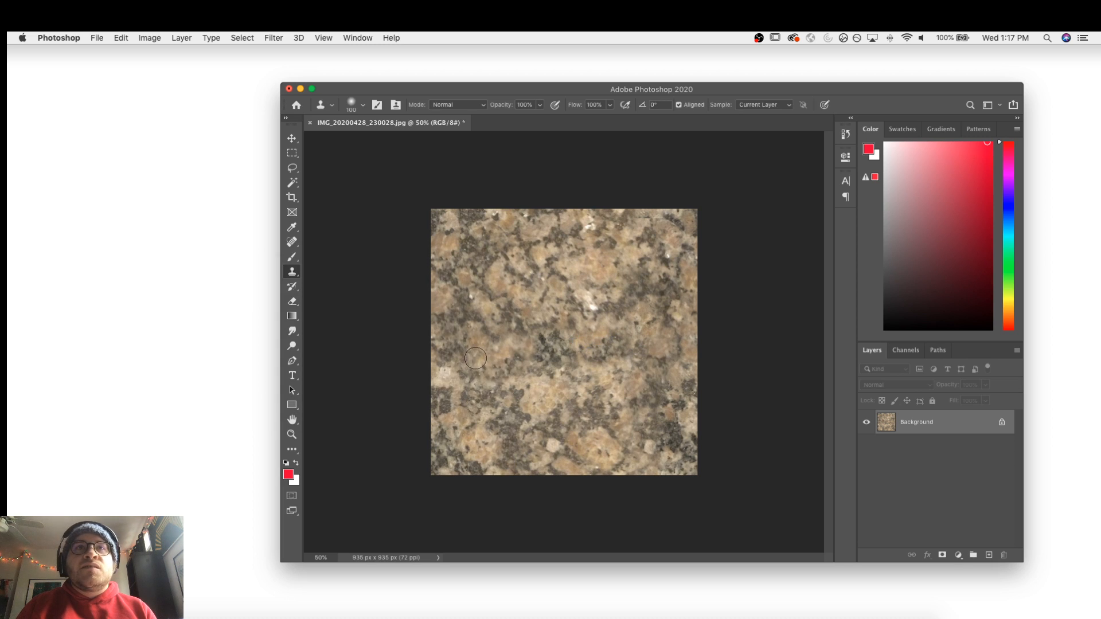
{"action": "key", "text": "z"}
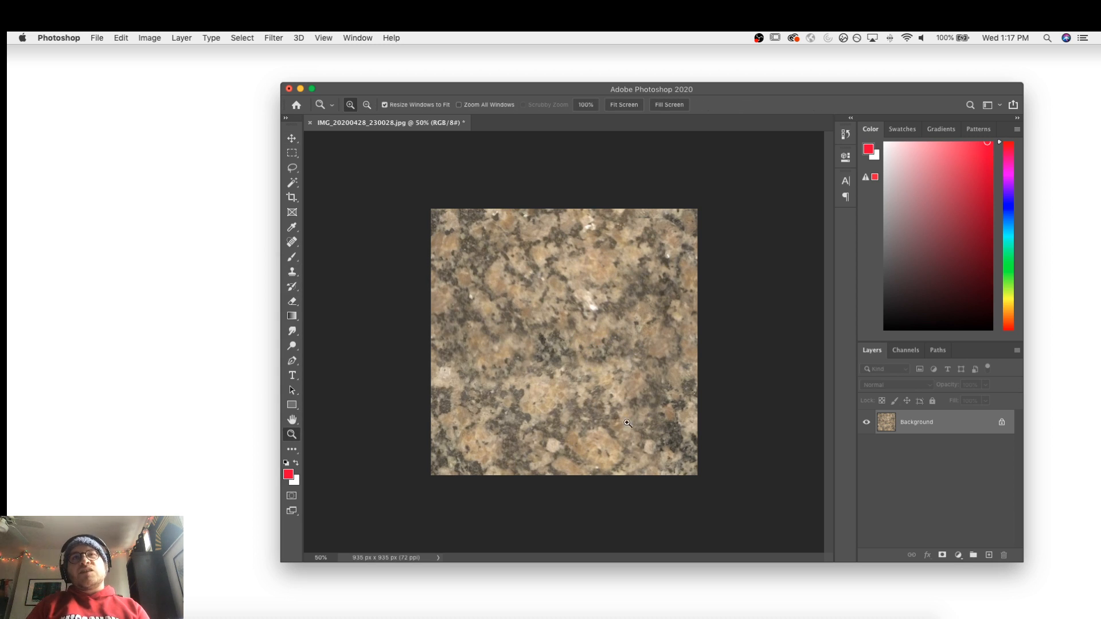
{"action": "key", "text": "v"}
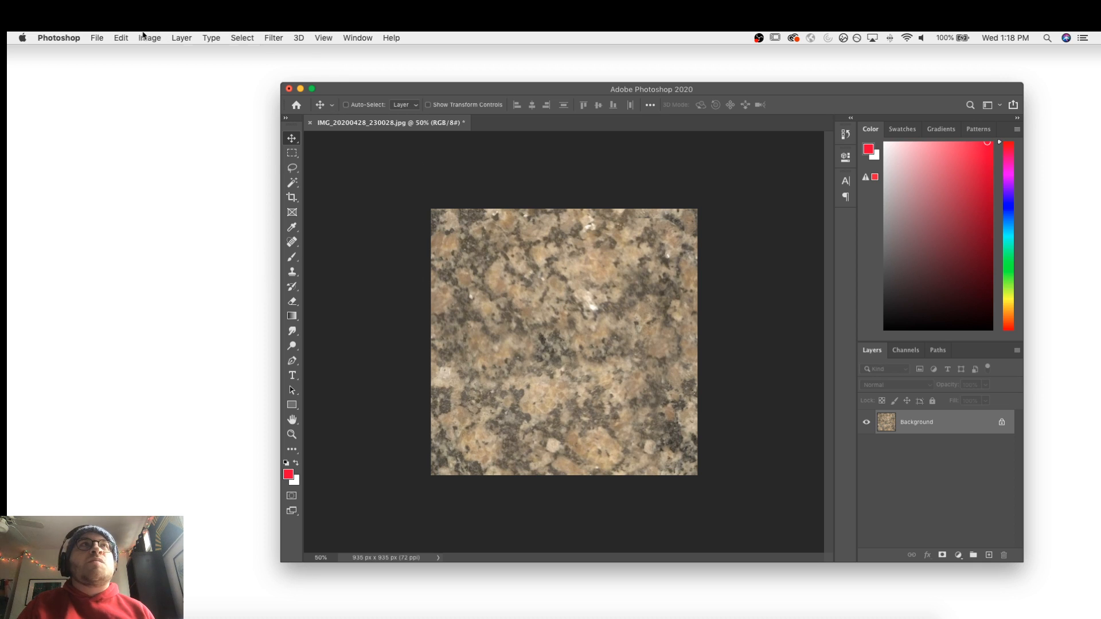
{"action": "left_click", "coordinate": [143, 35]}
{"action": "mouse_move", "coordinate": [184, 70]}
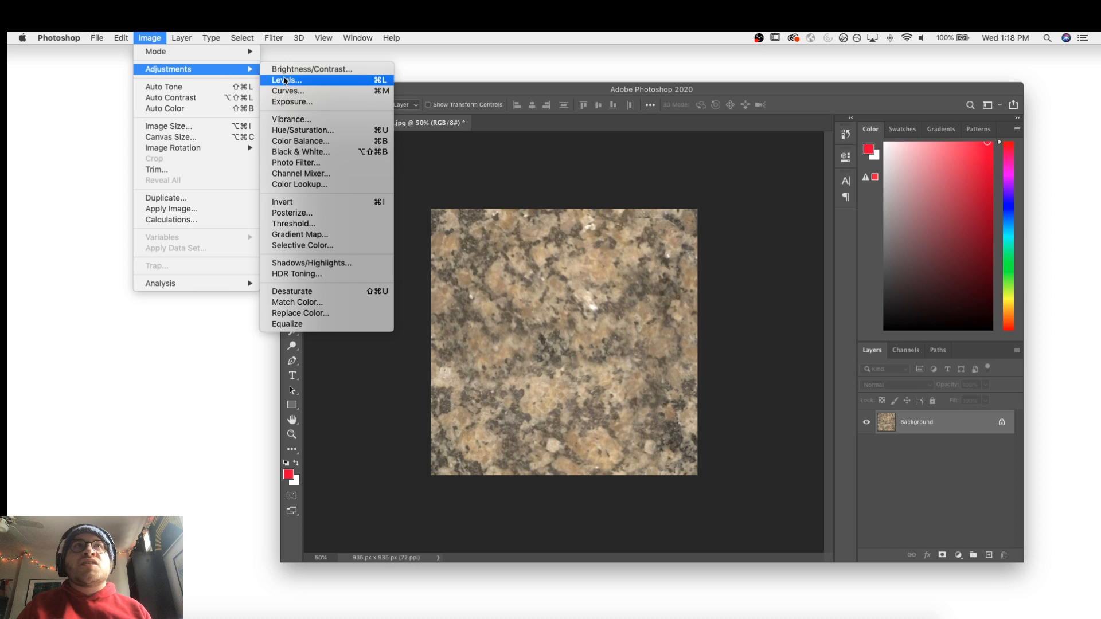
{"action": "left_click", "coordinate": [285, 80]}
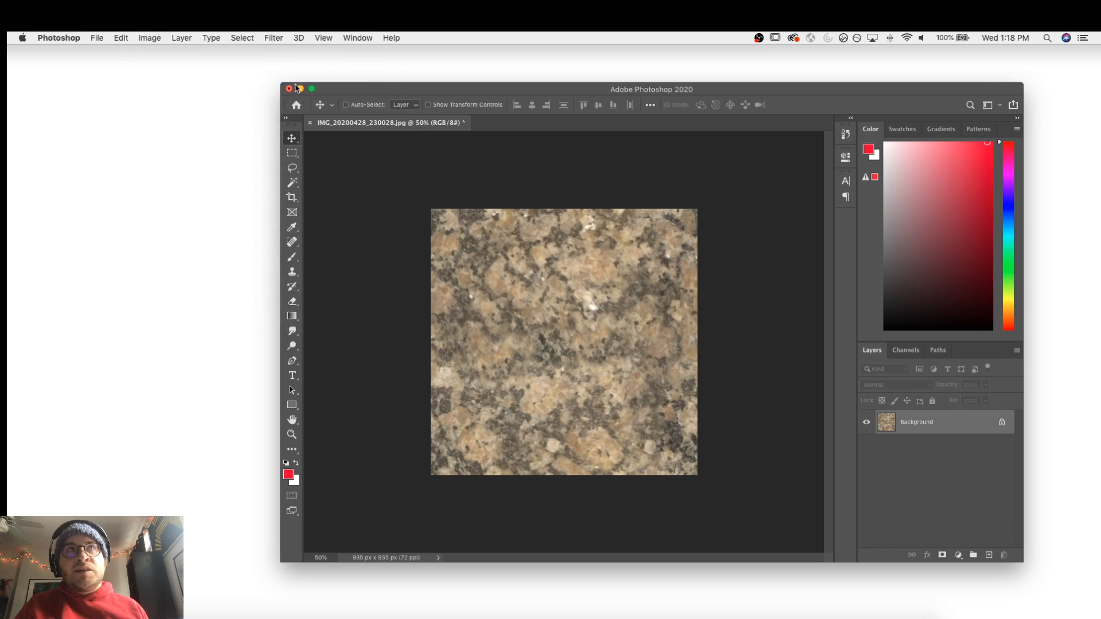
{"action": "key", "text": "Escape"}
Desaturate the granite texture to greyscale
{"action": "left_click", "coordinate": [149, 38]}
{"action": "mouse_move", "coordinate": [172, 69]}
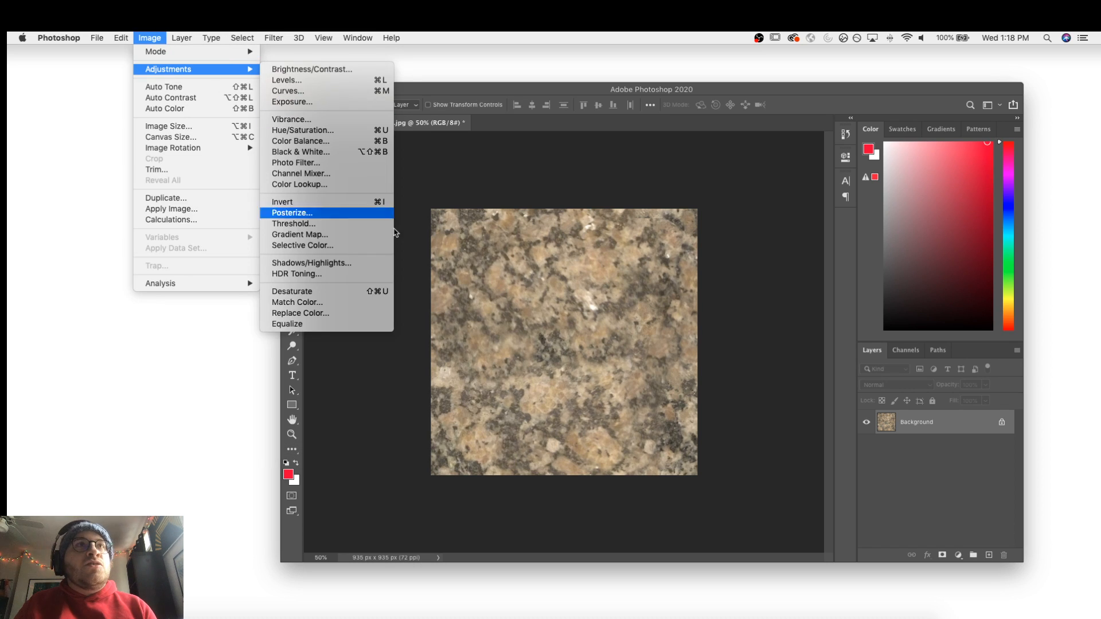
{"action": "left_click", "coordinate": [362, 292]}
Increase the greyscale texture's contrast with Levels, moving the black and white input points inward to the ends of the histogram
{"action": "left_click", "coordinate": [149, 38]}
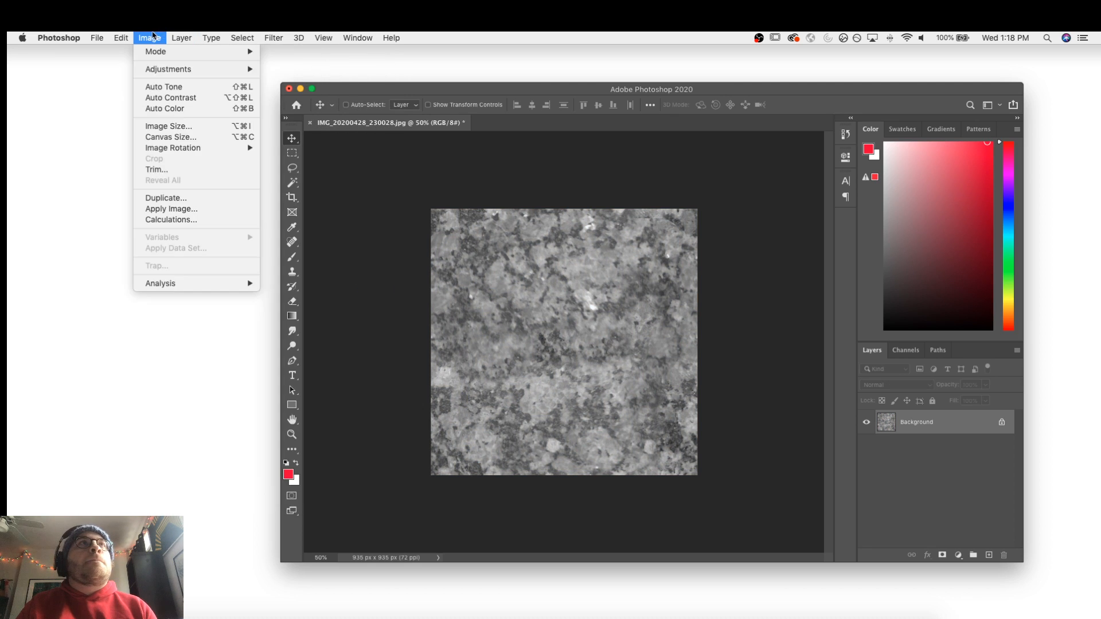
{"action": "mouse_move", "coordinate": [177, 69]}
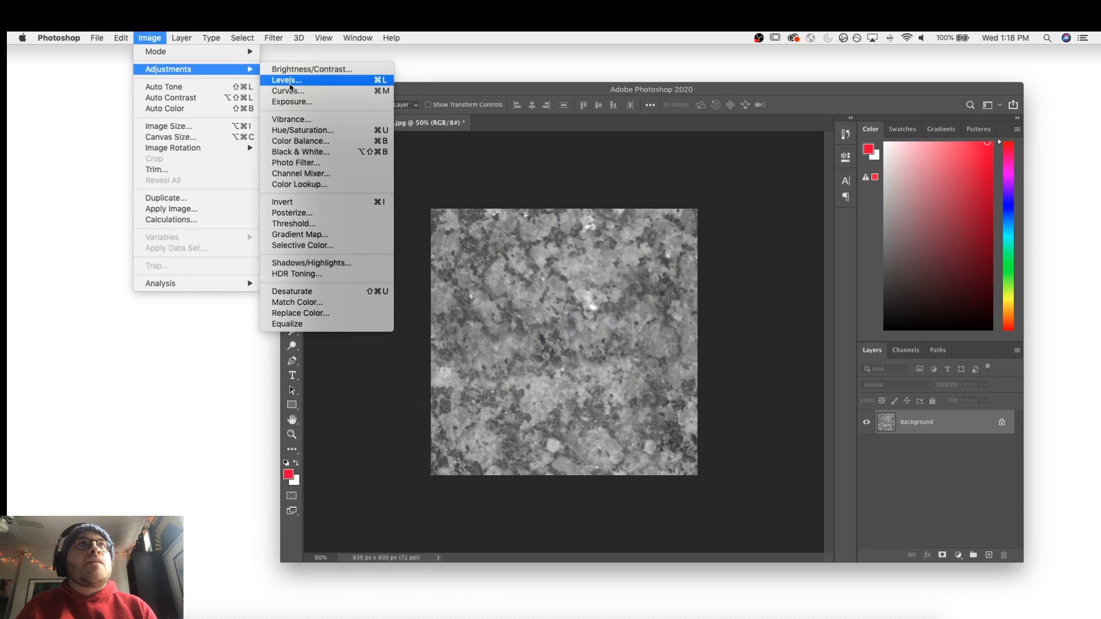
{"action": "left_click", "coordinate": [286, 81]}
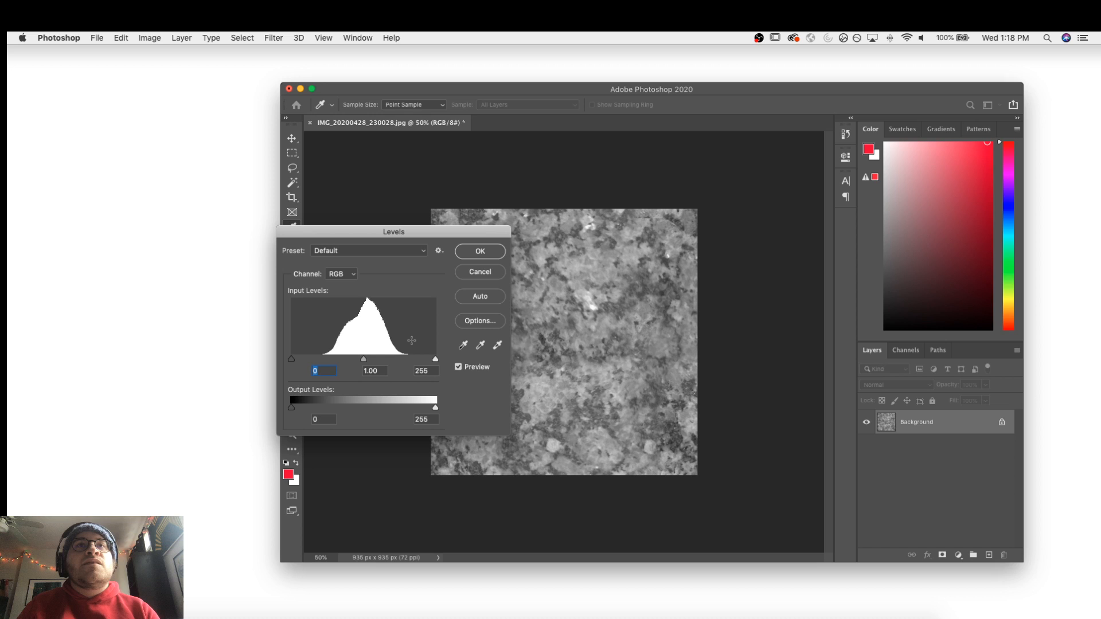
{"action": "left_click_drag", "start_coordinate": [291, 359], "coordinate": [325, 359]}
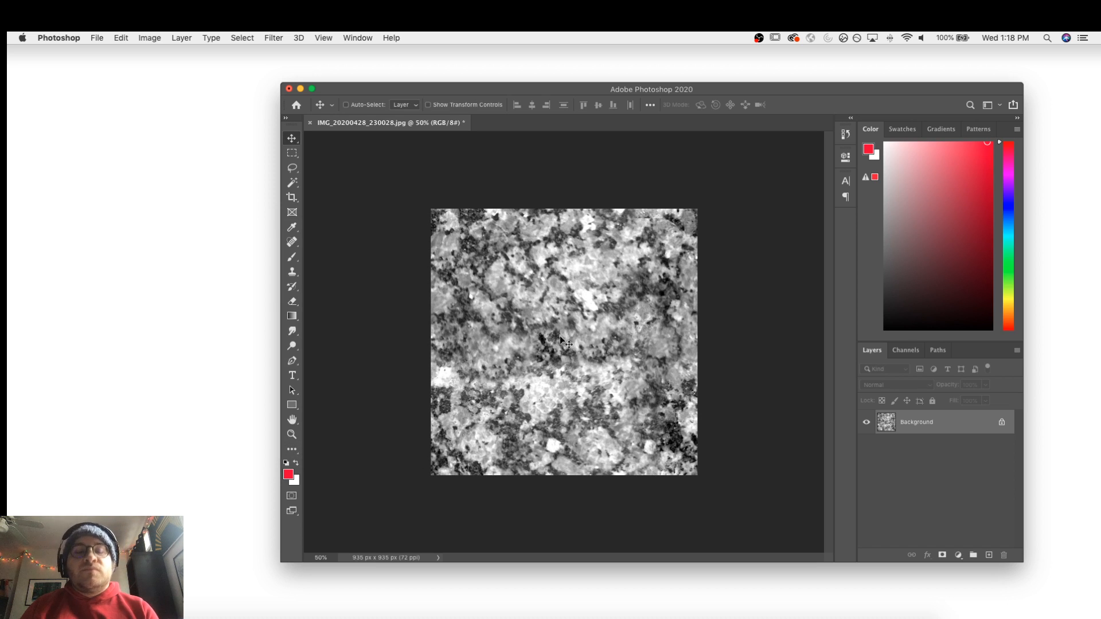
{"action": "key", "text": "z"}
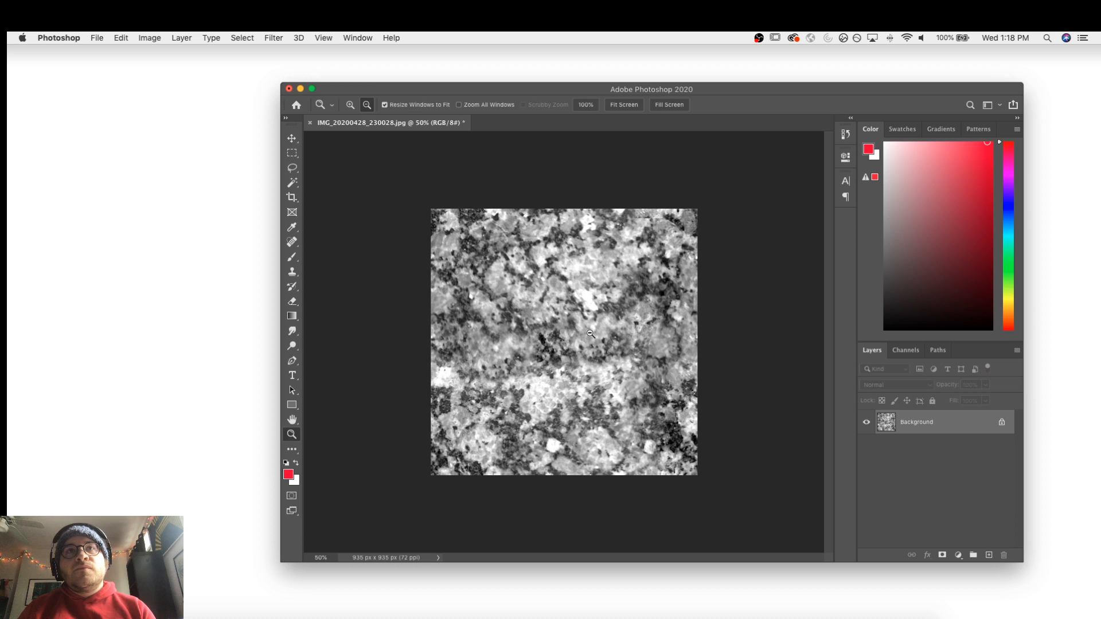
Save the texture as the JPEG texture-01.jpg in the 4-TEXTURES&PATTERNS folder, at quality 10 with the Progressive format
{"action": "key", "text": "super+shift+s"}
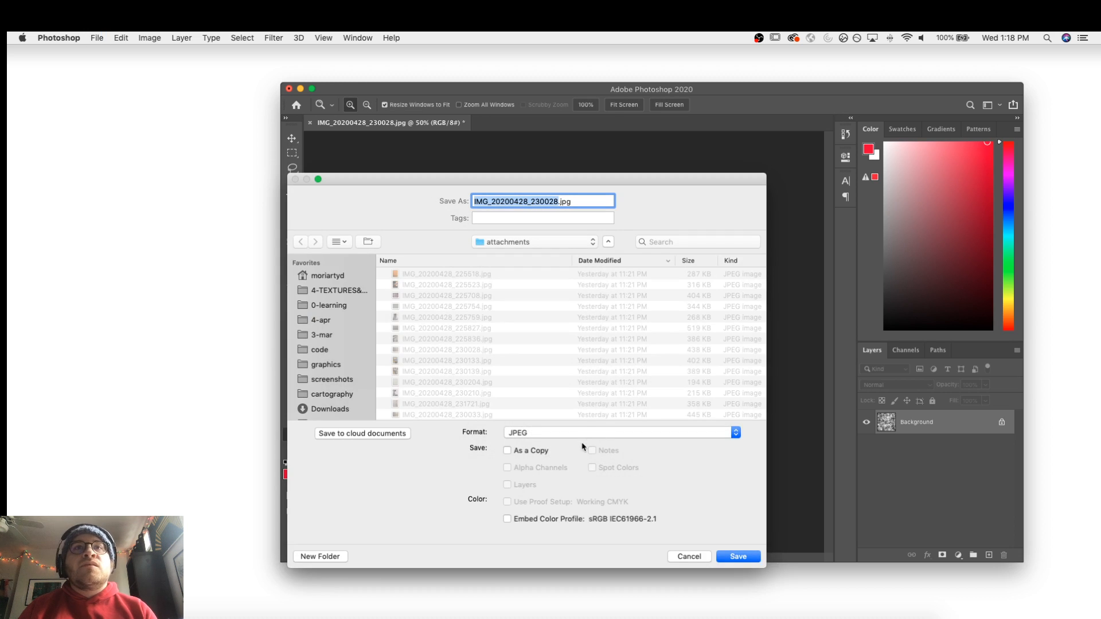
{"action": "left_click", "coordinate": [579, 433]}
{"action": "left_click", "coordinate": [579, 432]}
{"action": "left_click", "coordinate": [335, 290]}
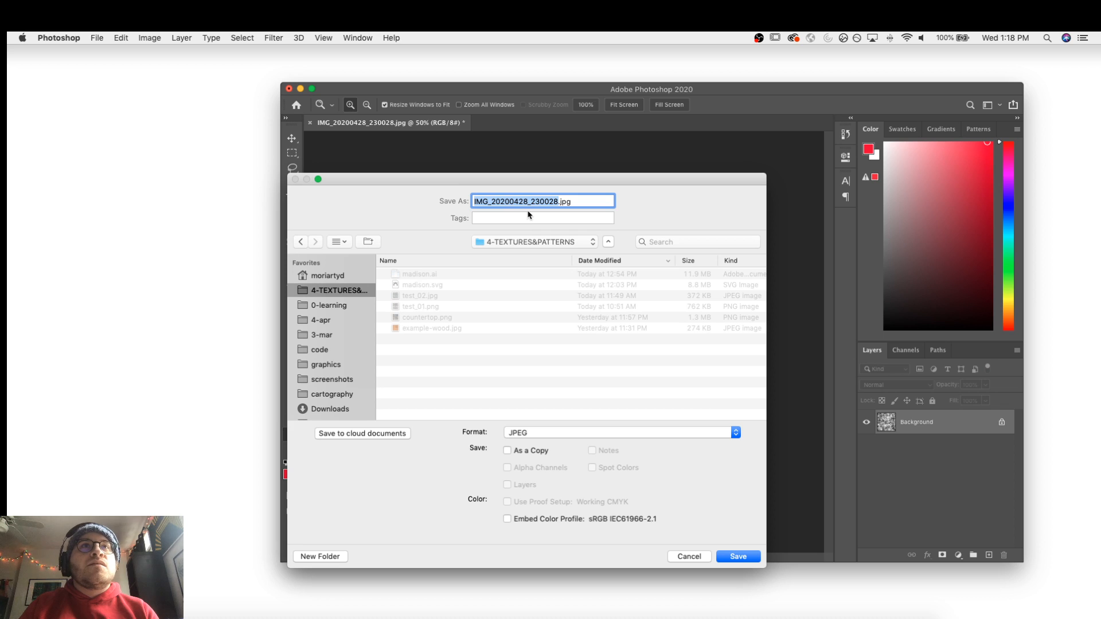
{"action": "type", "text": "test"}
{"action": "key", "text": "BackSpace"}
{"action": "key", "text": "BackSpace"}
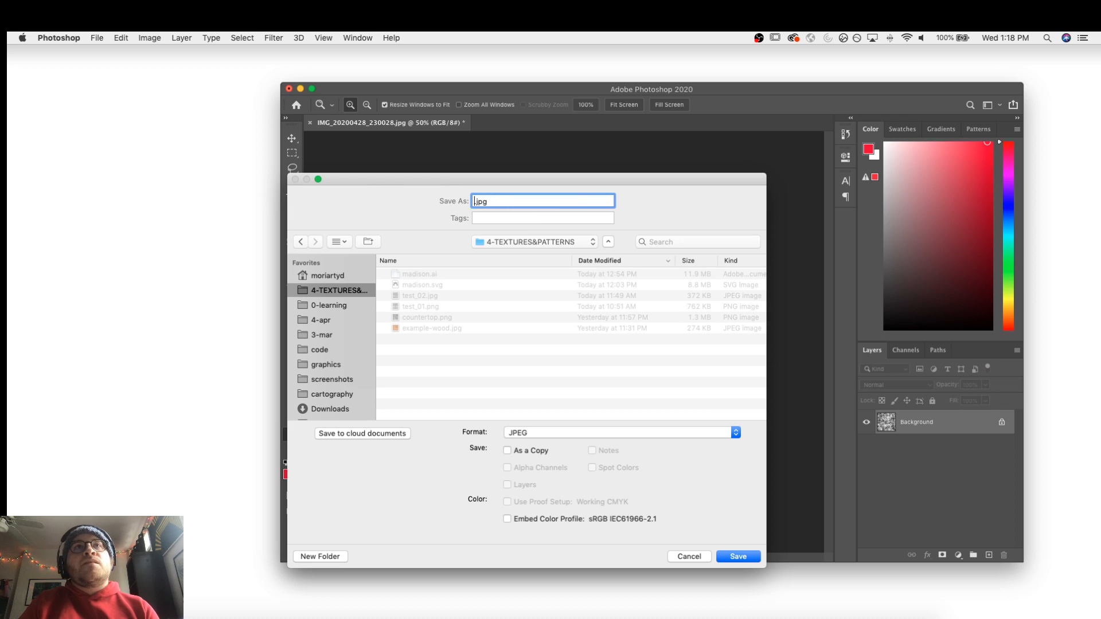
{"action": "type", "text": "xture-"}
{"action": "type", "text": "01"}
{"action": "key", "text": "Return"}
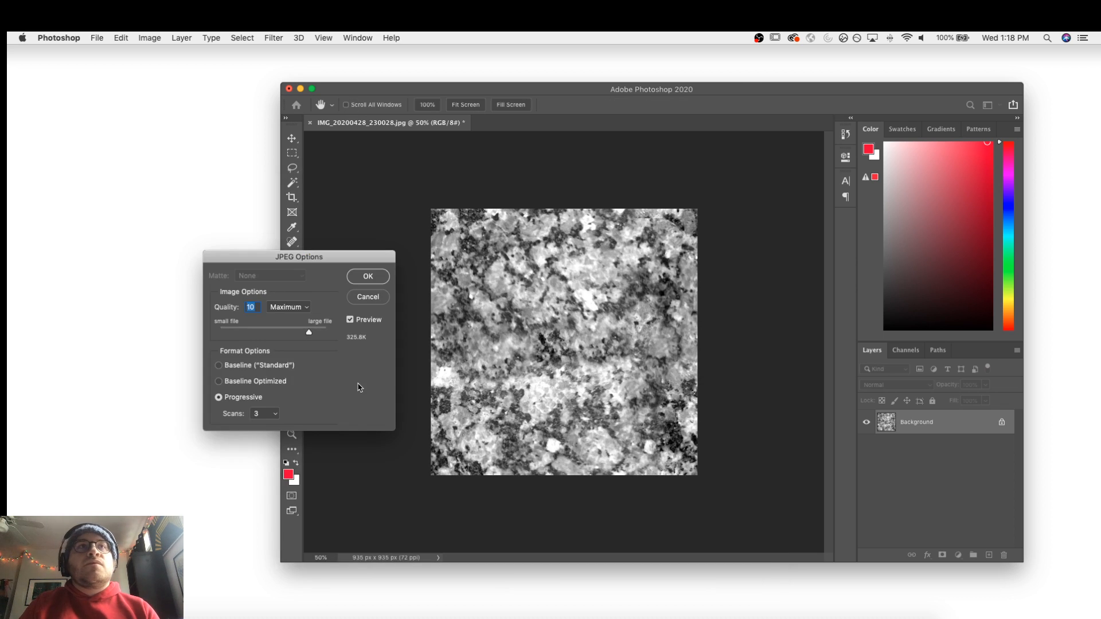
{"action": "left_click", "coordinate": [358, 275]}
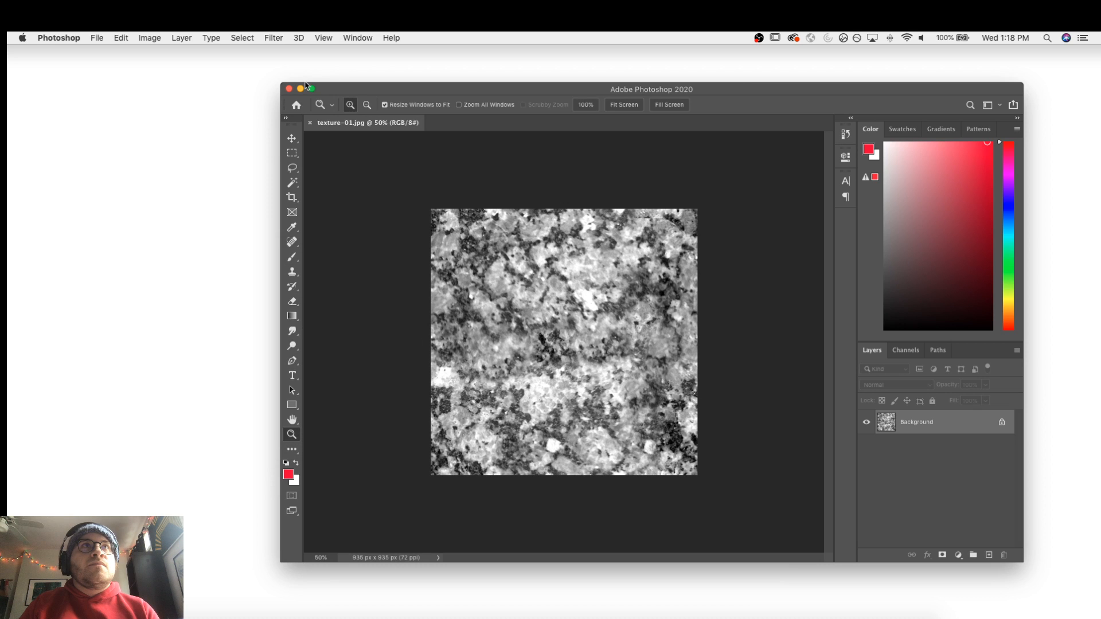
Minimise the Photoshop window, switch to Illustrator and open the recent file madison.ai
{"action": "left_click", "coordinate": [300, 88]}
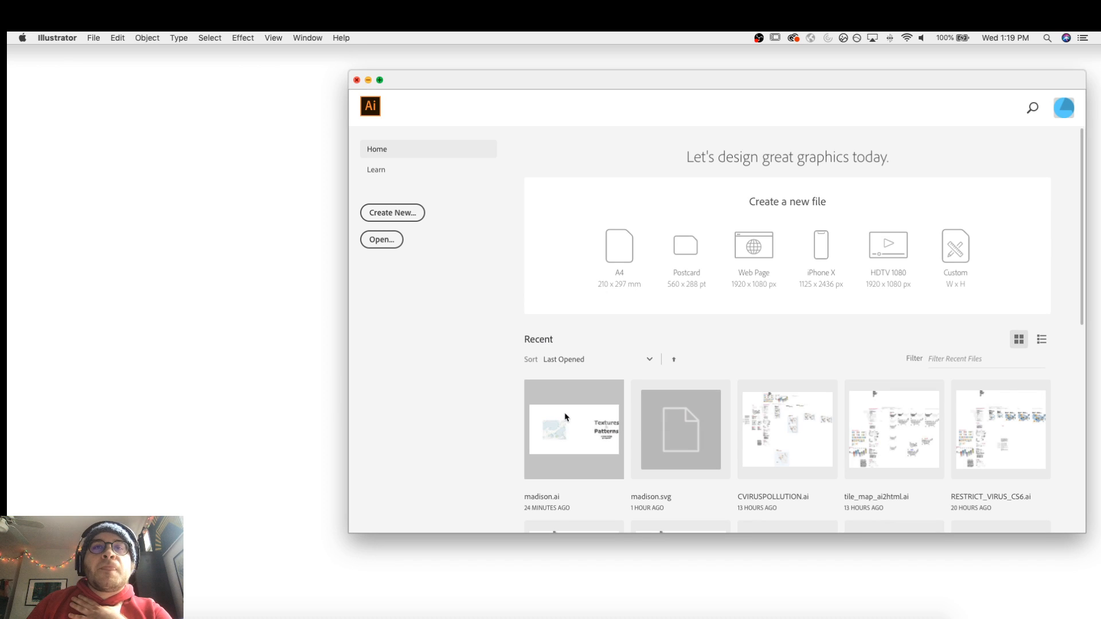
{"action": "left_click", "coordinate": [564, 417]}
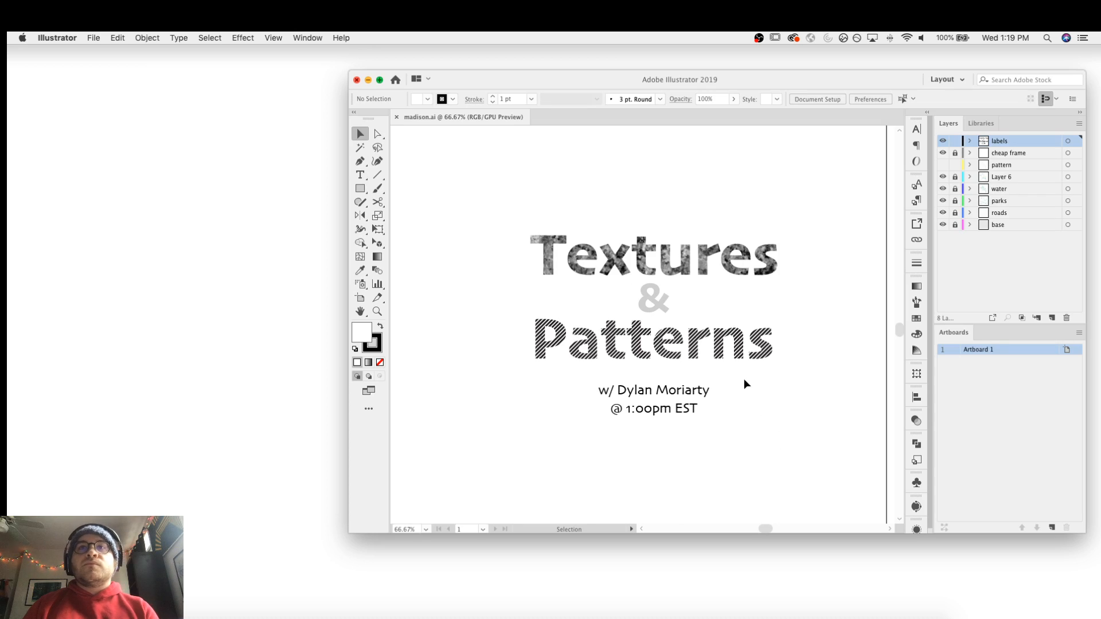
Place texture-01.jpg from Finder as a linked image in the empty area below the Textures & Patterns title
{"action": "key", "text": "z"}
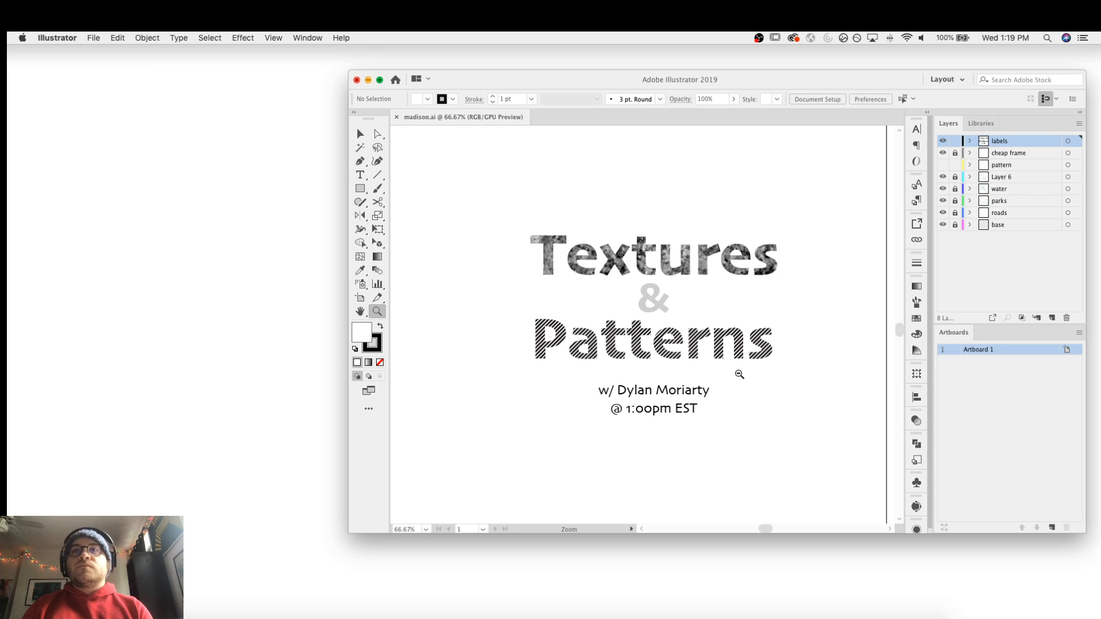
{"action": "left_click", "coordinate": [739, 375], "text": "alt"}
{"action": "left_click", "coordinate": [739, 375], "text": "alt"}
{"action": "left_click_drag", "start_coordinate": [682, 256], "coordinate": [690, 253]}
{"action": "left_click_drag", "start_coordinate": [638, 330], "coordinate": [666, 279]}
{"action": "key", "text": "v"}
{"action": "left_click_drag", "start_coordinate": [636, 356], "coordinate": [637, 309]}
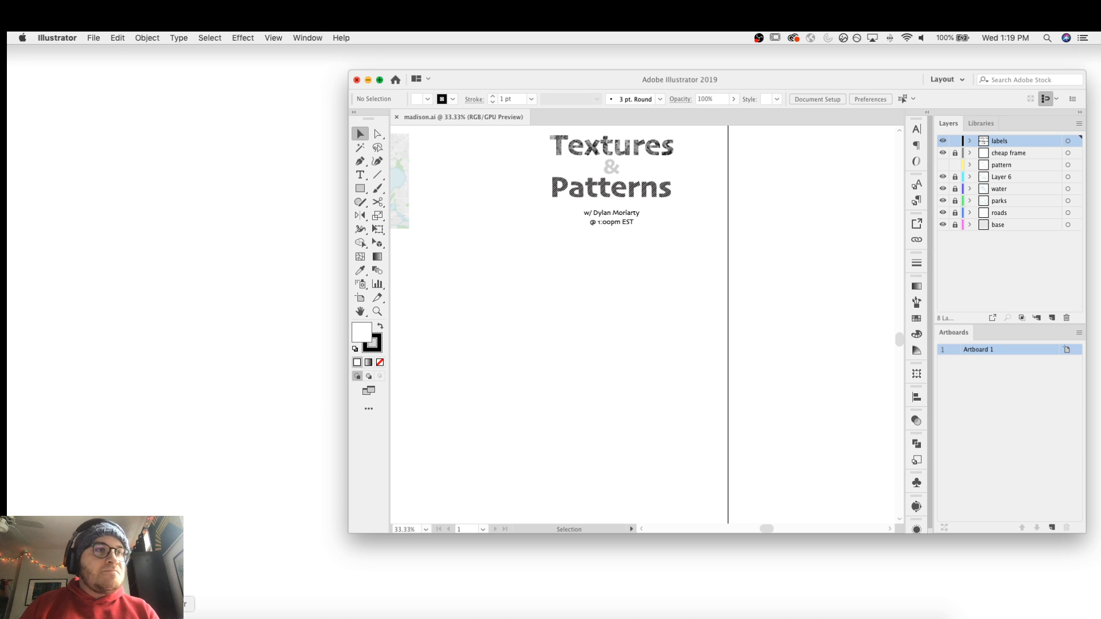
{"action": "left_click", "coordinate": [565, 573]}
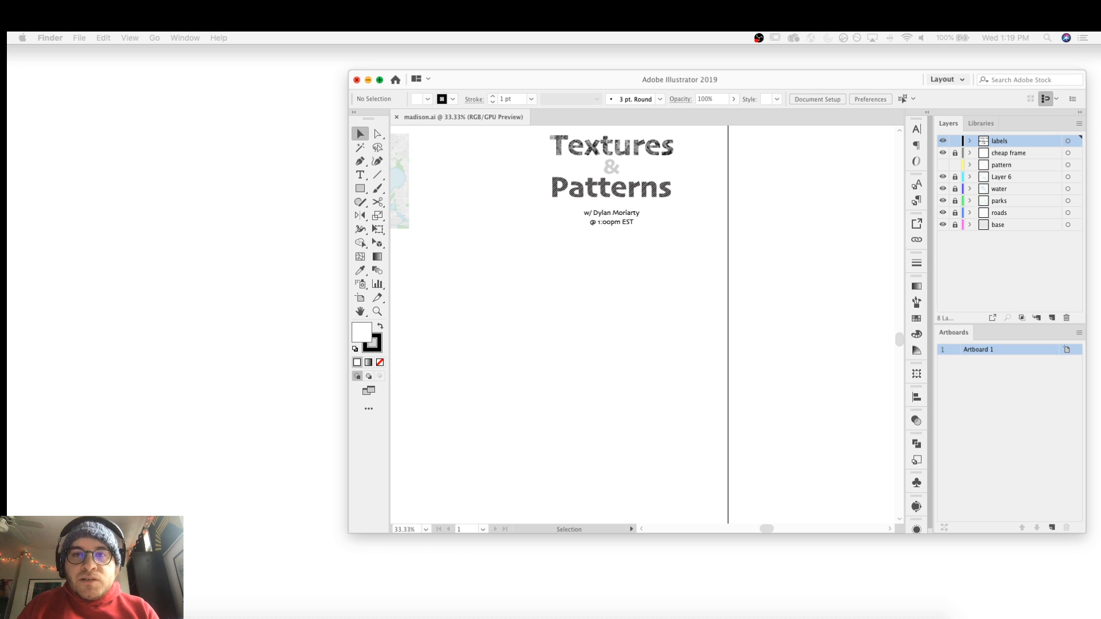
{"action": "left_click_drag", "start_coordinate": [8, 392], "coordinate": [590, 392]}
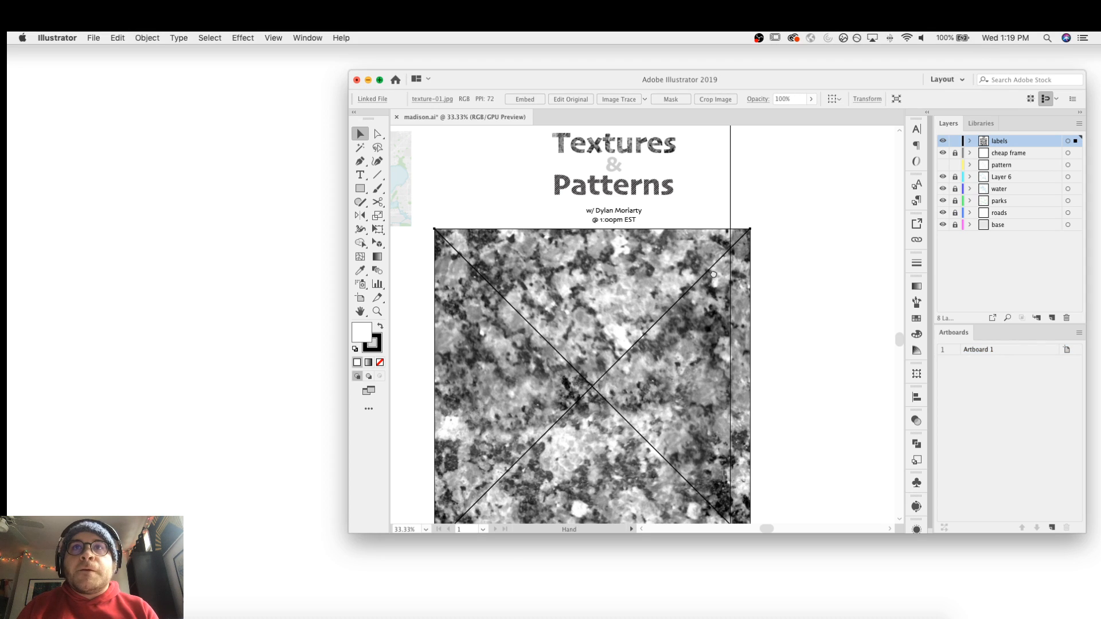
{"action": "scroll", "coordinate": [590, 378], "scroll_direction": "down", "scroll_amount": 3}
{"action": "scroll", "coordinate": [590, 378], "scroll_direction": "left", "scroll_amount": 3}
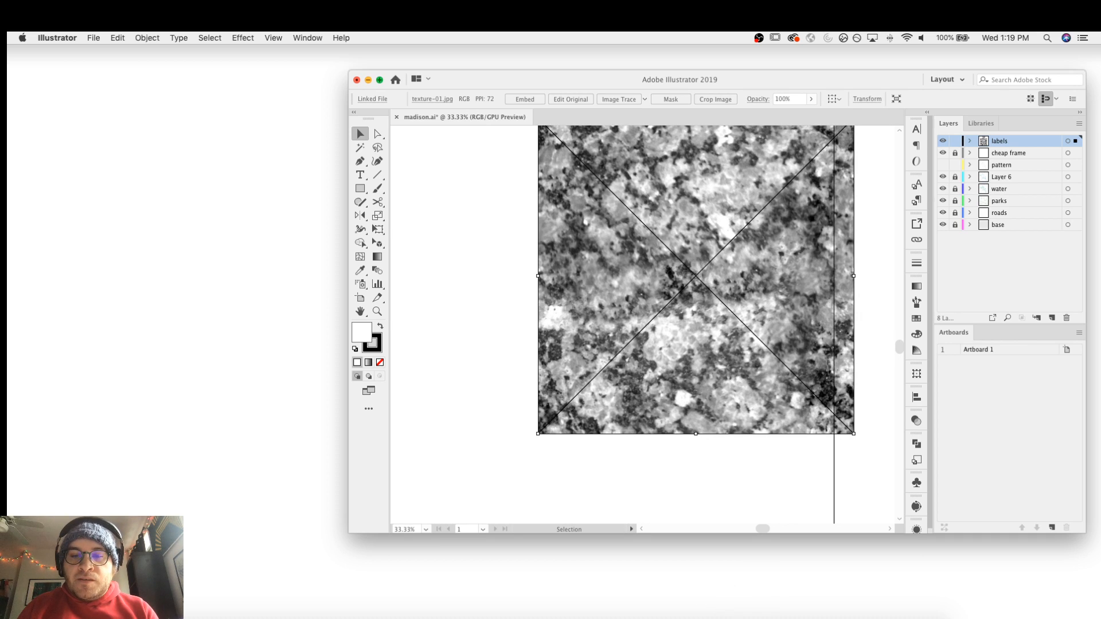
Move the linked texture image down and to the left so all of it shows on the canvas
{"action": "key", "text": "super+Tab"}
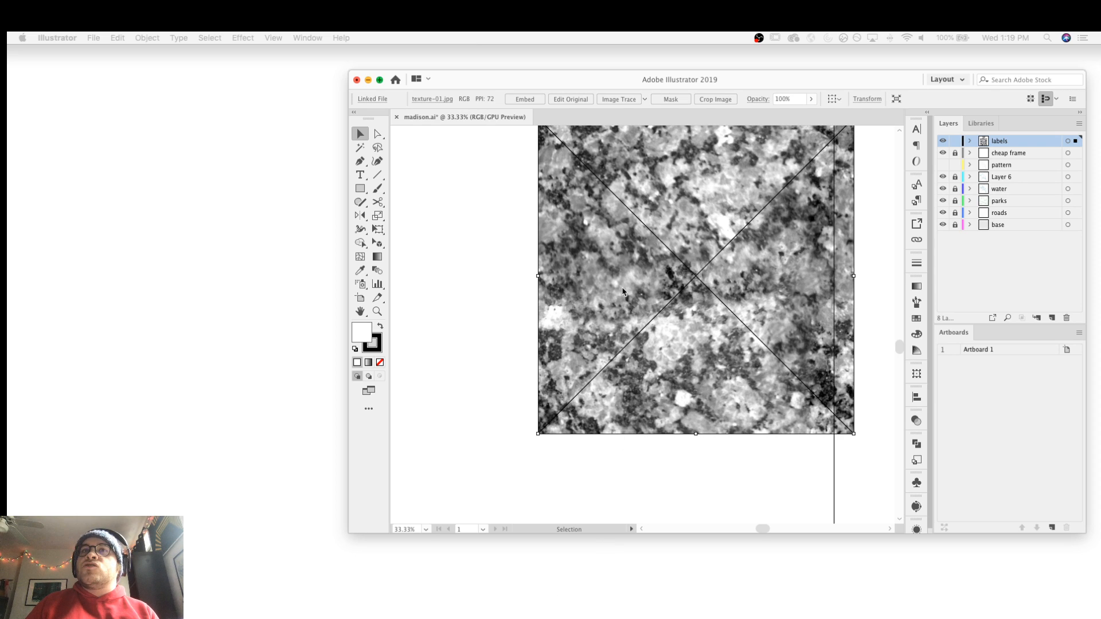
{"action": "left_click", "coordinate": [481, 323]}
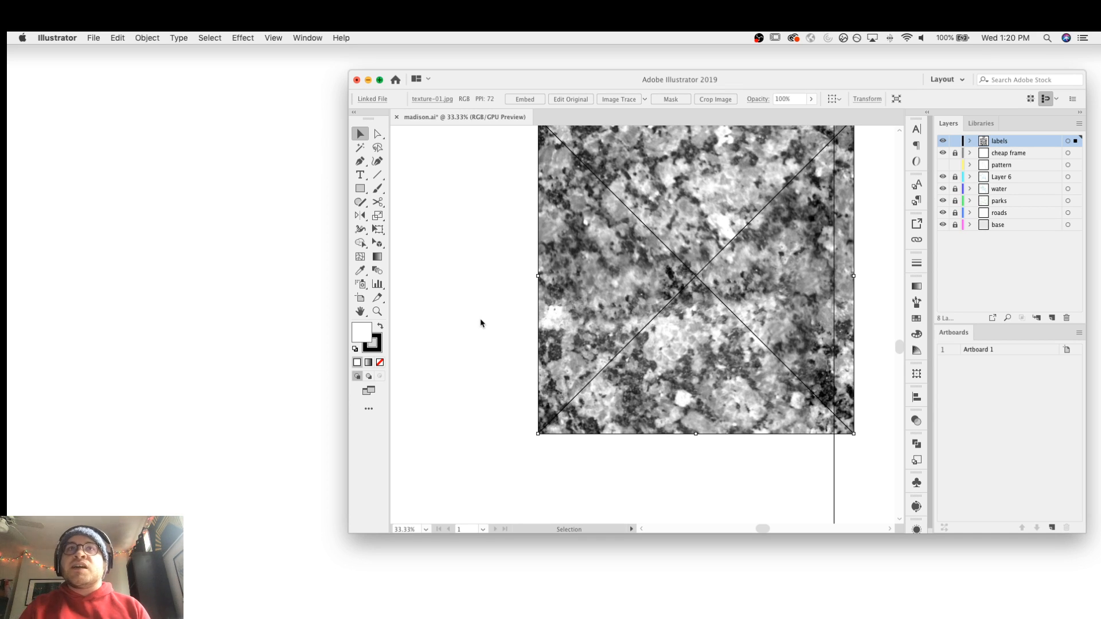
{"action": "left_click", "coordinate": [481, 323]}
{"action": "left_click_drag", "start_coordinate": [606, 332], "coordinate": [551, 383]}
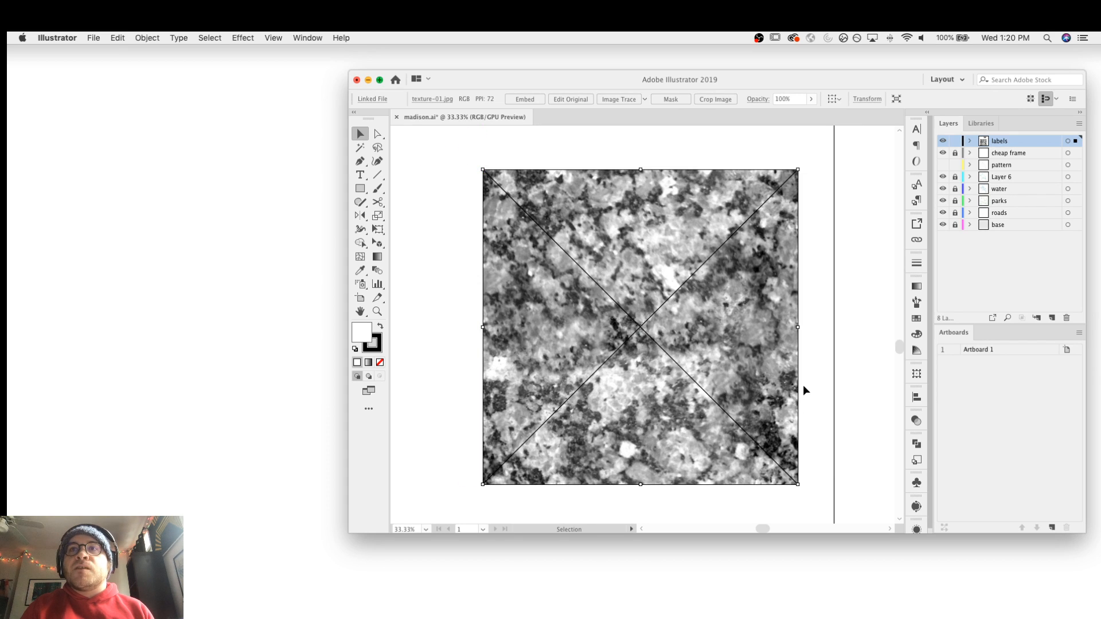
{"action": "left_click", "coordinate": [814, 391]}
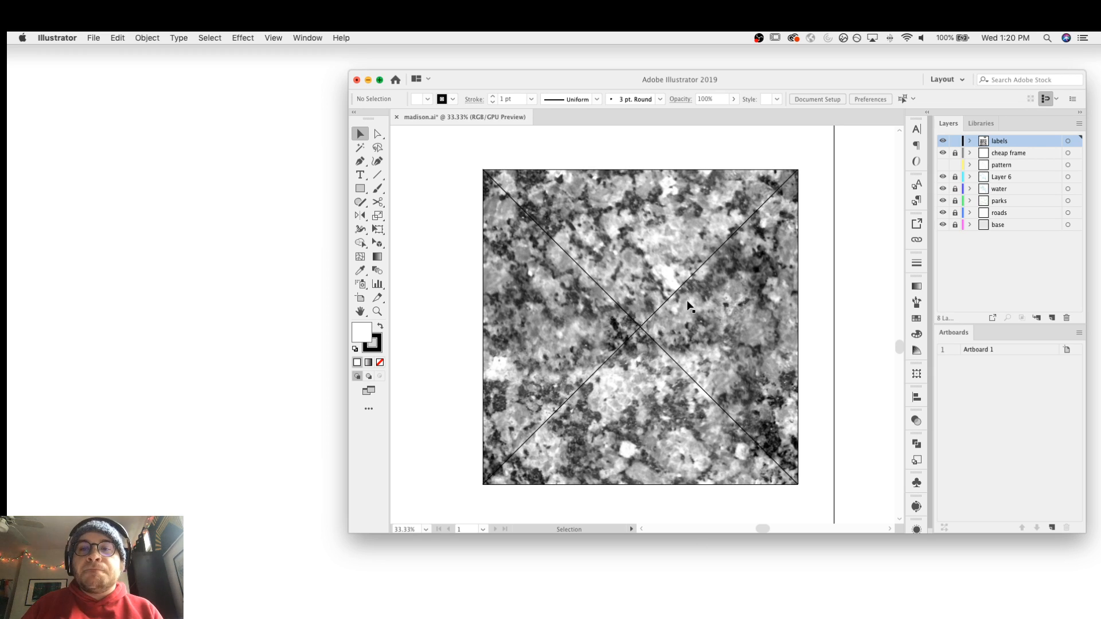
{"action": "left_click", "coordinate": [768, 261]}
{"action": "left_click", "coordinate": [801, 255]}
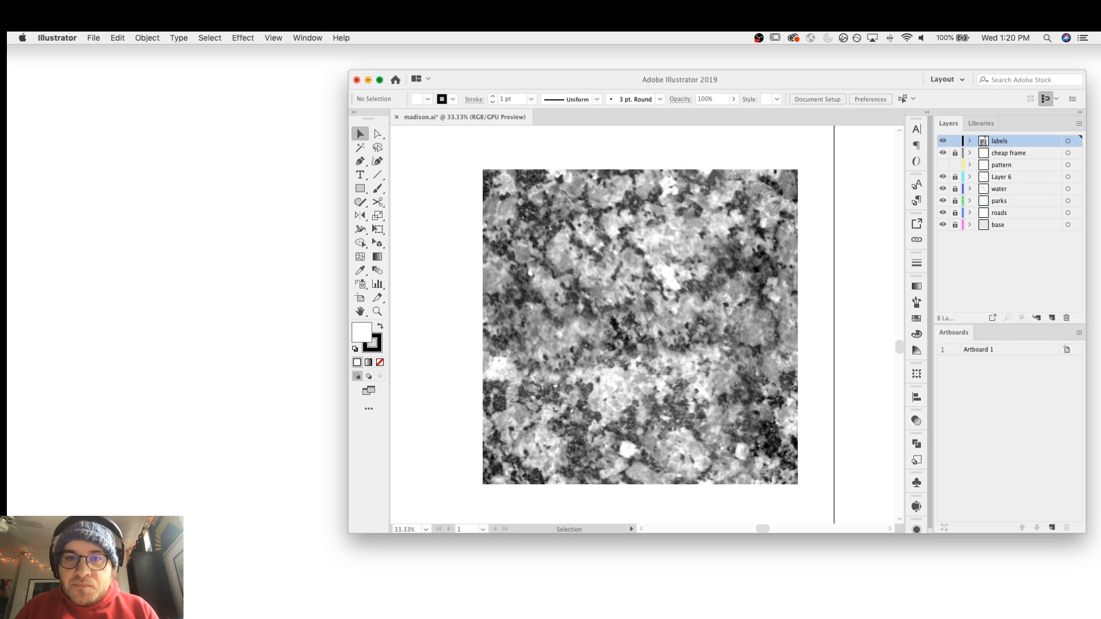
{"action": "left_click", "coordinate": [718, 328]}
{"action": "left_click", "coordinate": [819, 316]}
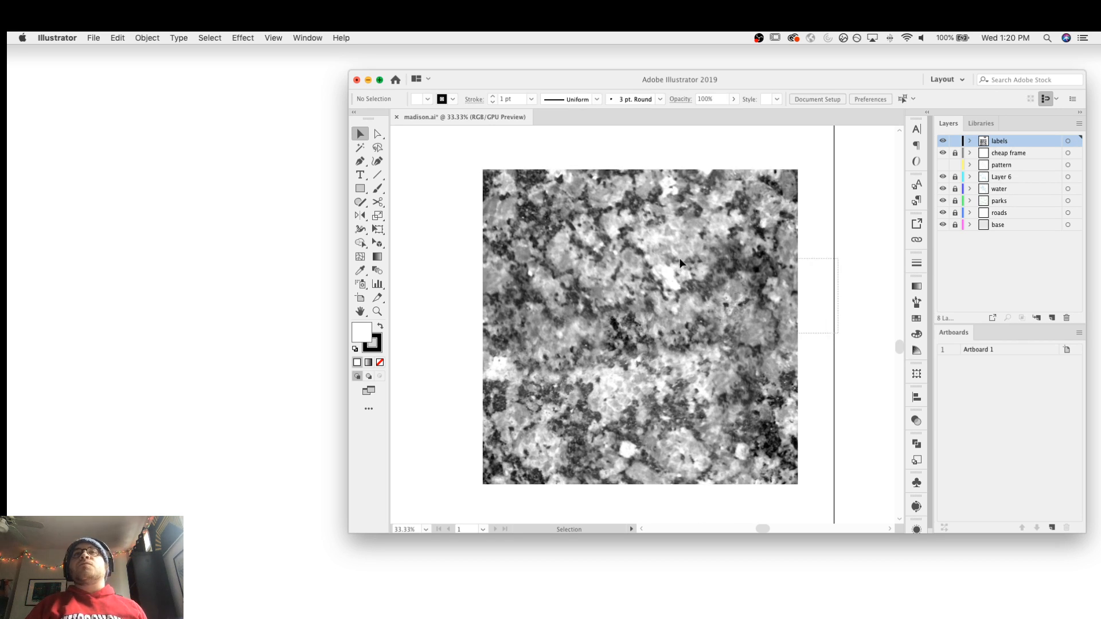
{"action": "left_click", "coordinate": [772, 248]}
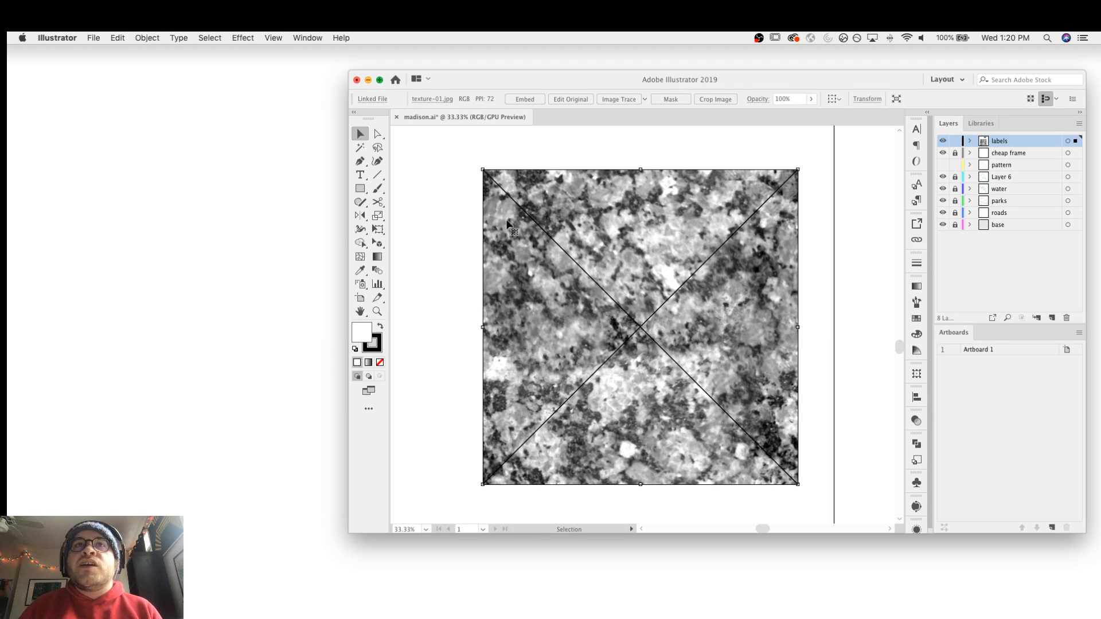
{"action": "left_click", "coordinate": [452, 267]}
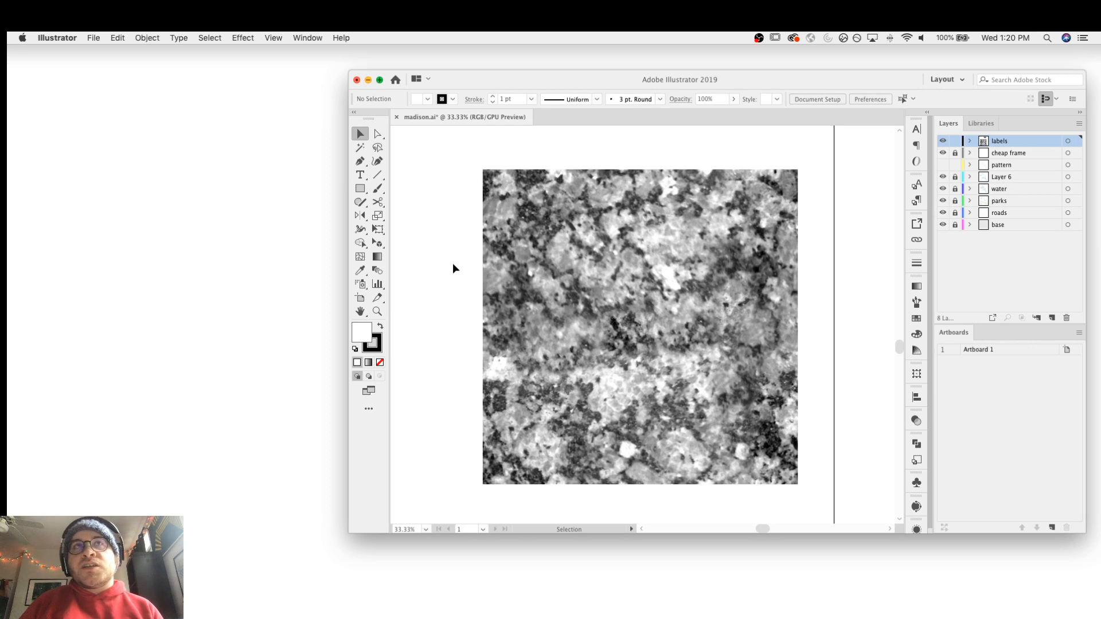
Embed the linked texture-01.jpg image in the document and shift it slightly to the left
{"action": "left_click_drag", "start_coordinate": [453, 263], "coordinate": [486, 294]}
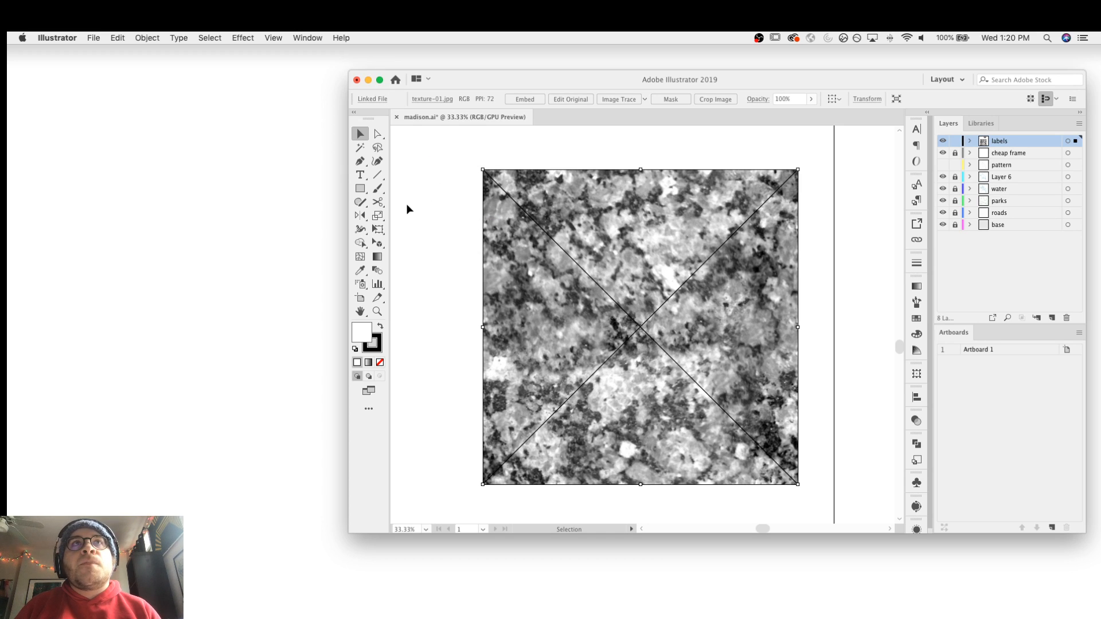
{"action": "left_click", "coordinate": [376, 101]}
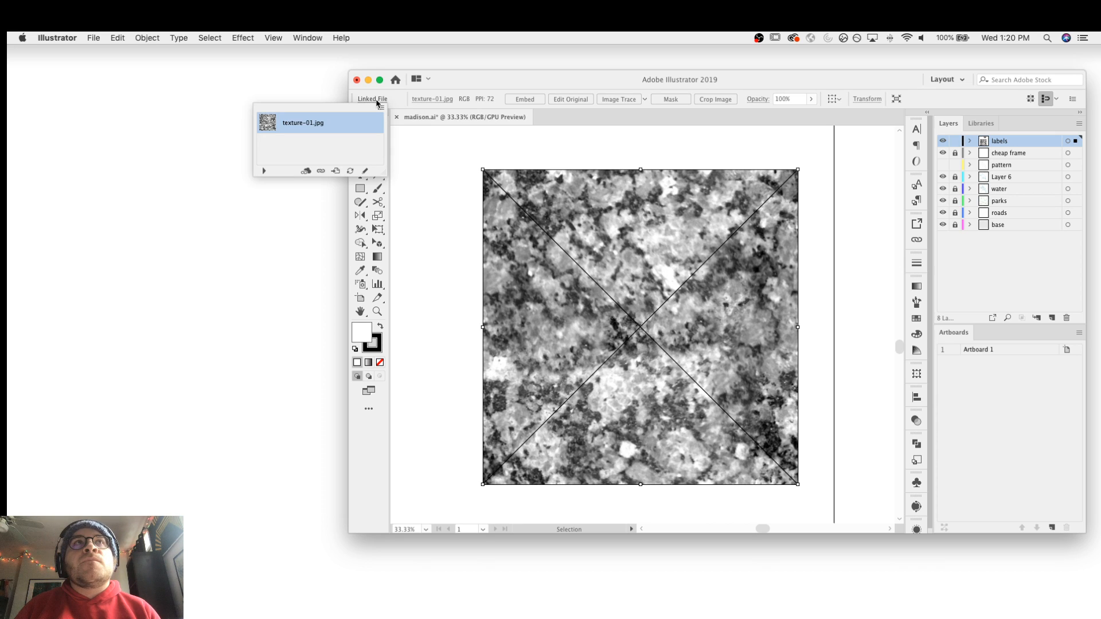
{"action": "left_click", "coordinate": [381, 108]}
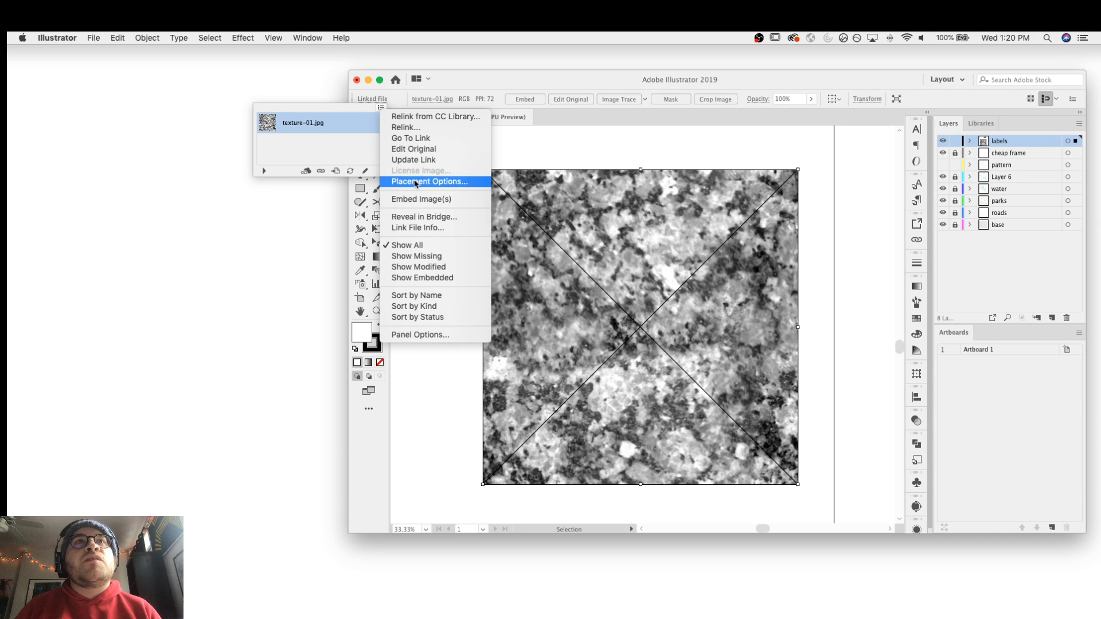
{"action": "left_click", "coordinate": [421, 199]}
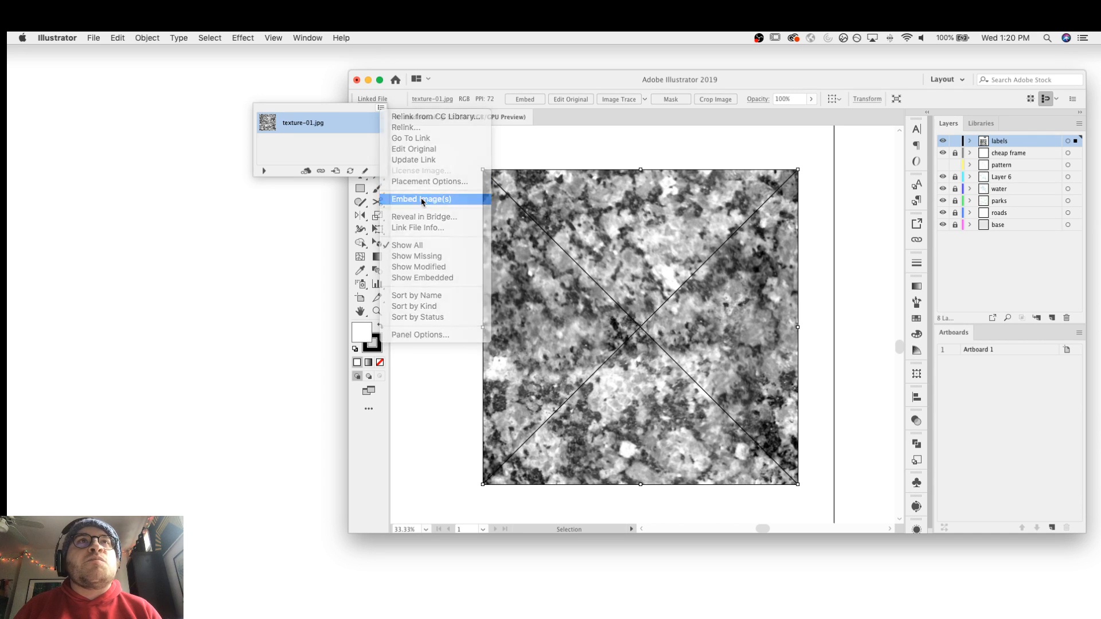
{"action": "left_click", "coordinate": [421, 201]}
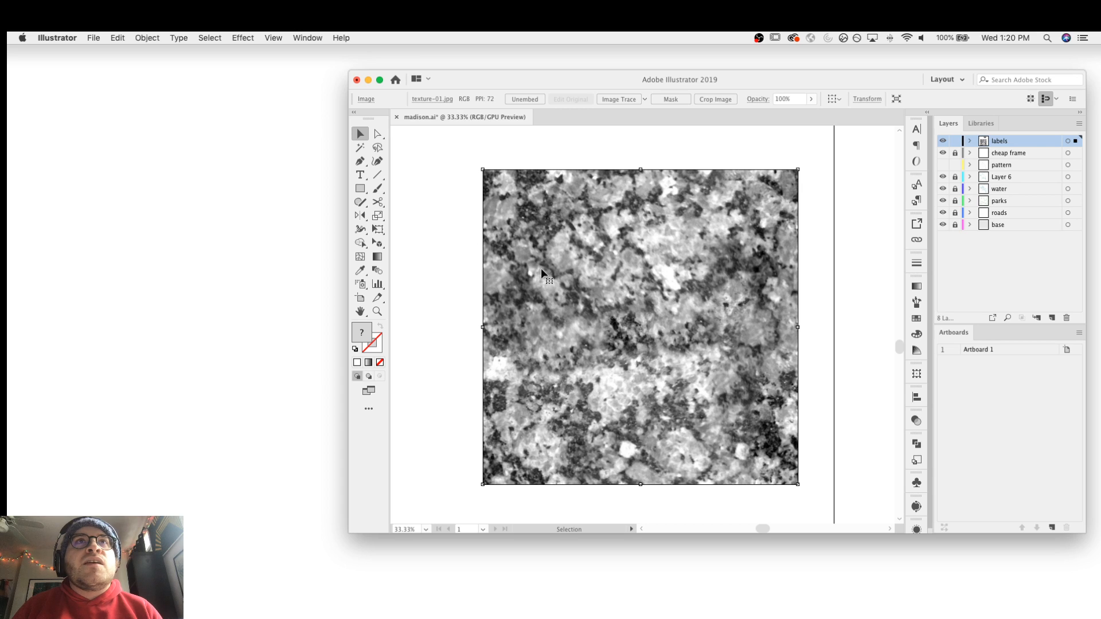
{"action": "left_click_drag", "start_coordinate": [488, 186], "coordinate": [445, 181]}
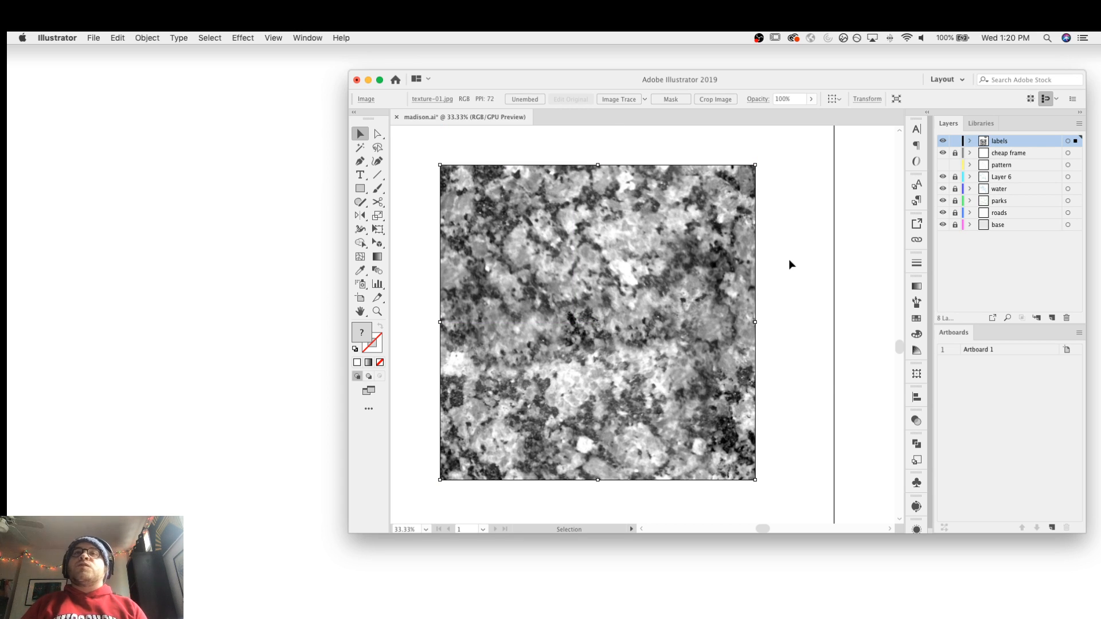
{"action": "left_click", "coordinate": [826, 380]}
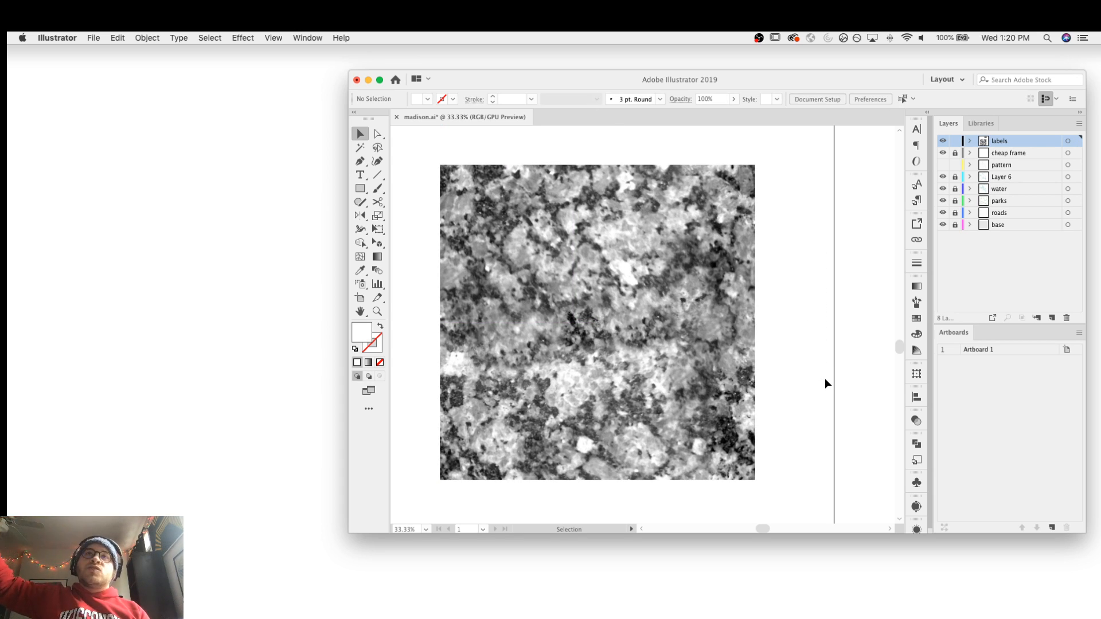
Make a pattern from the embedded texture image and acknowledge the notice about the new swatch
{"action": "left_click_drag", "start_coordinate": [824, 383], "coordinate": [745, 313]}
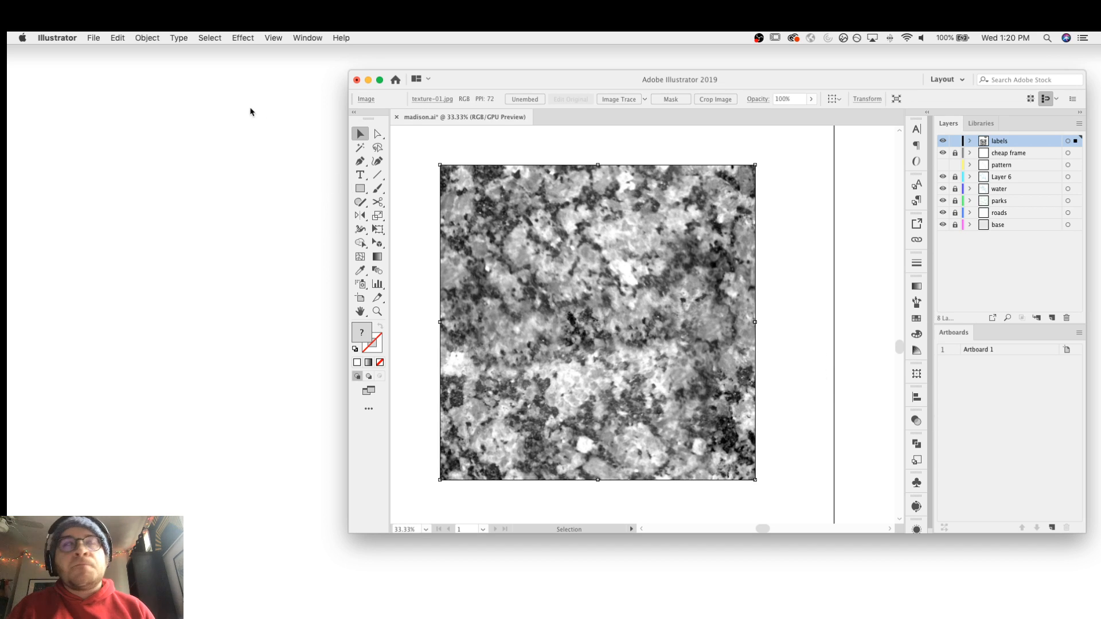
{"action": "left_click", "coordinate": [147, 38]}
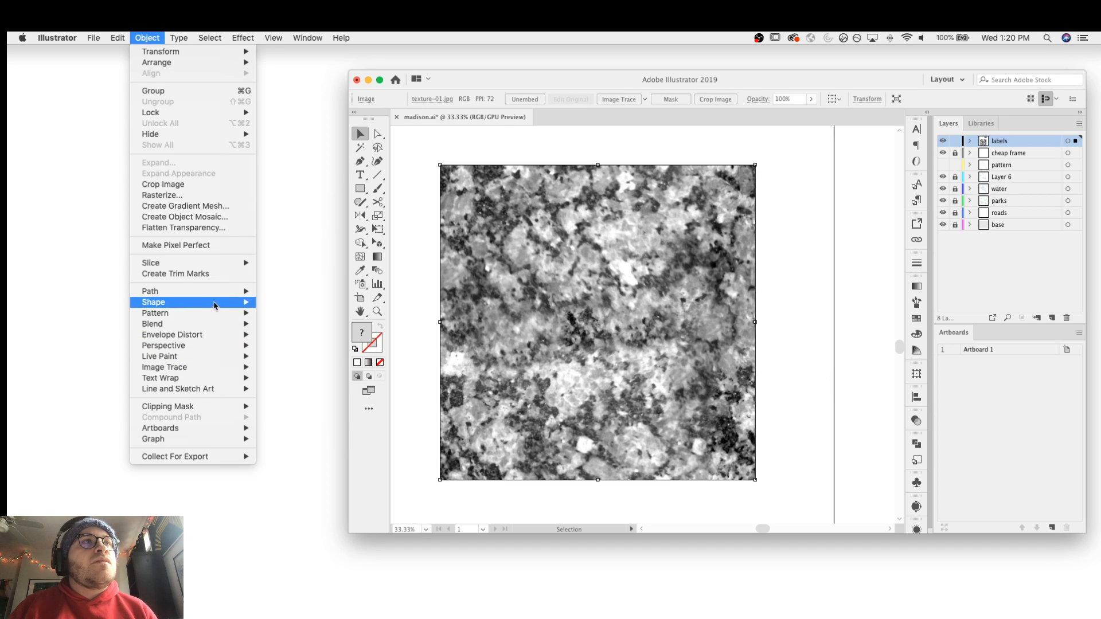
{"action": "mouse_move", "coordinate": [229, 313]}
{"action": "left_click", "coordinate": [282, 318]}
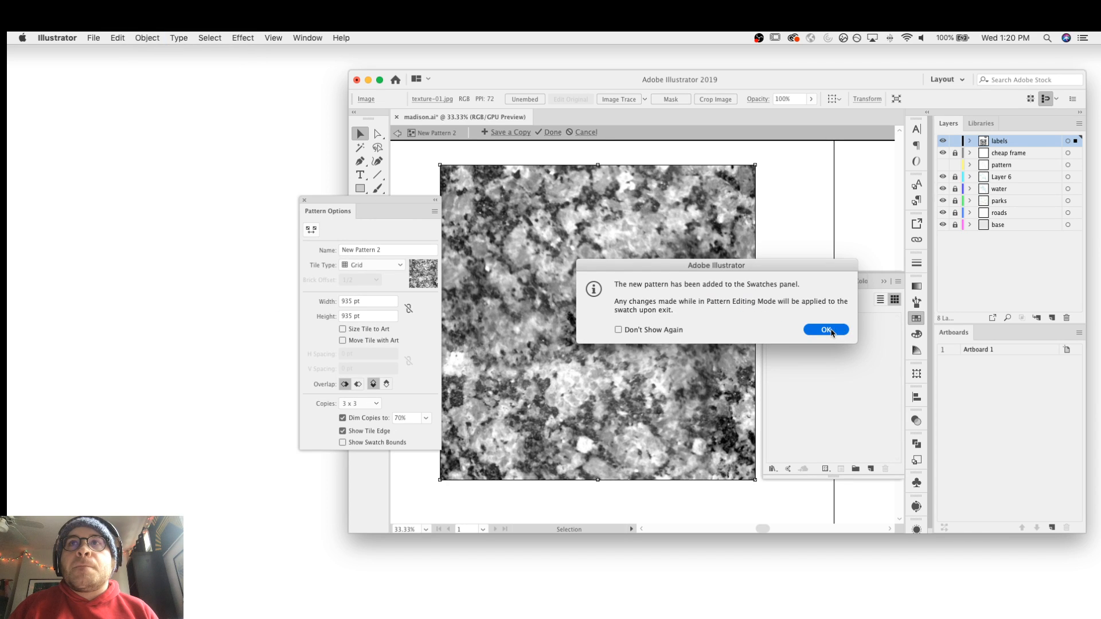
{"action": "left_click", "coordinate": [830, 331]}
{"action": "left_click_drag", "start_coordinate": [392, 202], "coordinate": [381, 173]}
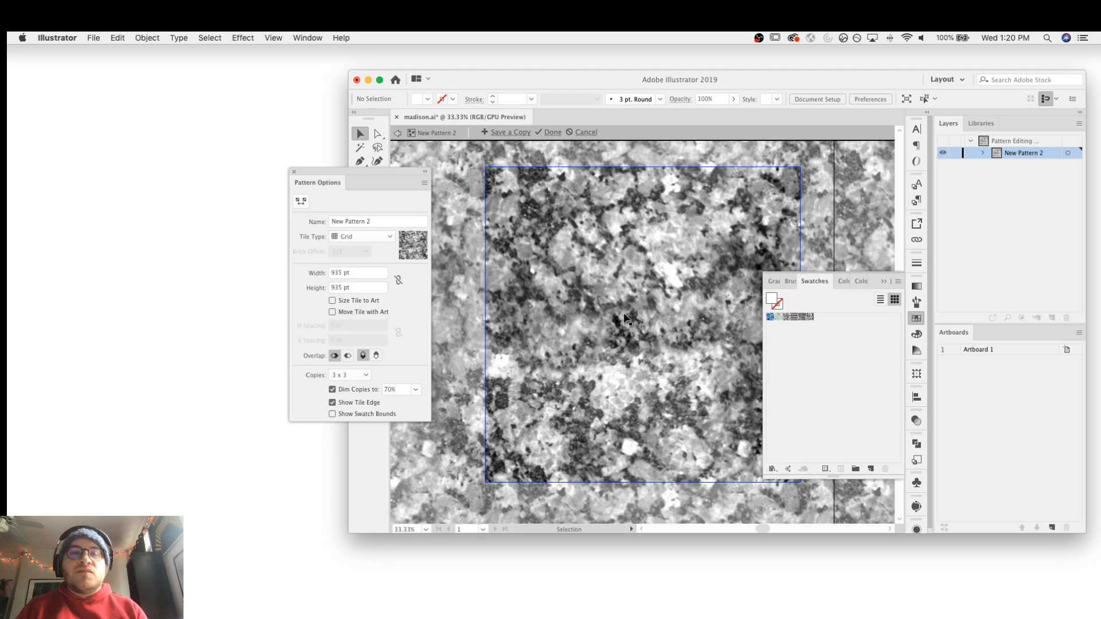
Examine how the granite texture repeats around the central tile in pattern editing mode
{"action": "key", "text": "z"}
{"action": "left_click", "coordinate": [620, 348], "text": "alt"}
{"action": "left_click", "coordinate": [621, 347], "text": "alt"}
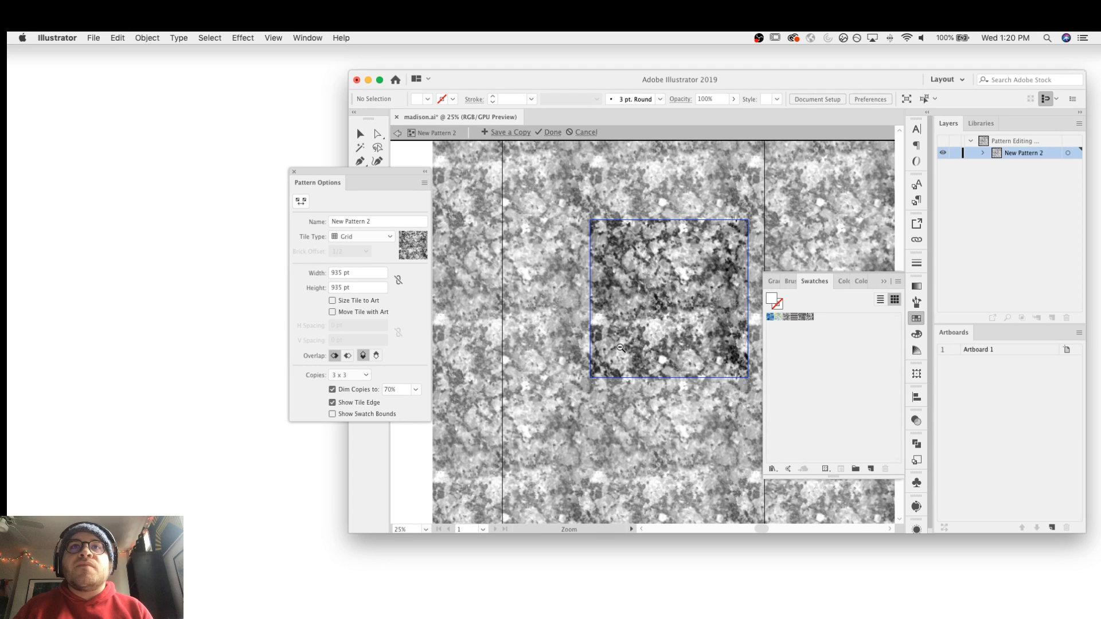
{"action": "key", "text": "v"}
{"action": "left_click_drag", "start_coordinate": [575, 258], "coordinate": [497, 318]}
{"action": "left_click_drag", "start_coordinate": [518, 271], "coordinate": [631, 384]}
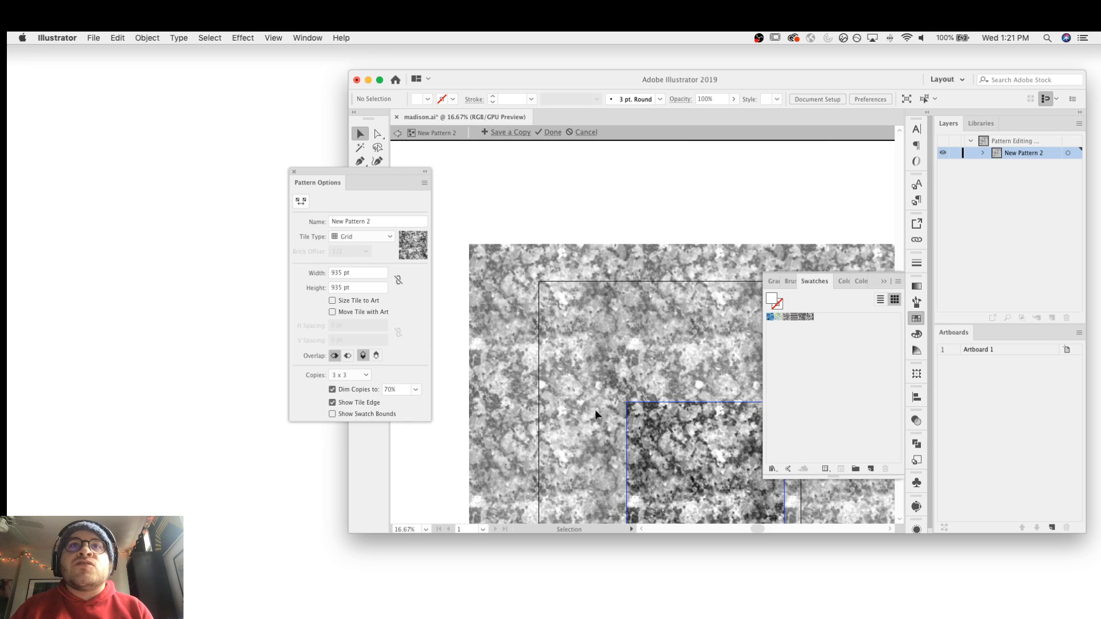
{"action": "left_click_drag", "start_coordinate": [681, 423], "coordinate": [578, 346]}
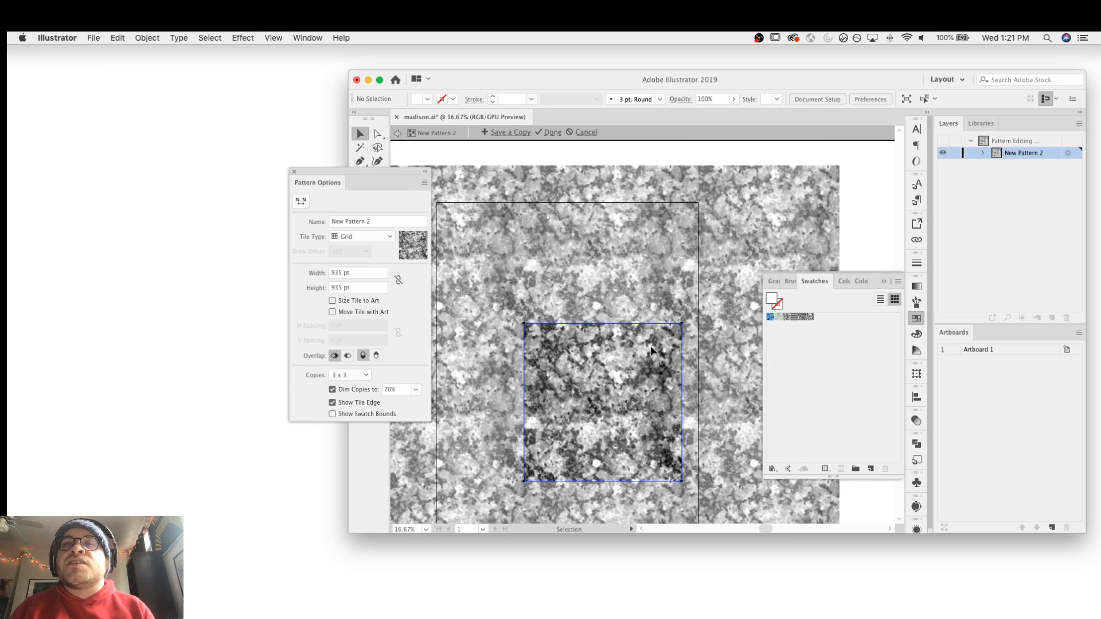
{"action": "left_click_drag", "start_coordinate": [653, 354], "coordinate": [646, 347]}
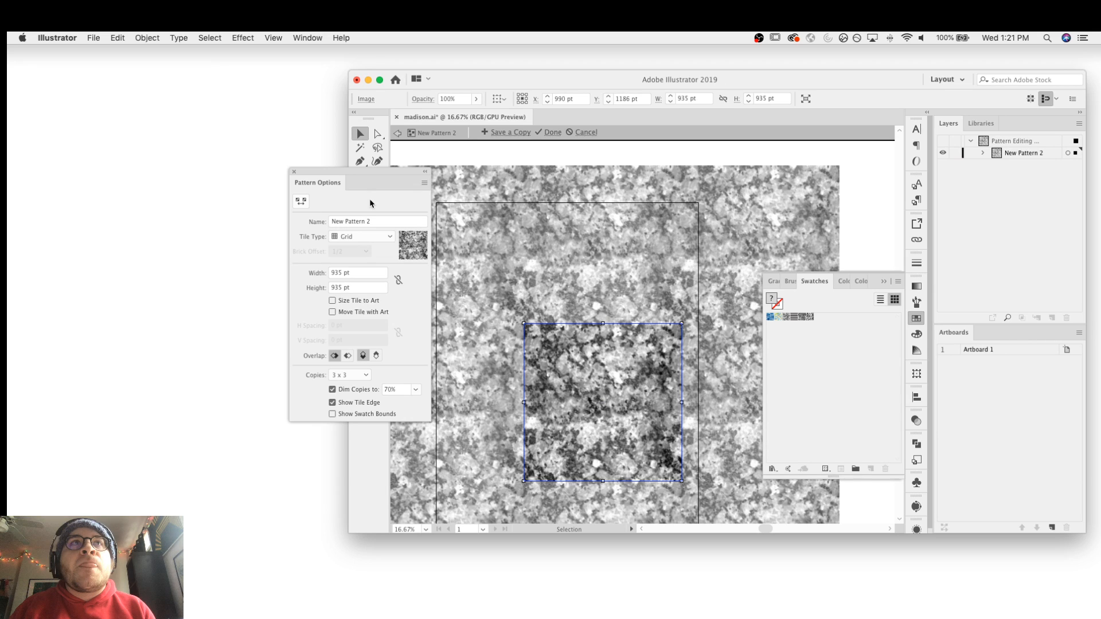
{"action": "key", "text": "Escape"}
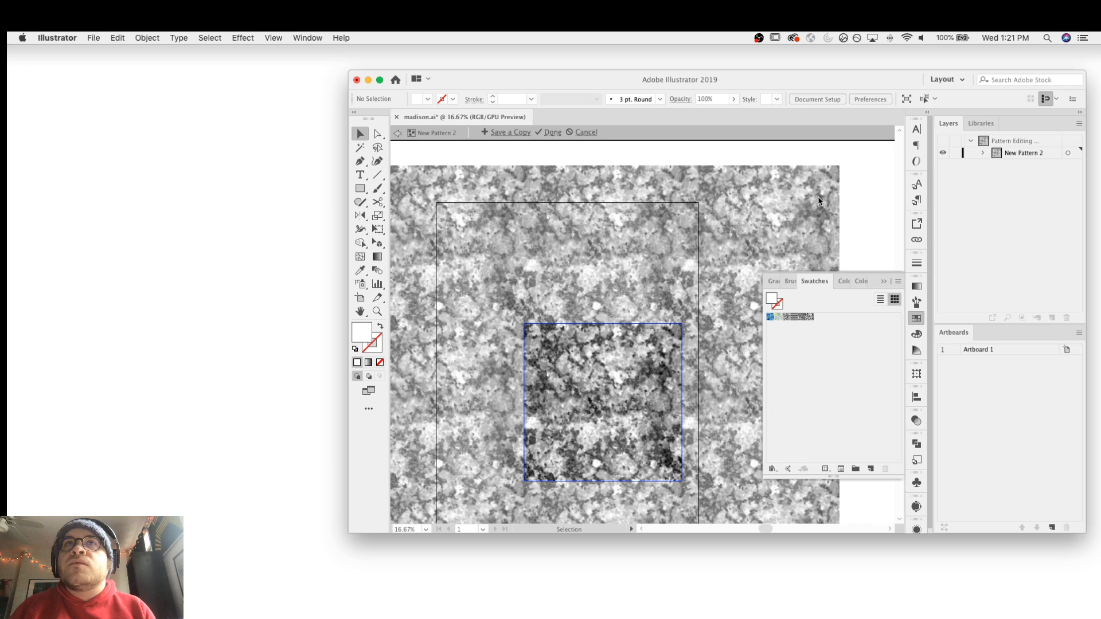
Finish editing the pattern and undo its creation
{"action": "left_click", "coordinate": [549, 133]}
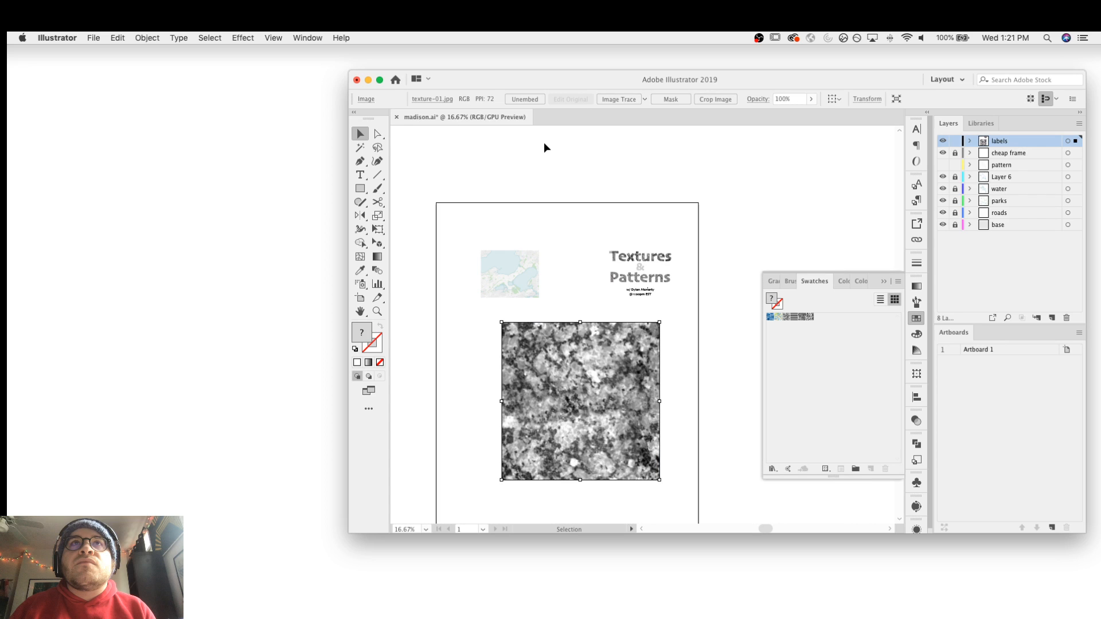
{"action": "key", "text": "a"}
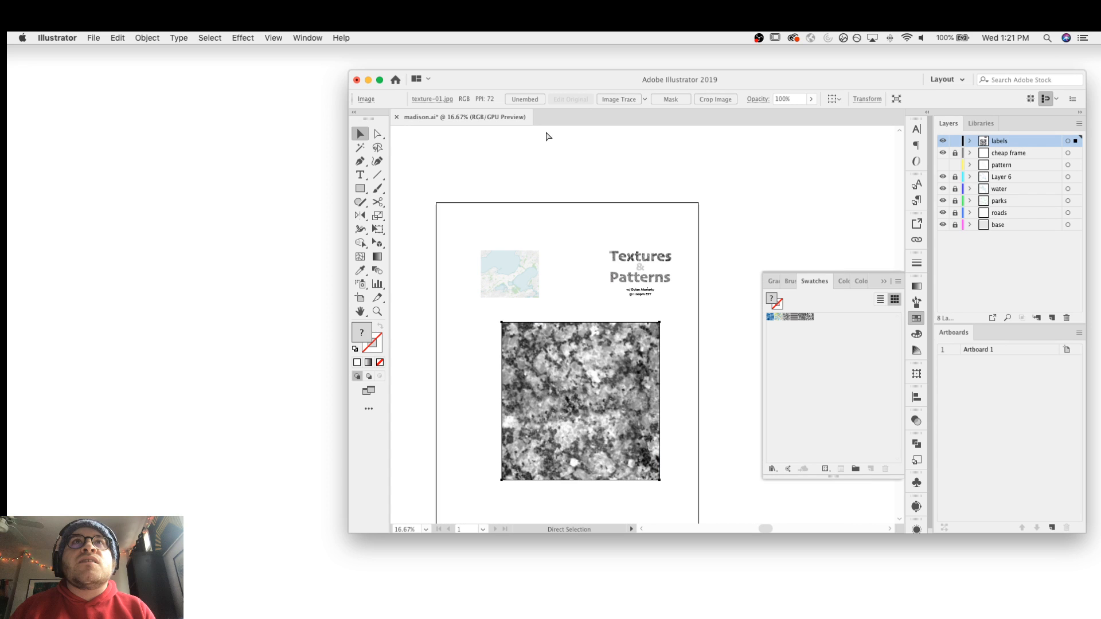
{"action": "key", "text": "super+z"}
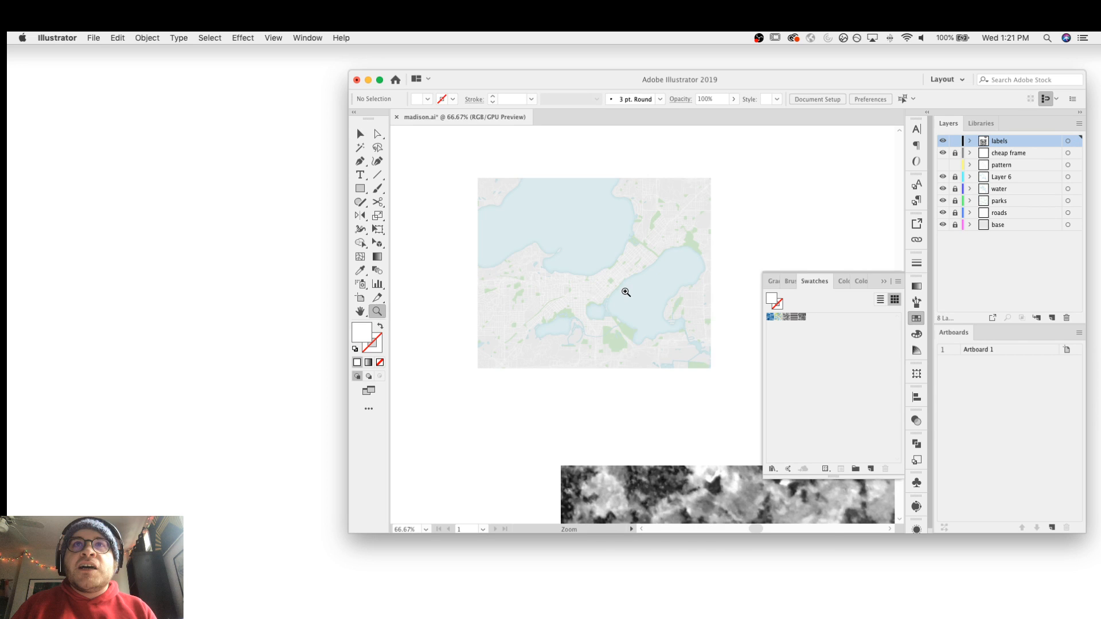
Unlock the water layer, leaving Layer 6 locked, and duplicate the water layer directly above Layer 6
{"action": "double_click", "coordinate": [625, 293]}
{"action": "key", "text": "v"}
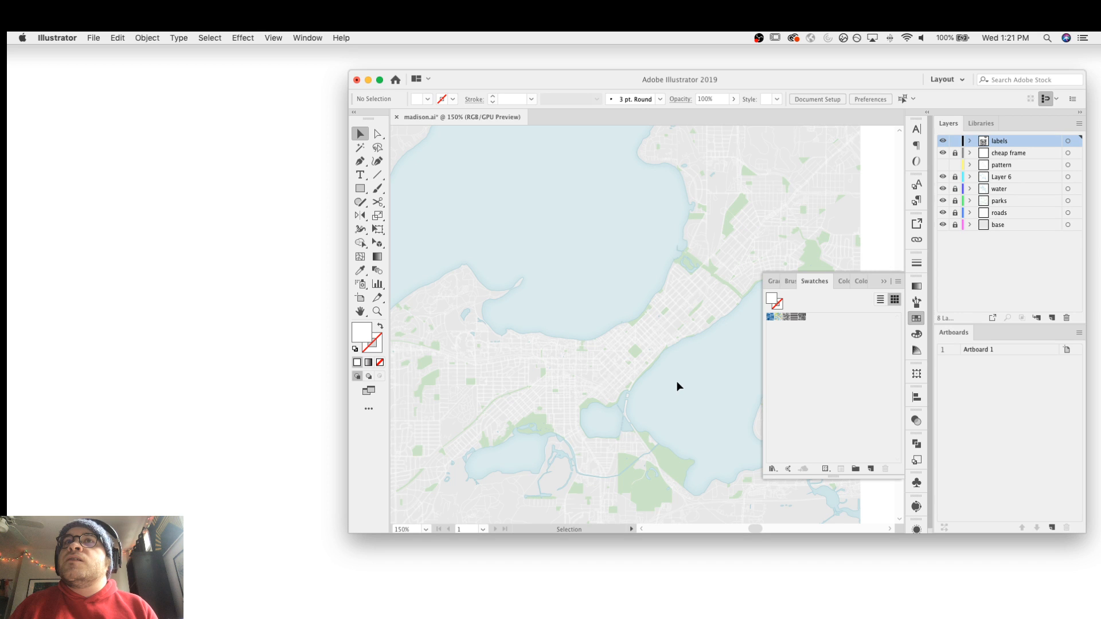
{"action": "left_click", "coordinate": [956, 177]}
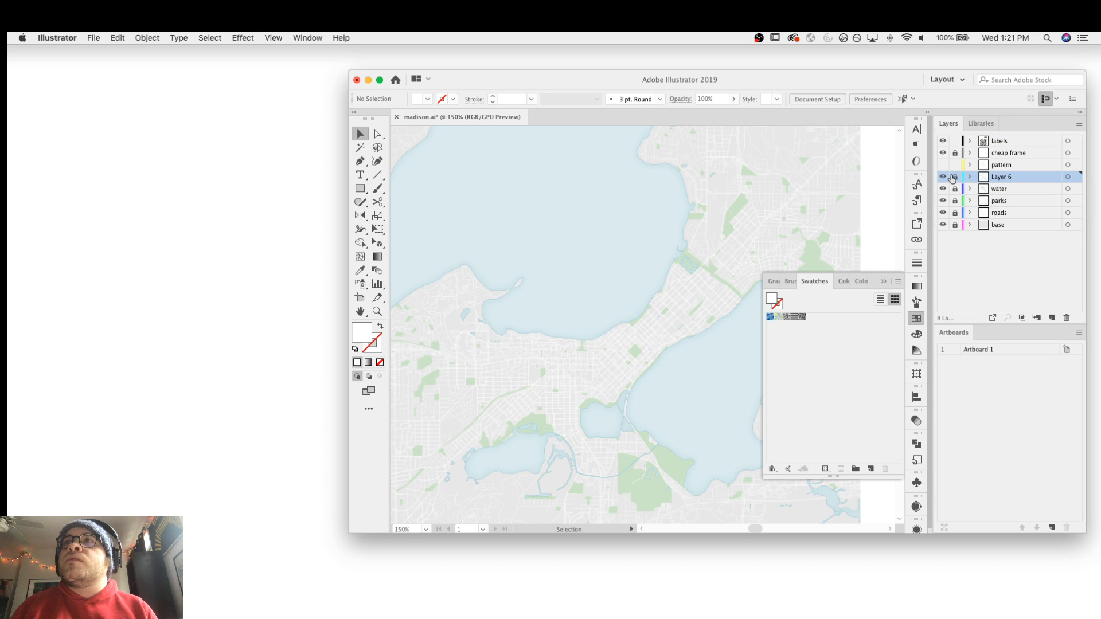
{"action": "left_click", "coordinate": [955, 177]}
{"action": "left_click", "coordinate": [955, 192]}
{"action": "left_click_drag", "start_coordinate": [1010, 190], "coordinate": [1012, 171]}
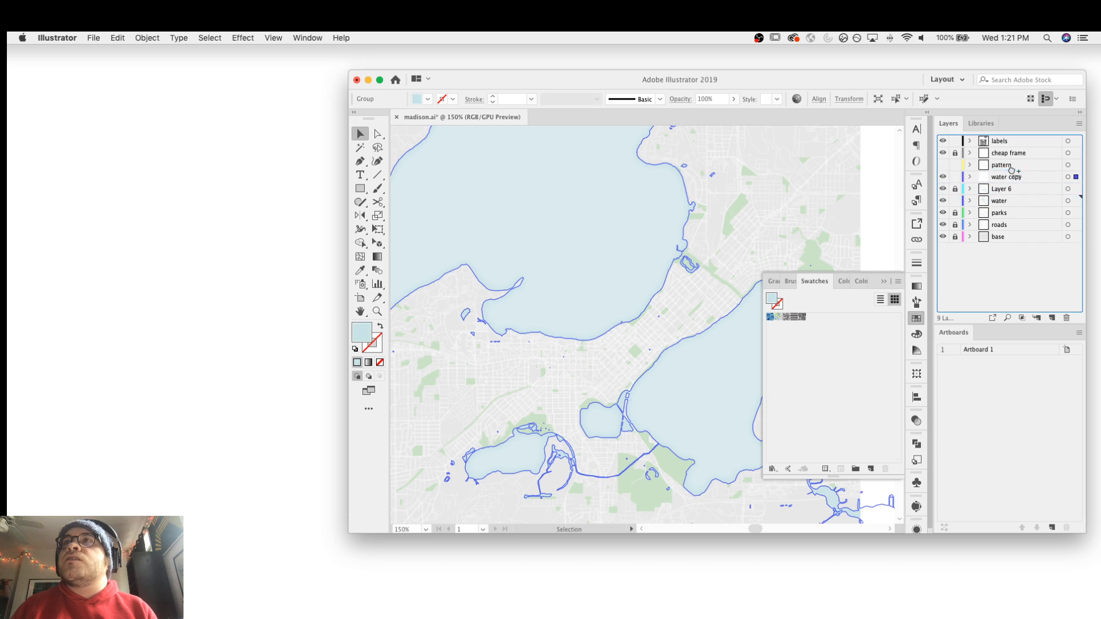
Fill the water shapes on the water copy layer with the existing granite texture pattern swatch and close the swatches
{"action": "key", "text": "space"}
{"action": "left_click_drag", "start_coordinate": [685, 367], "coordinate": [581, 180]}
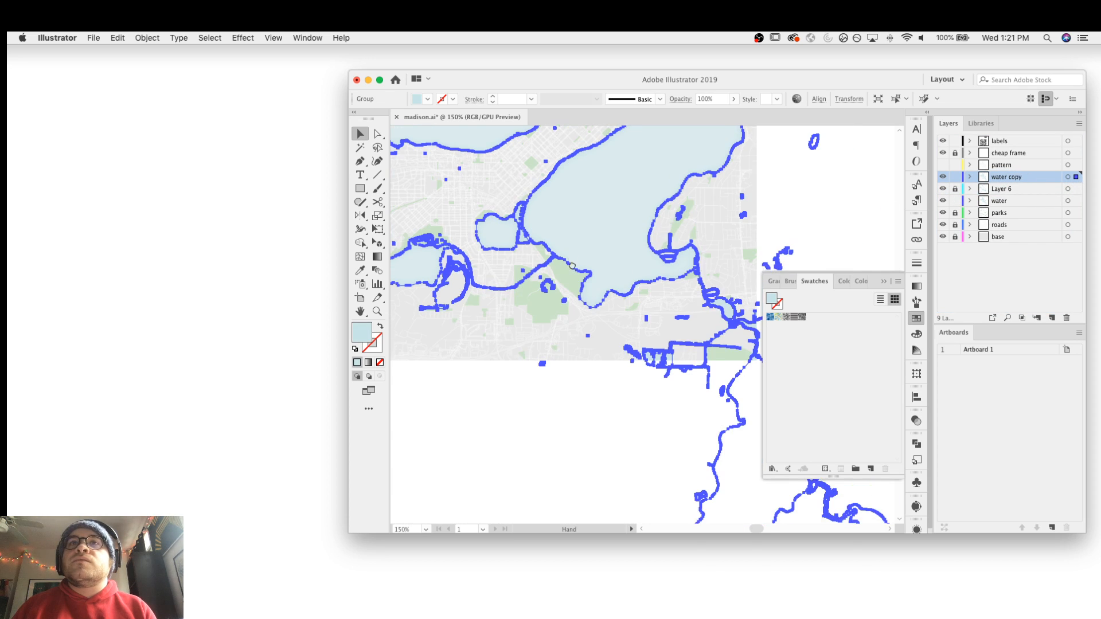
{"action": "left_click_drag", "start_coordinate": [626, 352], "coordinate": [720, 429]}
{"action": "key", "text": "space"}
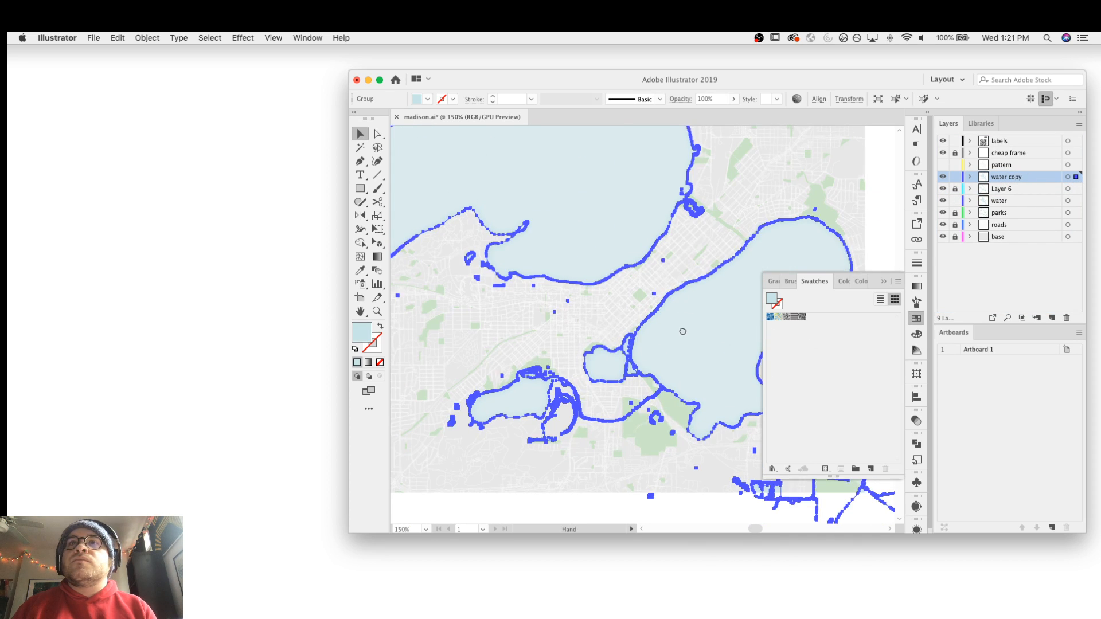
{"action": "left_click_drag", "start_coordinate": [684, 321], "coordinate": [689, 371]}
{"action": "left_click", "coordinate": [803, 317]}
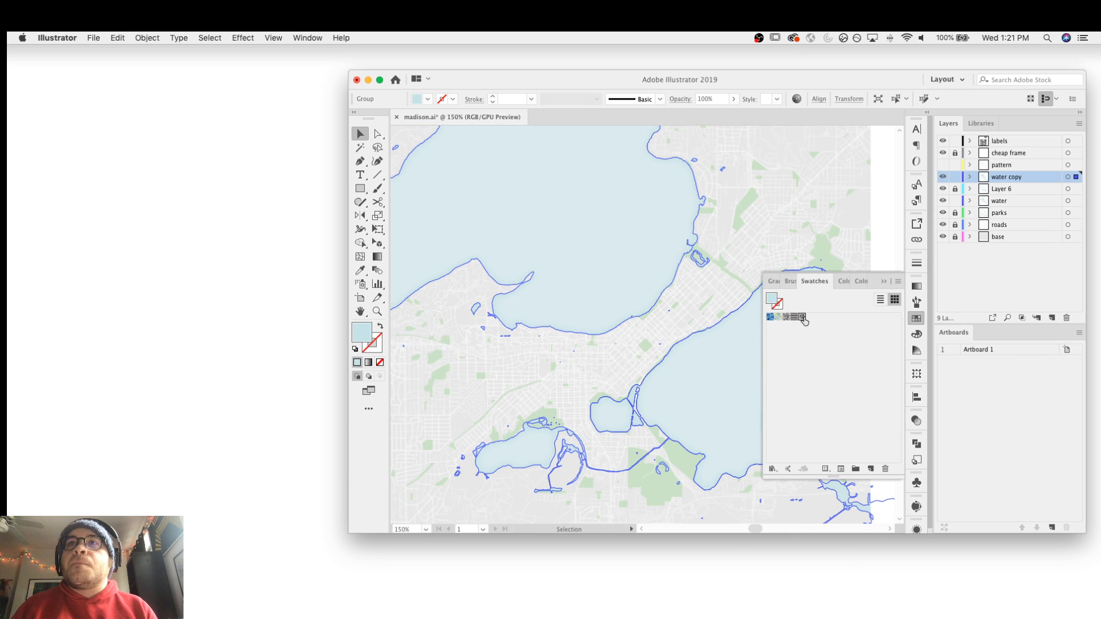
{"action": "left_click", "coordinate": [804, 319]}
{"action": "left_click", "coordinate": [883, 281]}
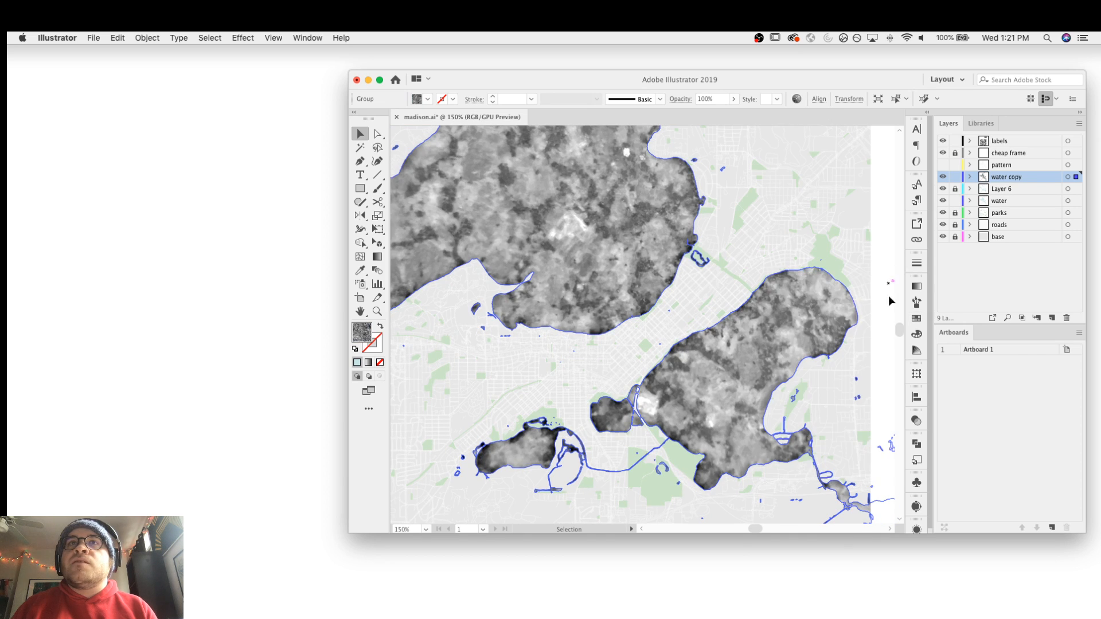
{"action": "key", "text": "space"}
{"action": "left_click_drag", "start_coordinate": [618, 273], "coordinate": [616, 292]}
{"action": "key", "text": "super+space"}
{"action": "left_click", "coordinate": [616, 293], "text": "alt"}
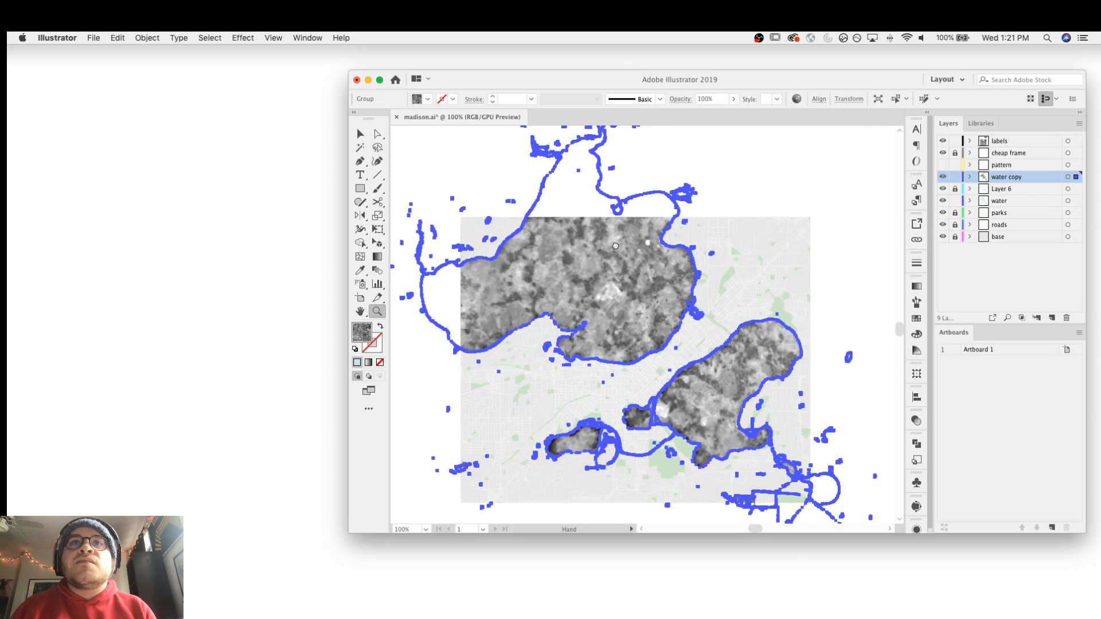
Set the blending mode of the granite-filled water group on the water copy layer to Multiply
{"action": "left_click", "coordinate": [793, 253]}
{"action": "left_click", "coordinate": [621, 280]}
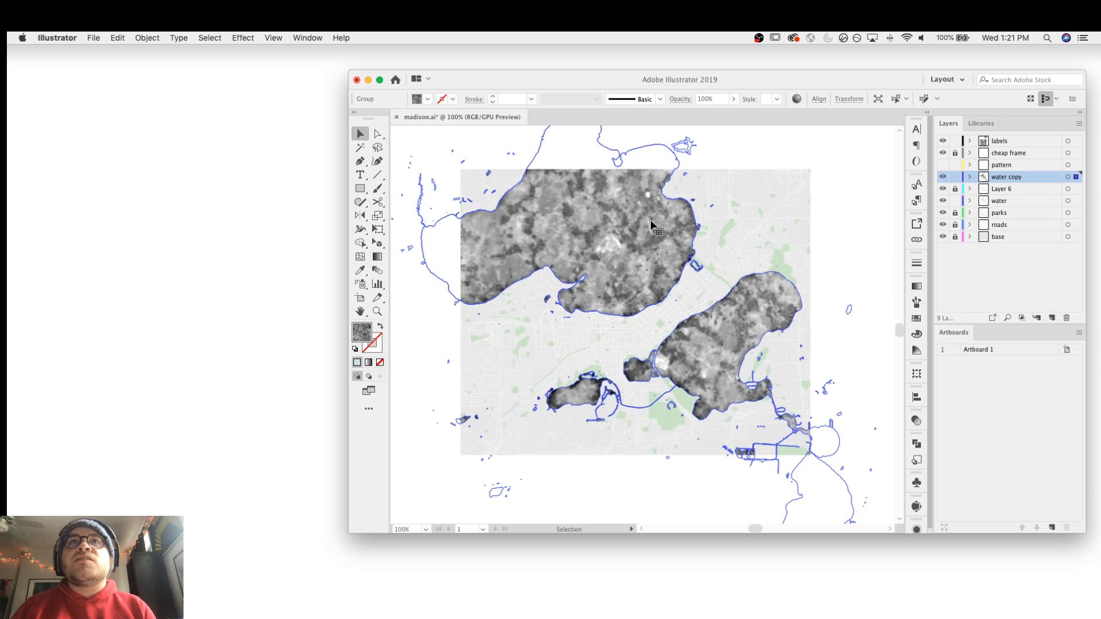
{"action": "left_click", "coordinate": [680, 100]}
{"action": "left_click", "coordinate": [585, 117]}
{"action": "left_click", "coordinate": [603, 161]}
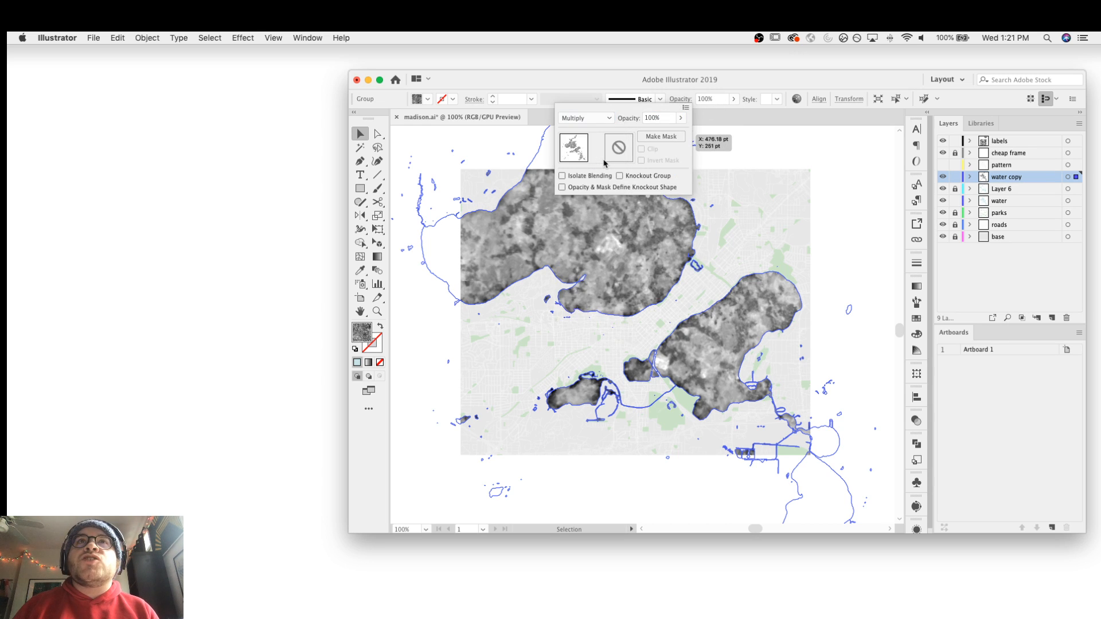
{"action": "left_click", "coordinate": [763, 158]}
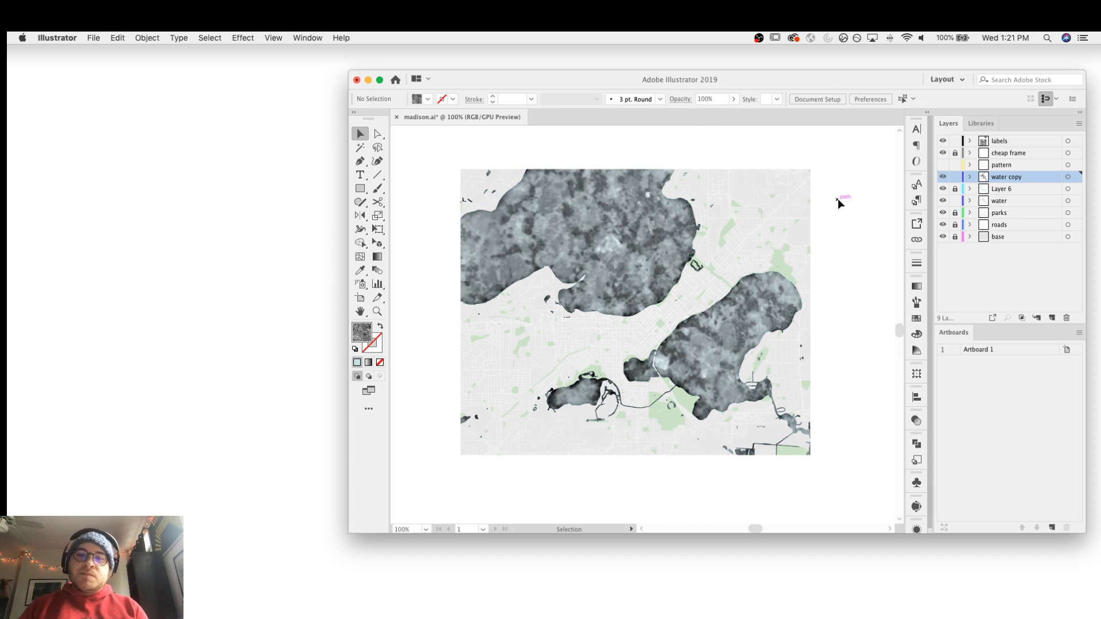
Set the opacity of the granite-filled water group to 20% and deselect it
{"action": "left_click", "coordinate": [884, 498]}
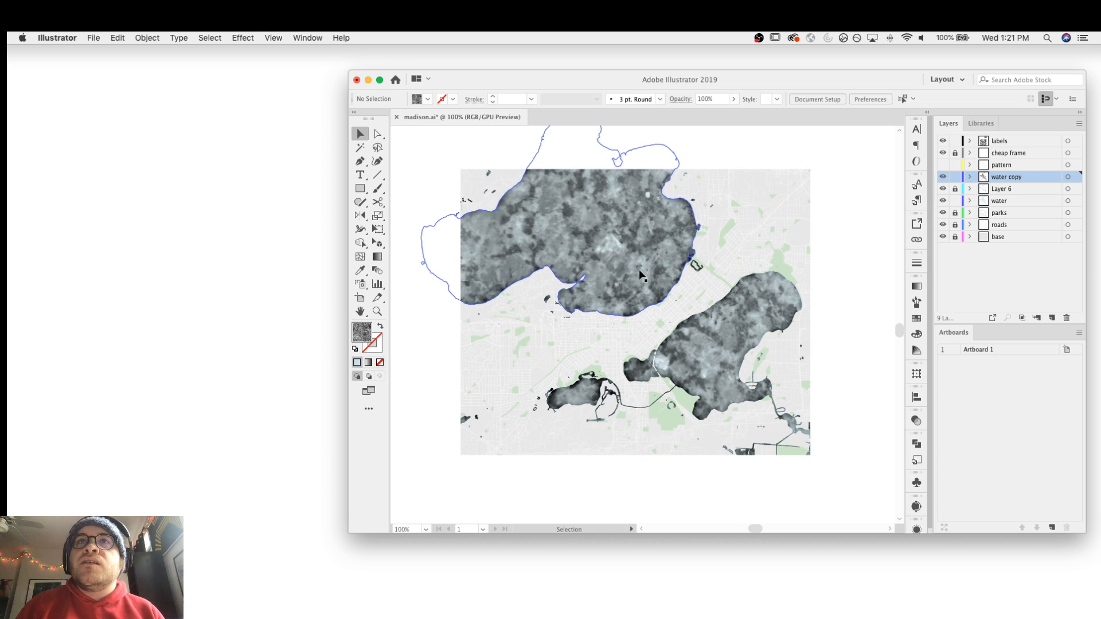
{"action": "left_click", "coordinate": [708, 99]}
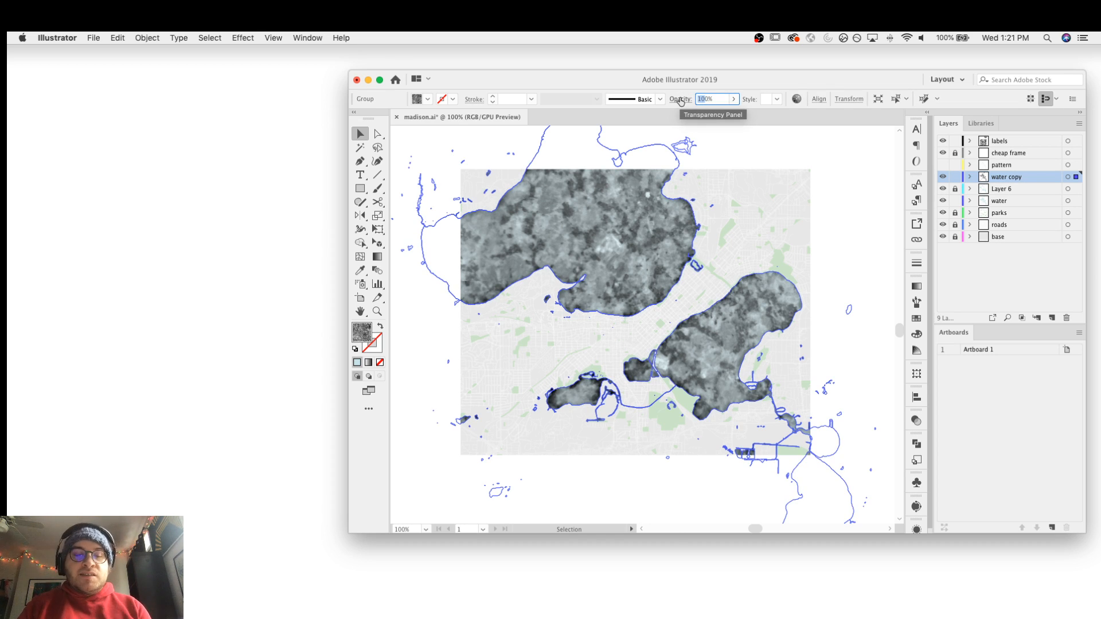
{"action": "type", "text": "20"}
{"action": "key", "text": "Return"}
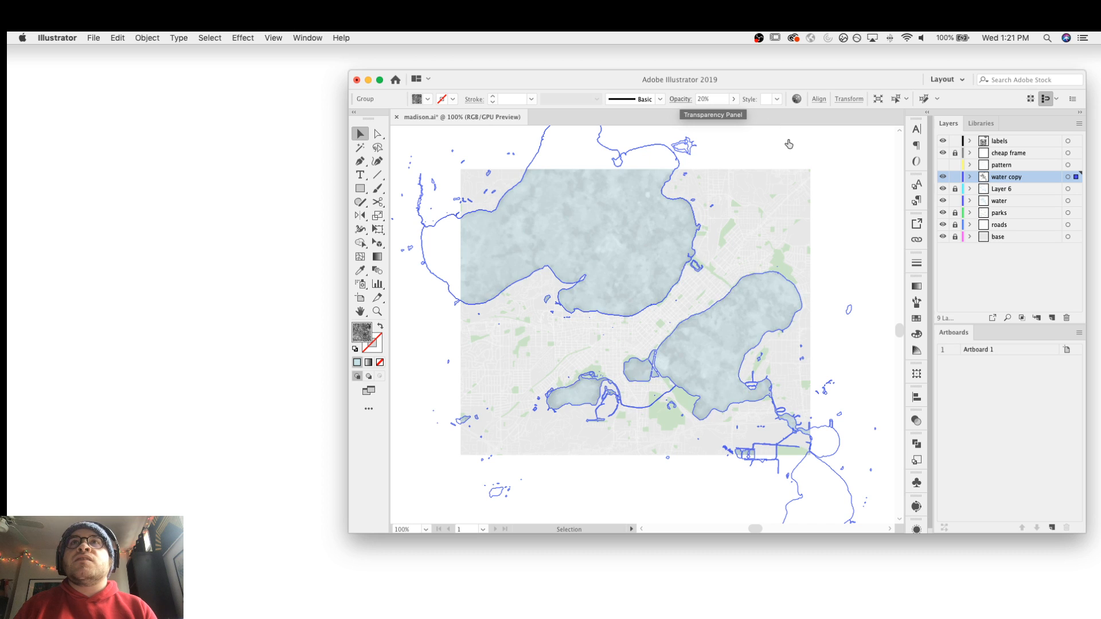
{"action": "left_click", "coordinate": [789, 144]}
Start scaling the water copy group with preview on, limiting the transformation to patterns and leaving the objects out
{"action": "key", "text": "z"}
{"action": "left_click", "coordinate": [661, 312]}
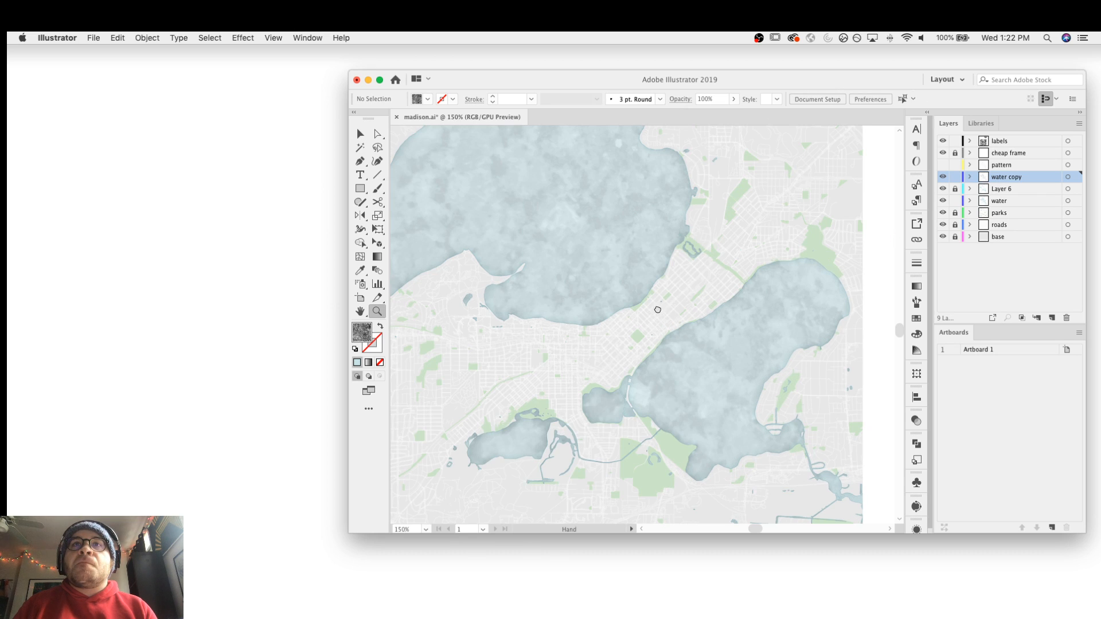
{"action": "left_click_drag", "start_coordinate": [657, 310], "coordinate": [683, 295]}
{"action": "key", "text": "v"}
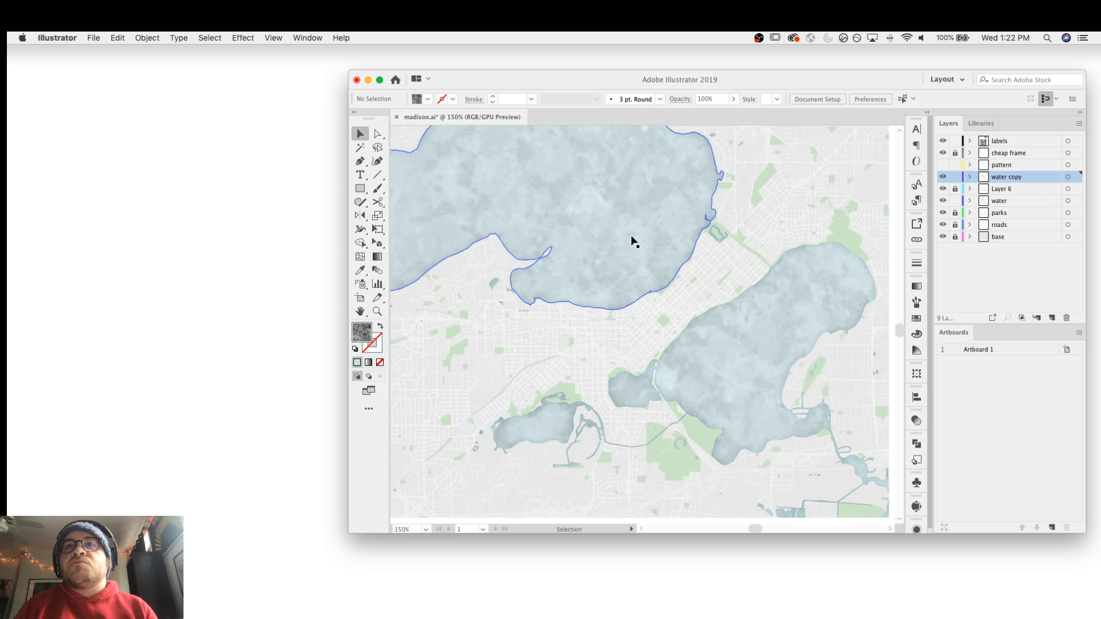
{"action": "left_click", "coordinate": [641, 263]}
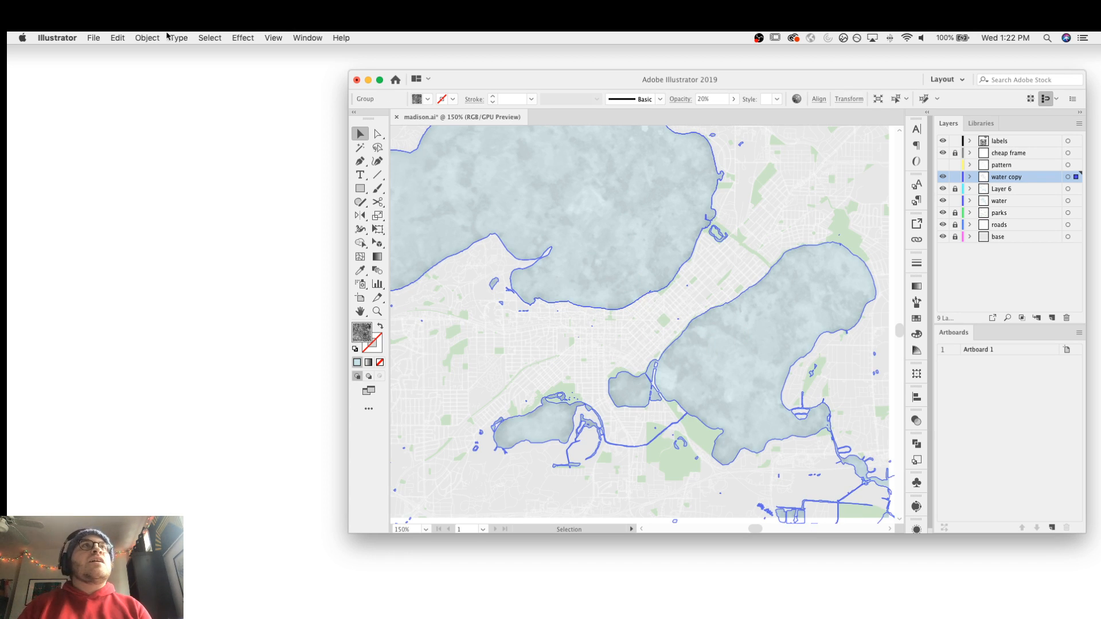
{"action": "left_click", "coordinate": [147, 38]}
{"action": "mouse_move", "coordinate": [156, 52]}
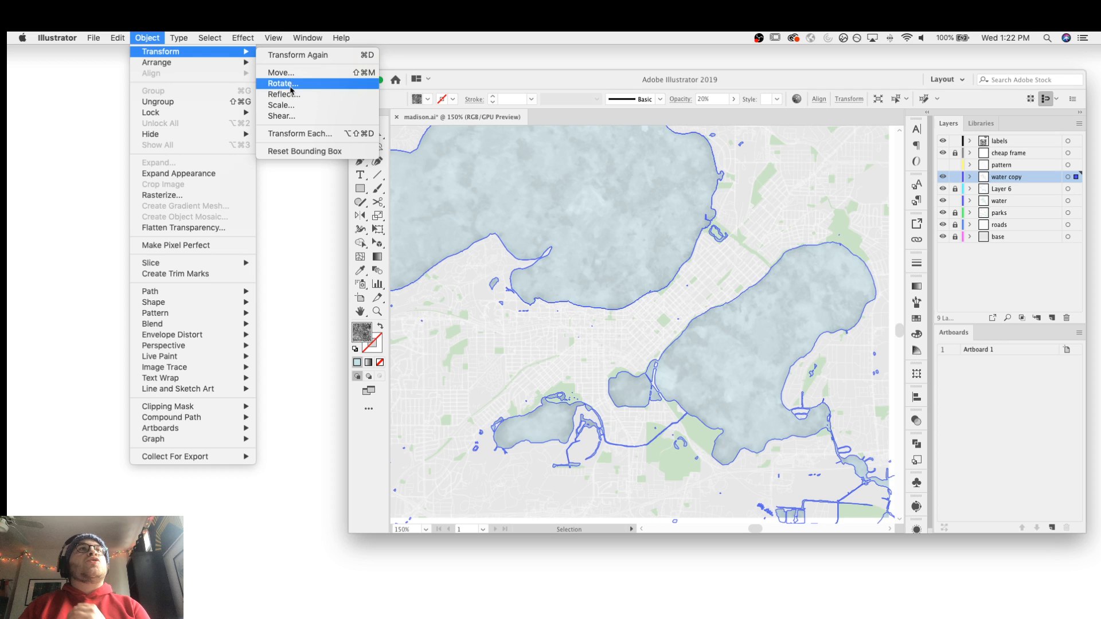
{"action": "left_click", "coordinate": [282, 105]}
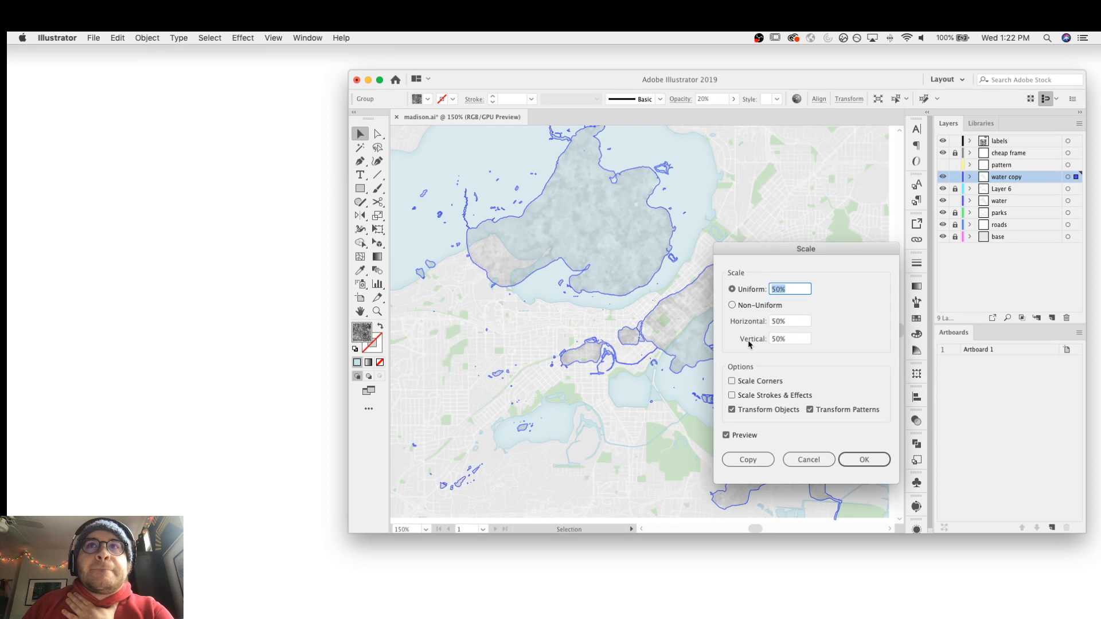
{"action": "left_click_drag", "start_coordinate": [783, 257], "coordinate": [293, 215]}
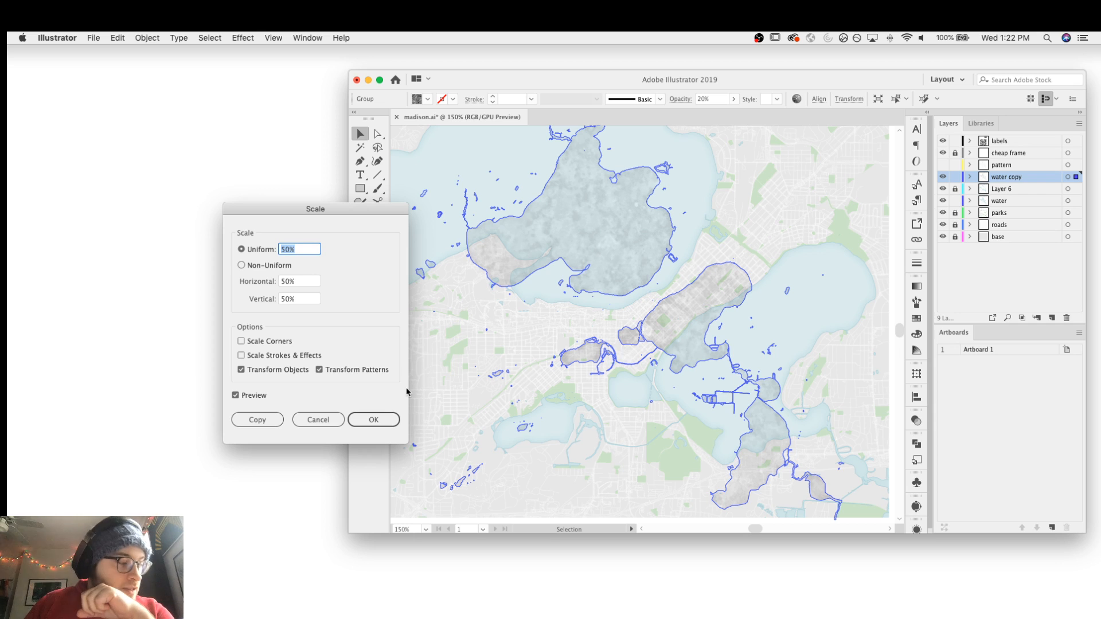
{"action": "left_click", "coordinate": [286, 368]}
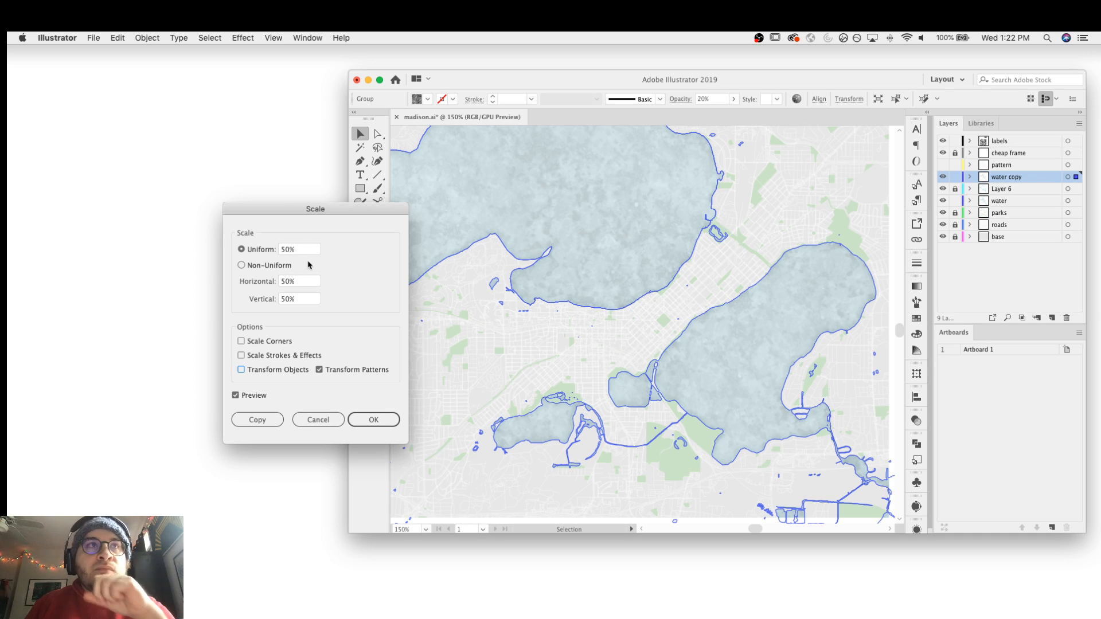
Try a uniform scale of 20% for the granite pattern and preview it on the lakes
{"action": "left_click", "coordinate": [287, 251]}
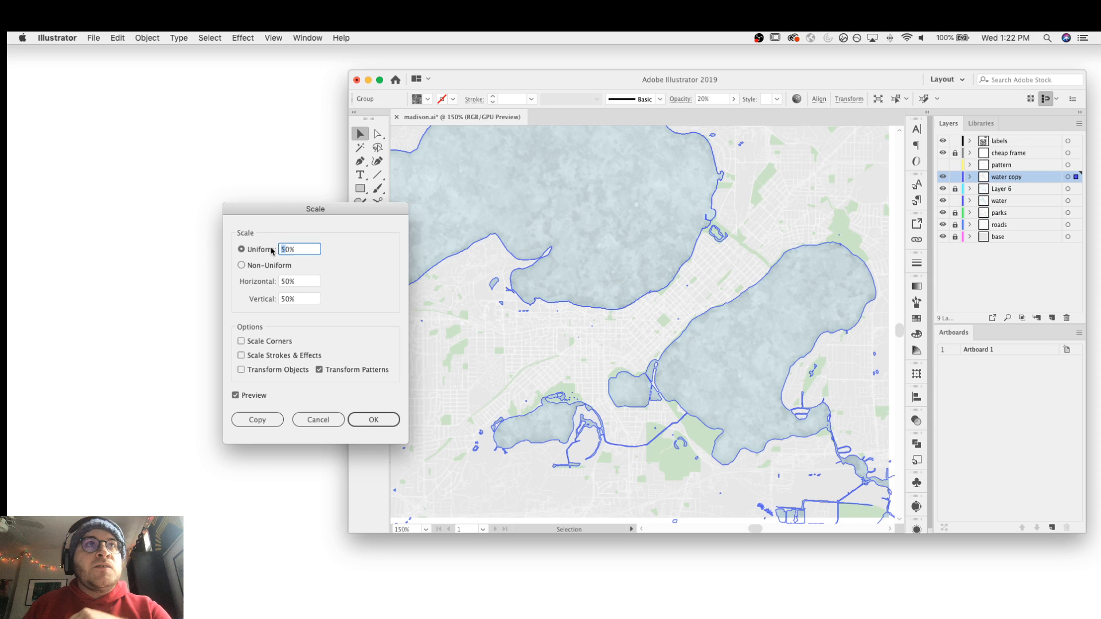
{"action": "type", "text": "2"}
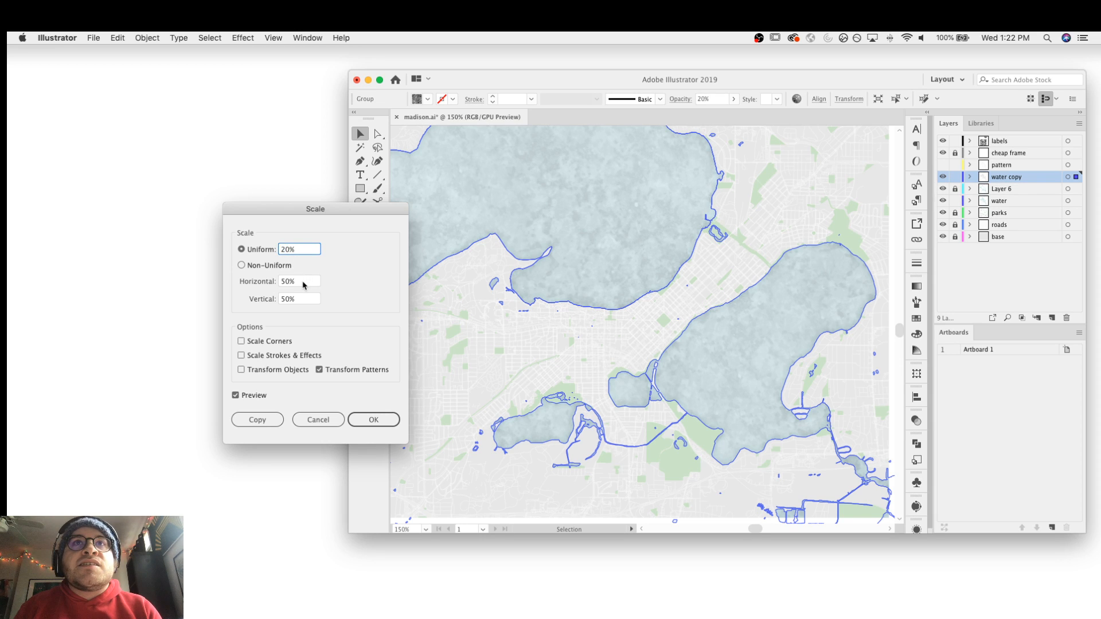
{"action": "left_click", "coordinate": [303, 284]}
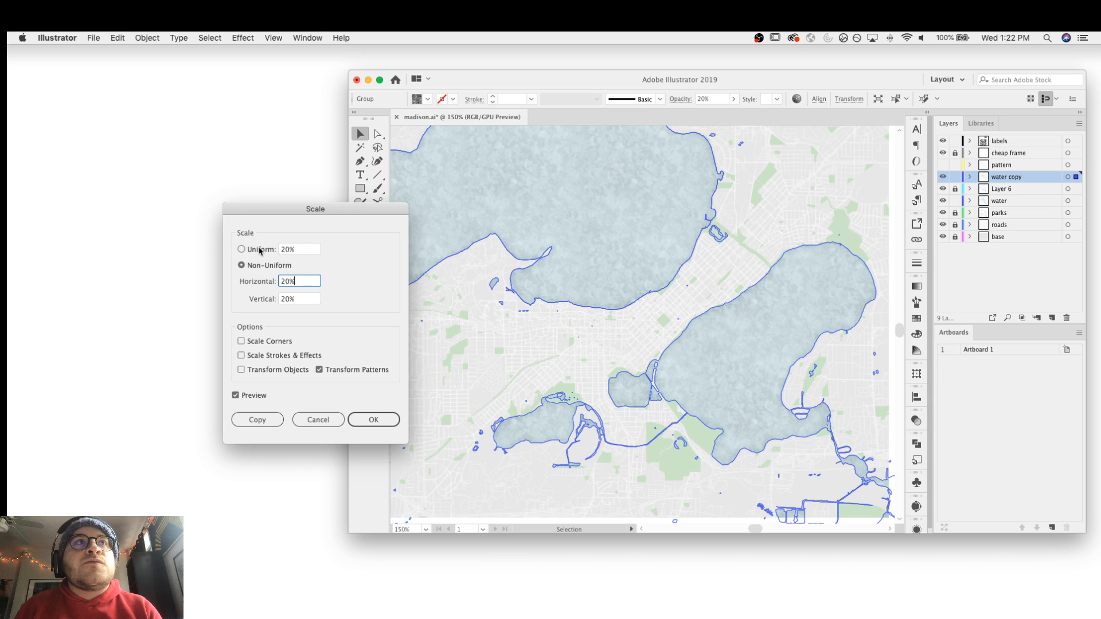
{"action": "left_click", "coordinate": [250, 252]}
Scale the granite pattern uniformly to 10%, apply the scaling and deselect the water shapes
{"action": "left_click", "coordinate": [283, 250]}
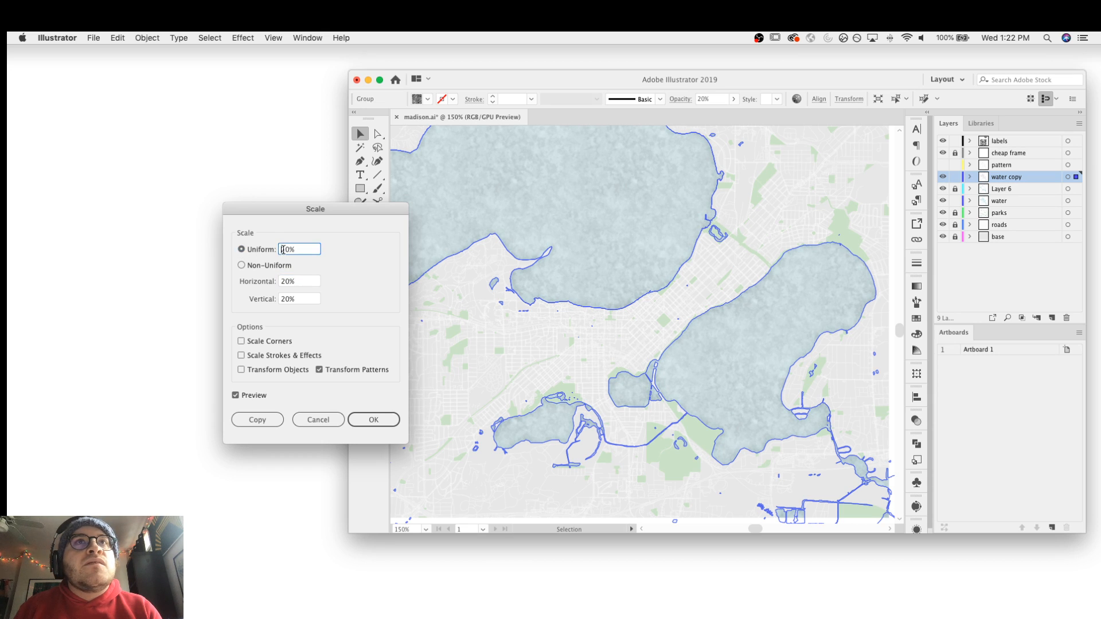
{"action": "key", "text": "Delete"}
{"action": "type", "text": "1"}
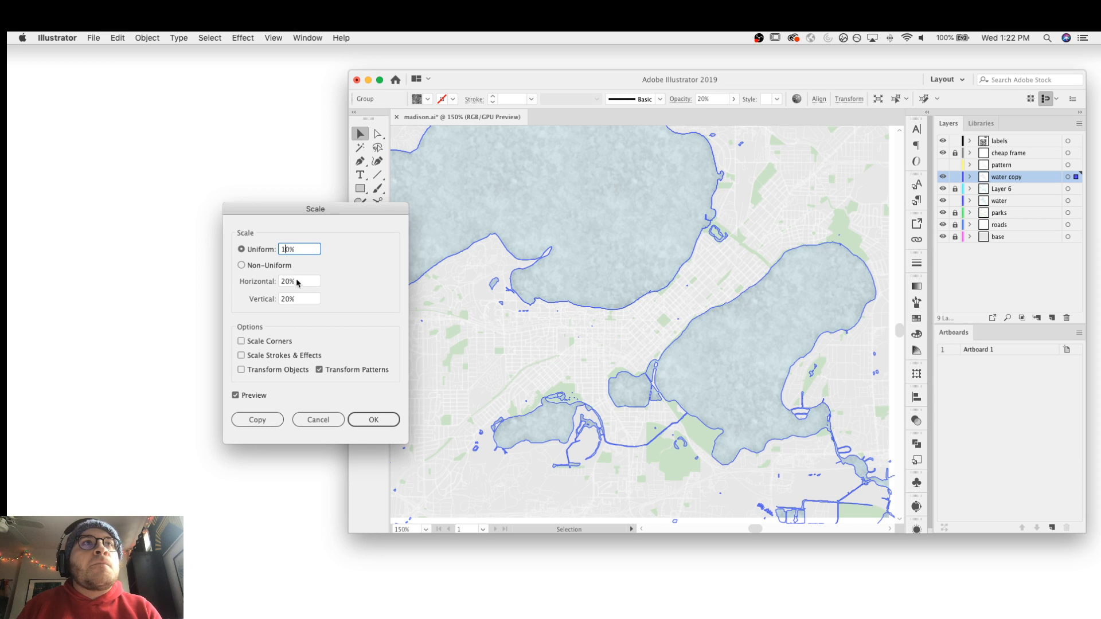
{"action": "key", "text": "Tab"}
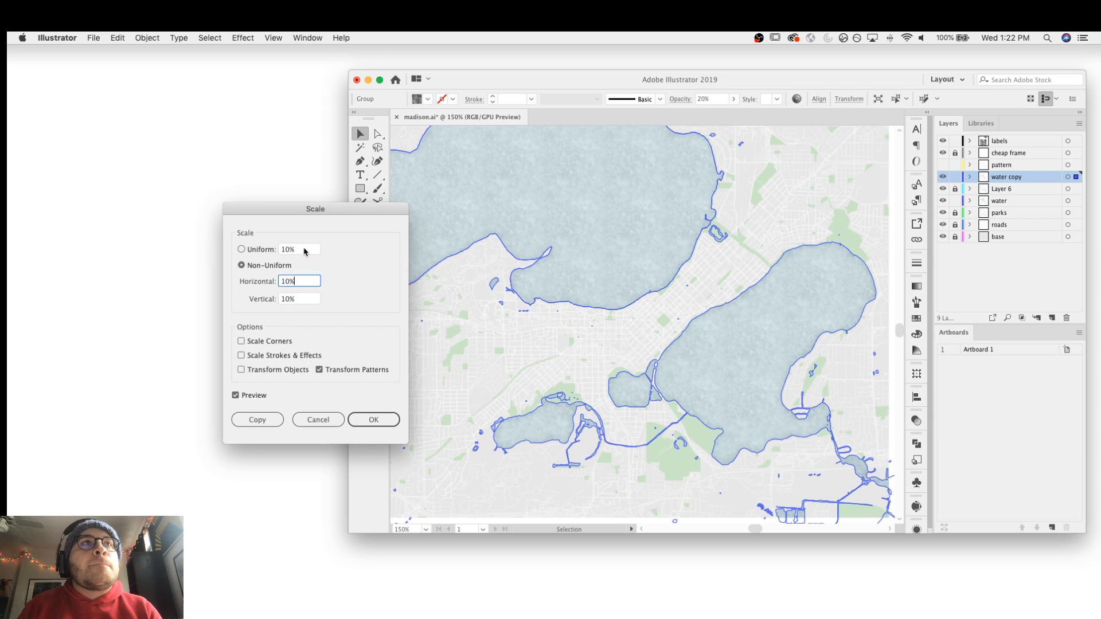
{"action": "left_click", "coordinate": [242, 249]}
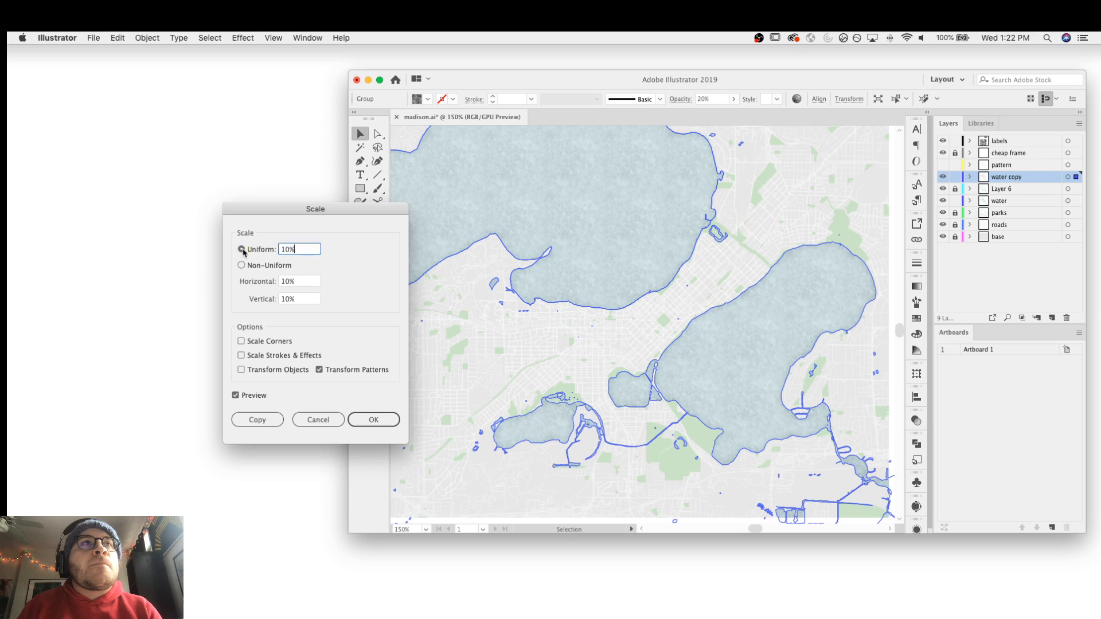
{"action": "left_click", "coordinate": [372, 423]}
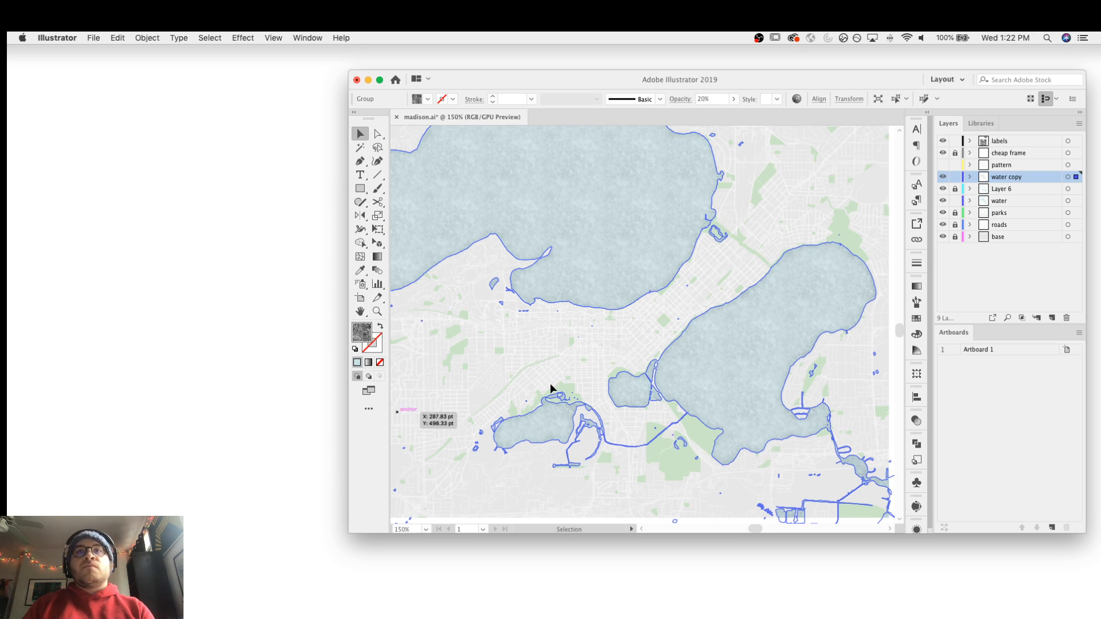
{"action": "left_click", "coordinate": [613, 361]}
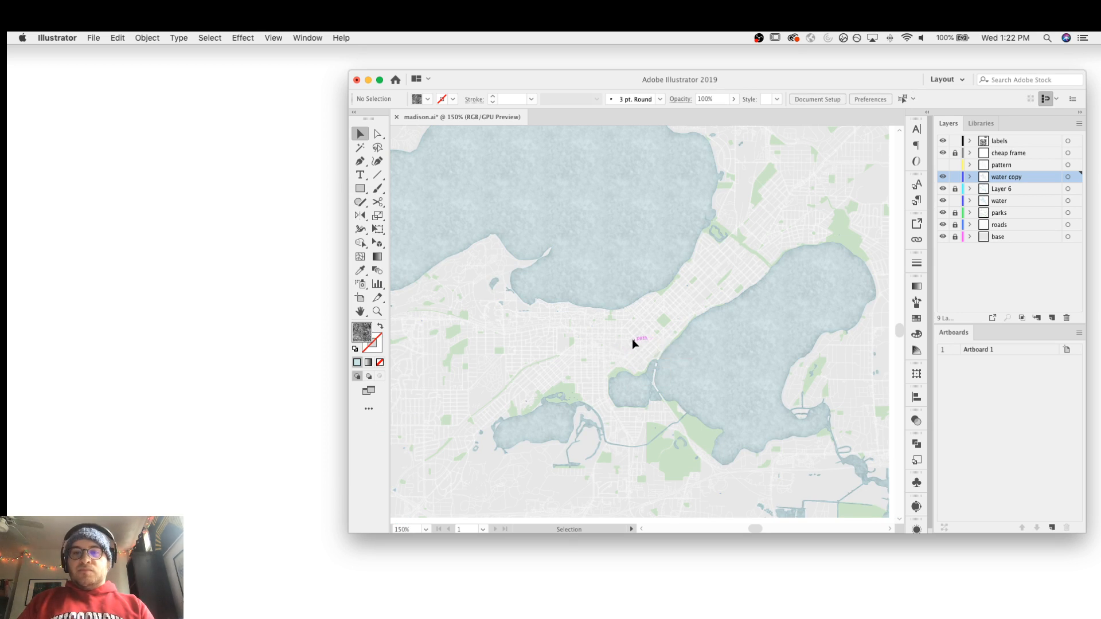
Lower the opacity of the granite-filled water group further so the texture looks subtler, and deselect it
{"action": "left_click", "coordinate": [701, 221]}
{"action": "key", "text": "space"}
{"action": "left_click_drag", "start_coordinate": [711, 266], "coordinate": [712, 257]}
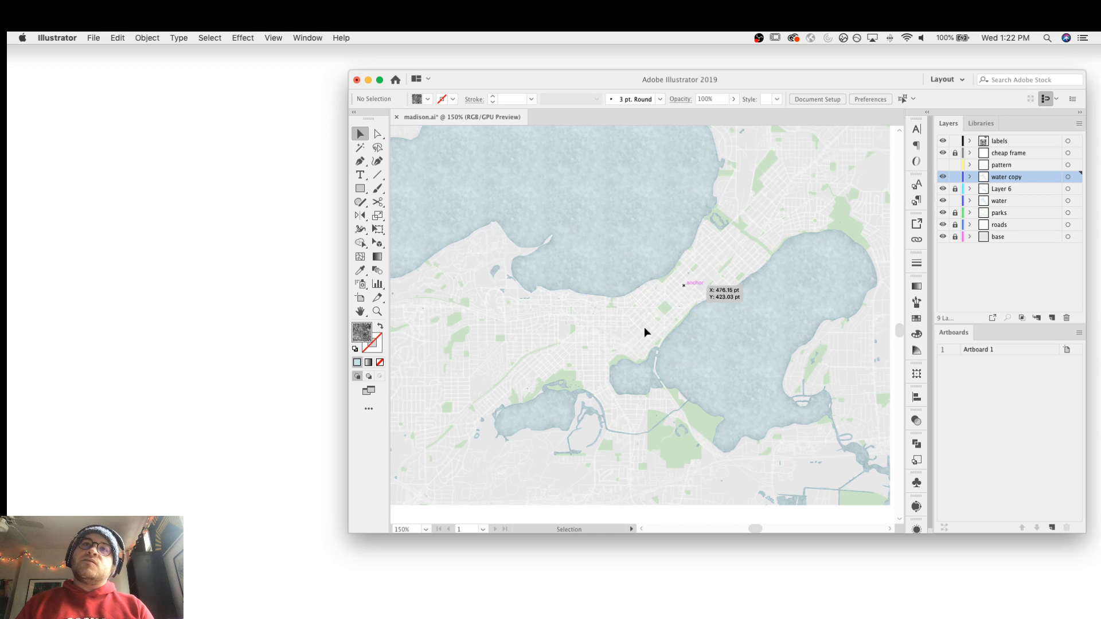
{"action": "key", "text": "space"}
{"action": "left_click_drag", "start_coordinate": [593, 370], "coordinate": [586, 403]}
{"action": "left_click", "coordinate": [598, 242]}
{"action": "left_click", "coordinate": [700, 99]}
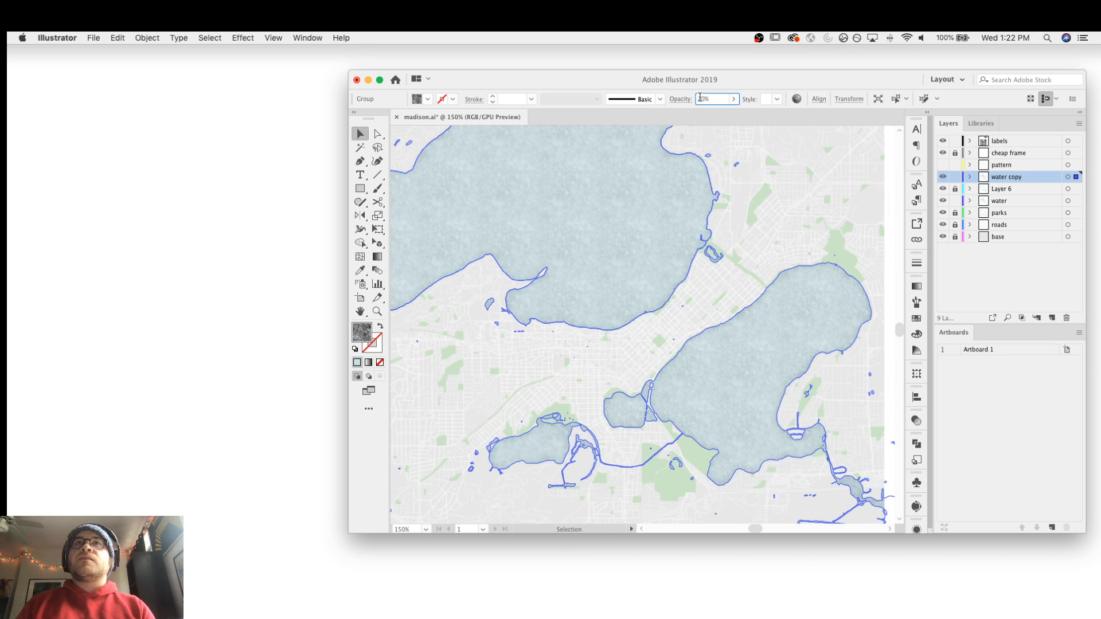
{"action": "left_click", "coordinate": [818, 213]}
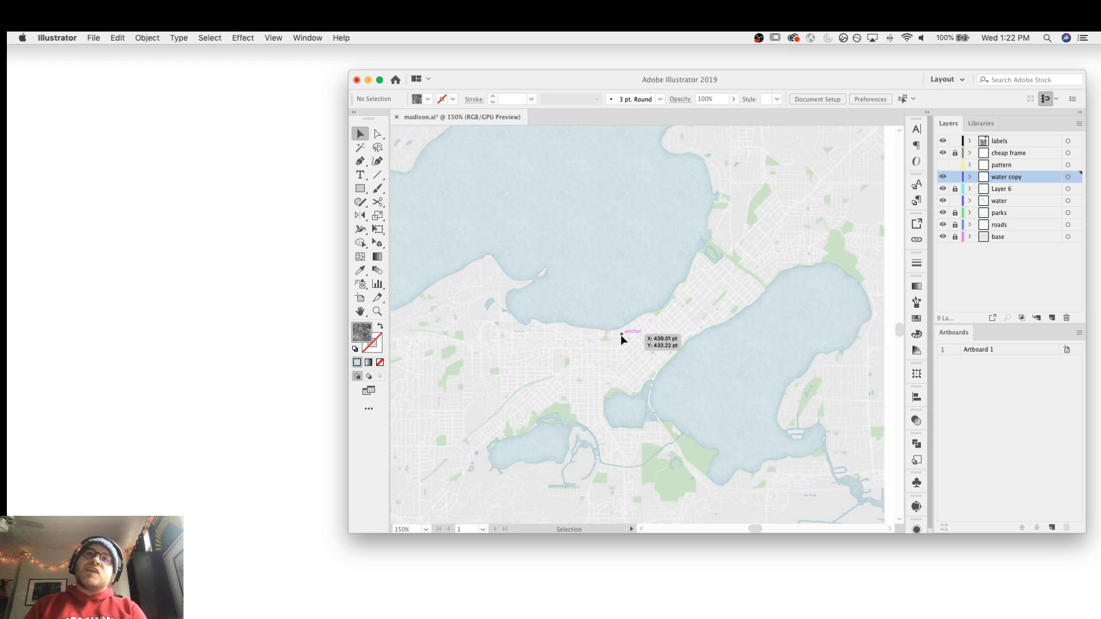
Draw a square with the Rectangle tool in the empty area beside the map, on the water copy layer
{"action": "left_click", "coordinate": [653, 356], "text": "super"}
{"action": "left_click_drag", "start_coordinate": [663, 319], "coordinate": [654, 359]}
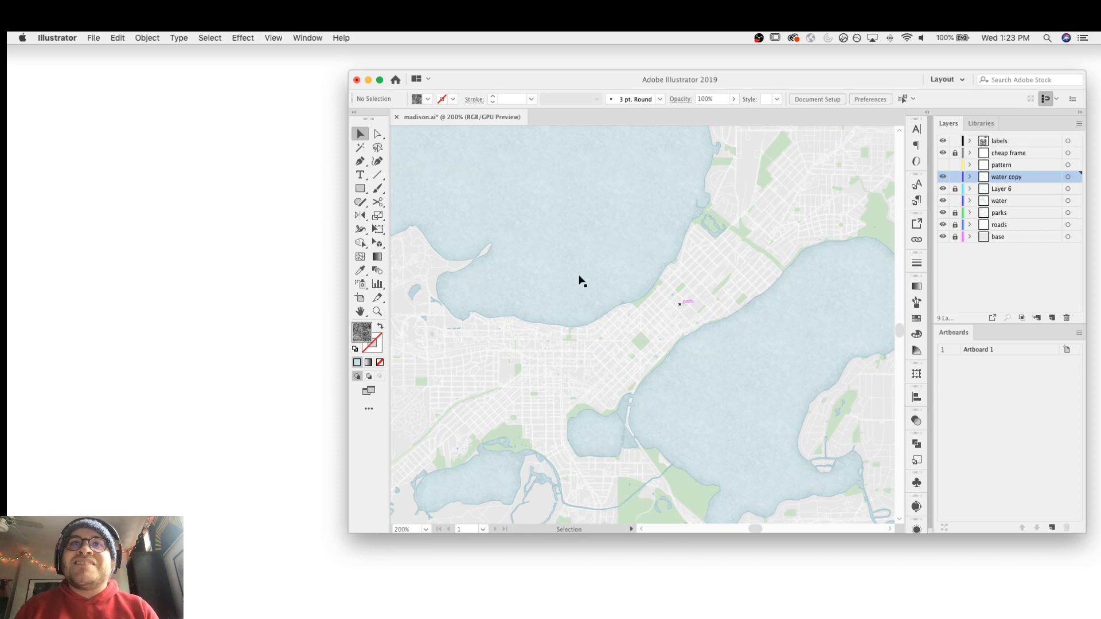
{"action": "key", "text": "z"}
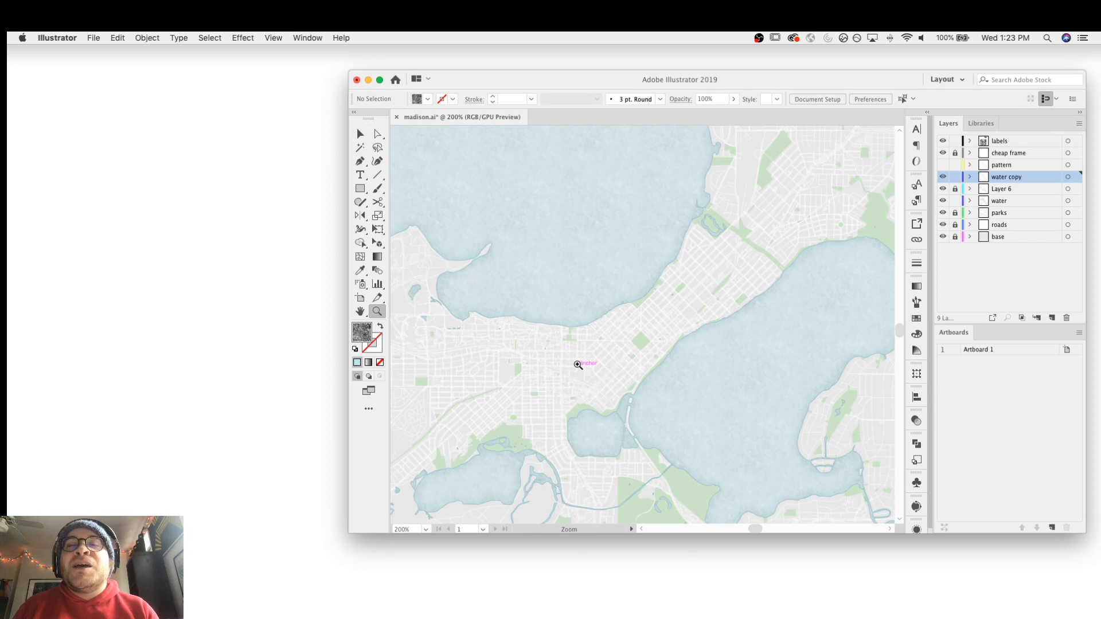
{"action": "left_click", "coordinate": [578, 366], "text": "alt"}
{"action": "left_click_drag", "start_coordinate": [593, 339], "coordinate": [544, 366]}
{"action": "key", "text": "v"}
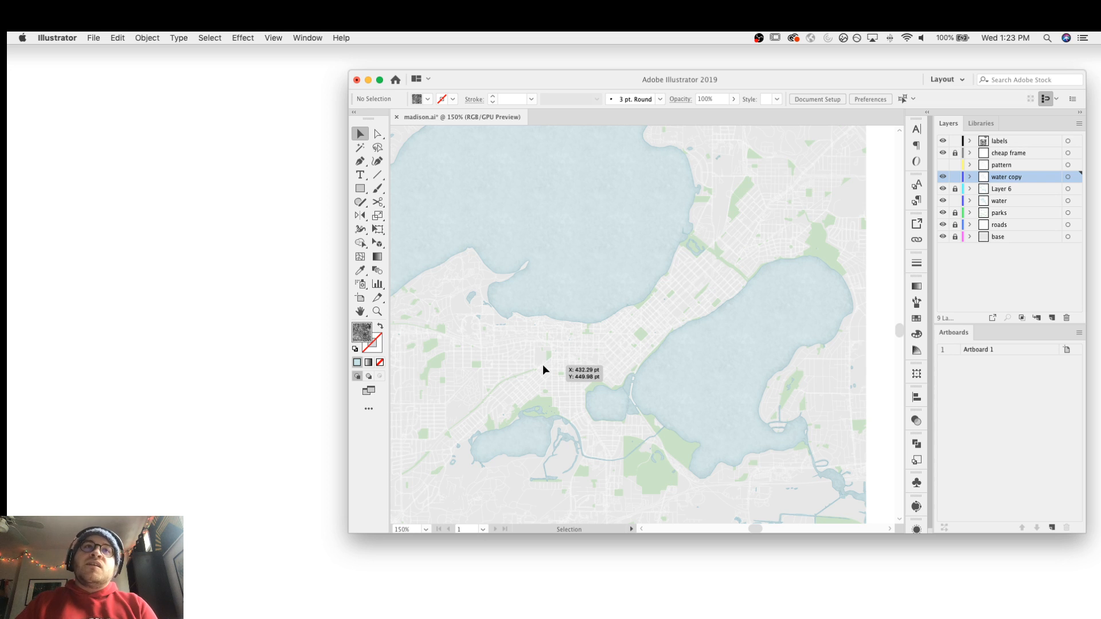
{"action": "key", "text": "space"}
{"action": "left_click_drag", "start_coordinate": [654, 311], "coordinate": [437, 346]}
{"action": "left_click_drag", "start_coordinate": [537, 357], "coordinate": [401, 404]}
{"action": "key", "text": "m"}
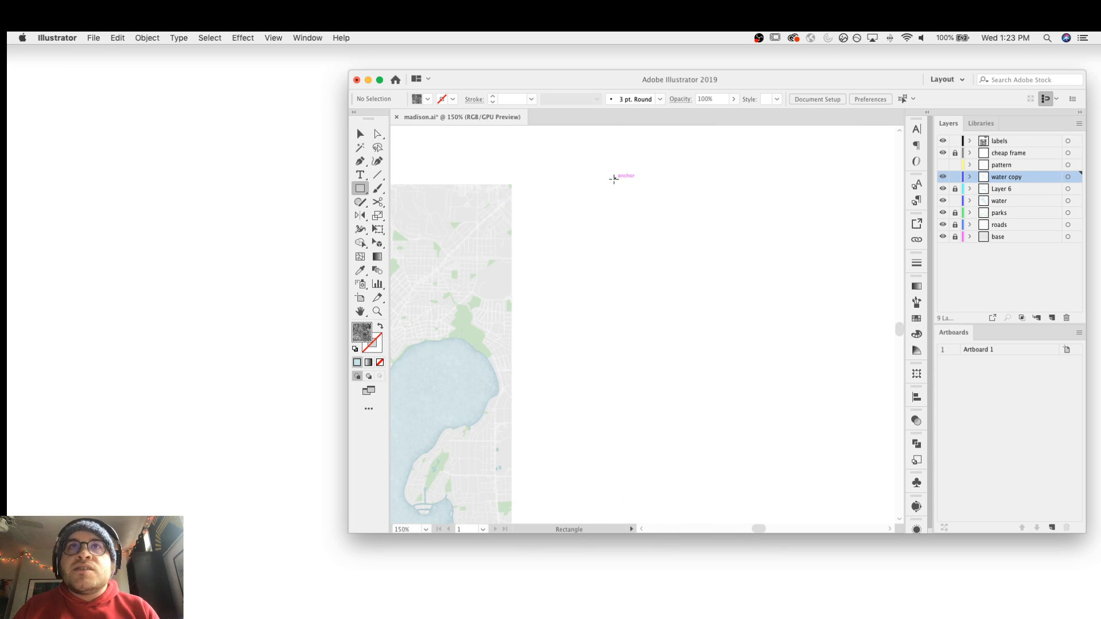
{"action": "left_click_drag", "start_coordinate": [612, 178], "coordinate": [724, 289]}
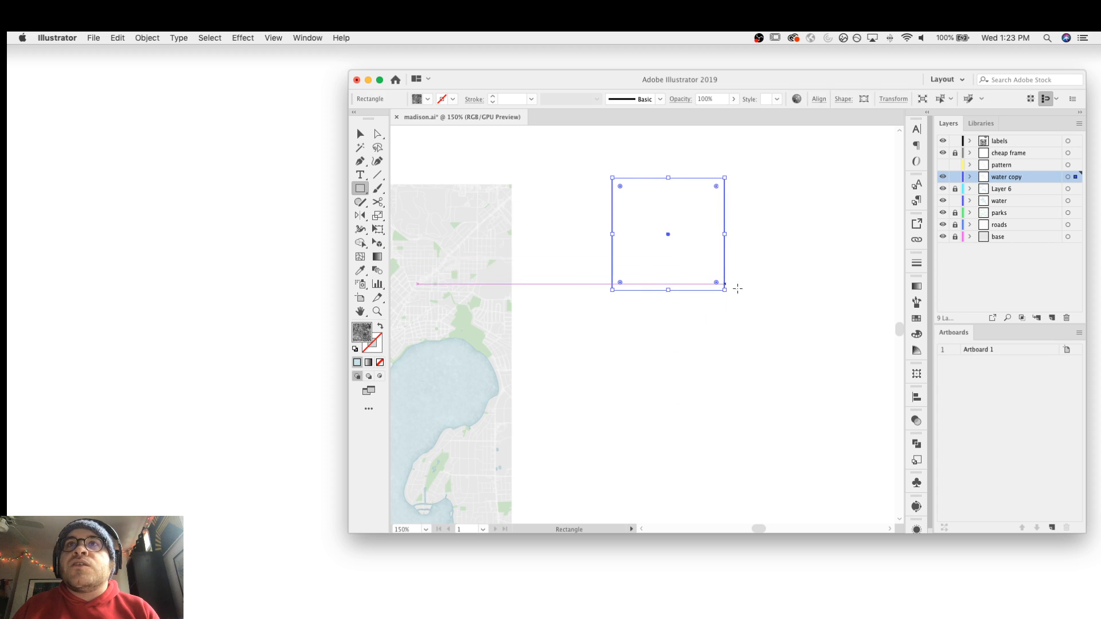
{"action": "key", "text": "v"}
Open the Basic Graphics_Lines pattern swatch library and place it just below the square
{"action": "left_click", "coordinate": [916, 318]}
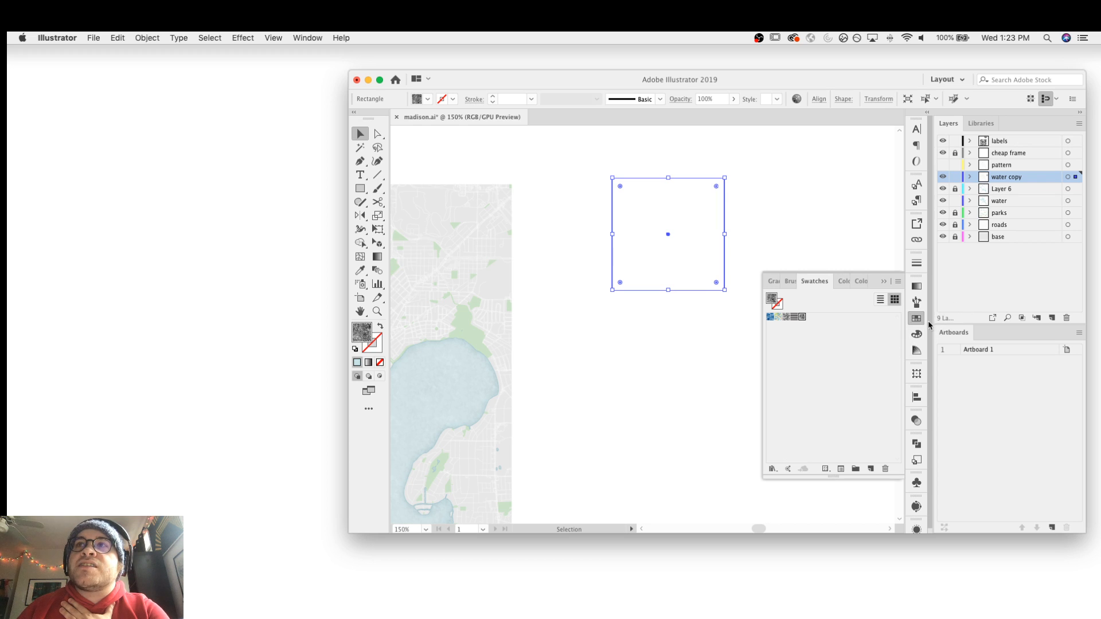
{"action": "left_click", "coordinate": [923, 321]}
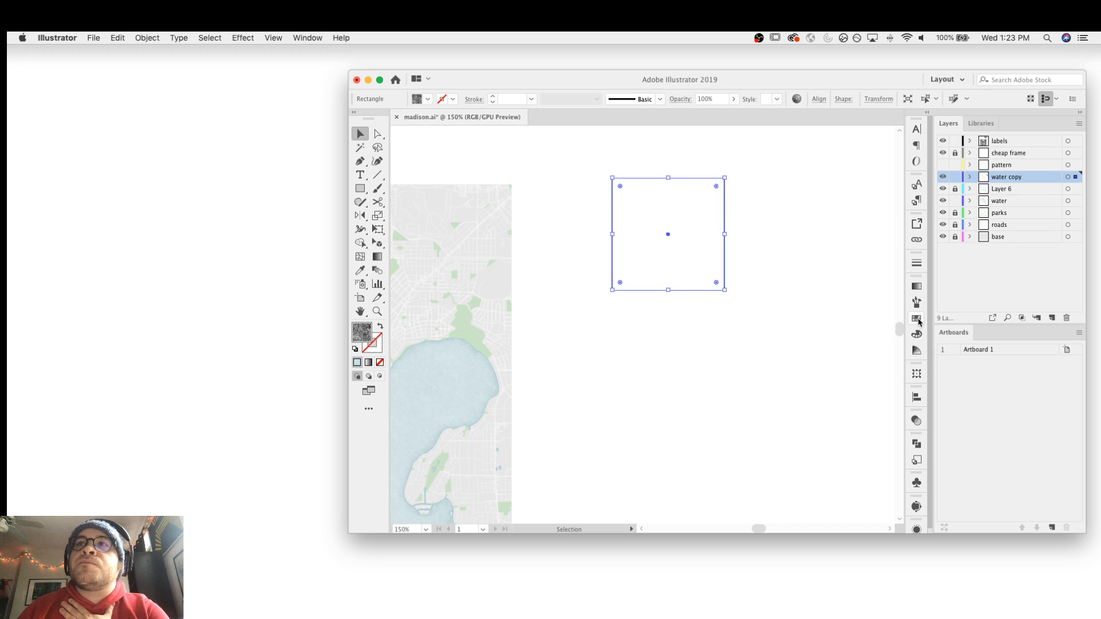
{"action": "left_click", "coordinate": [917, 319]}
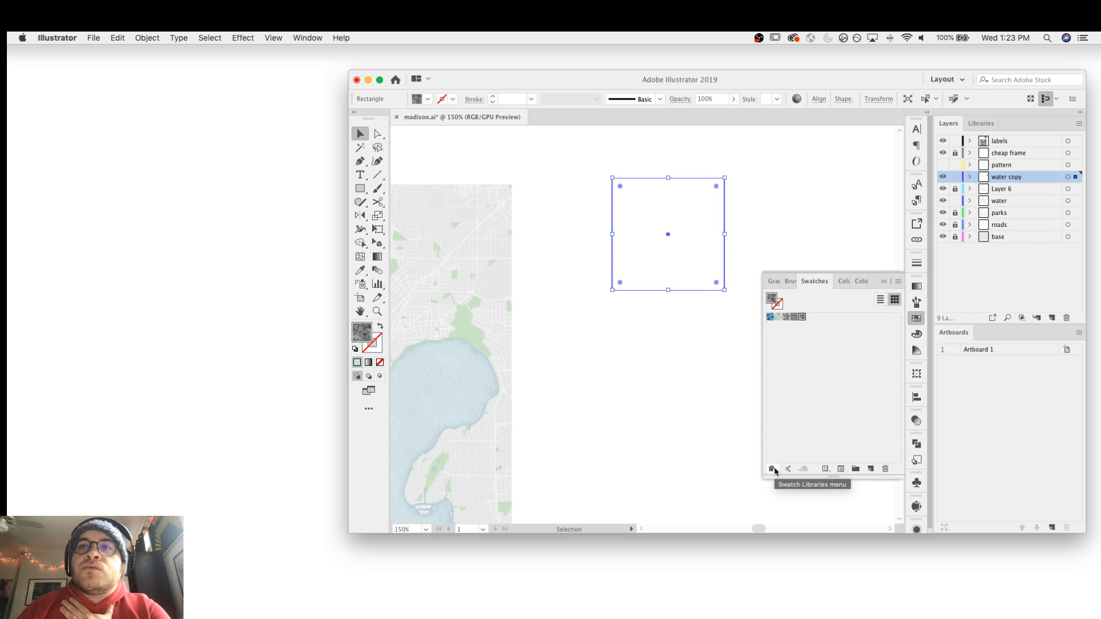
{"action": "left_click", "coordinate": [773, 469]}
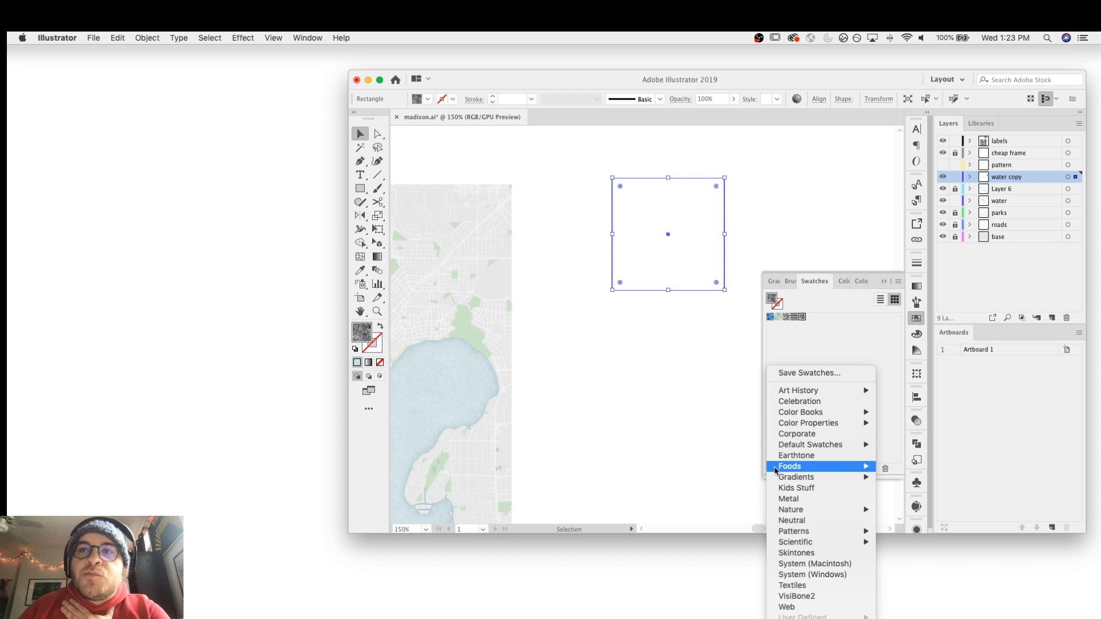
{"action": "mouse_move", "coordinate": [814, 531]}
{"action": "mouse_move", "coordinate": [918, 531]}
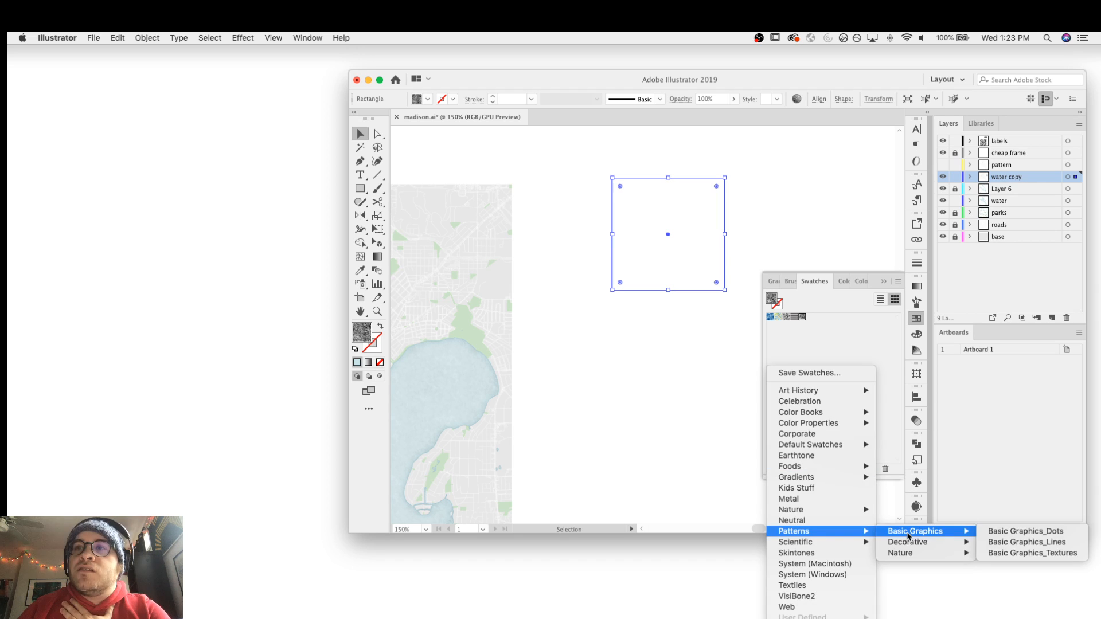
{"action": "left_click", "coordinate": [1002, 543]}
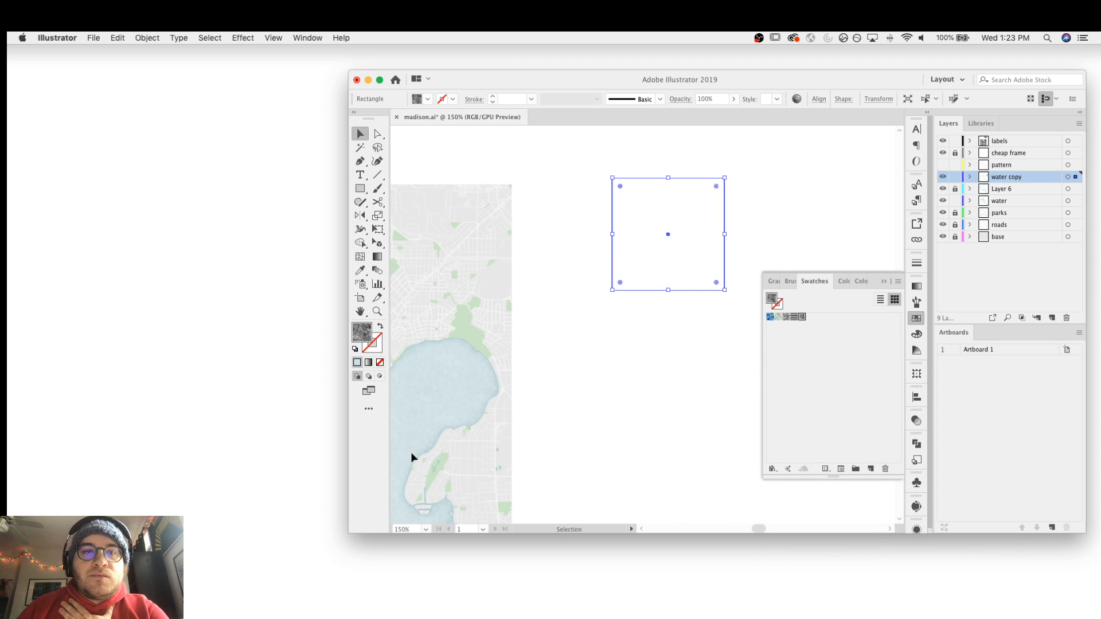
{"action": "left_click_drag", "start_coordinate": [527, 503], "coordinate": [716, 331]}
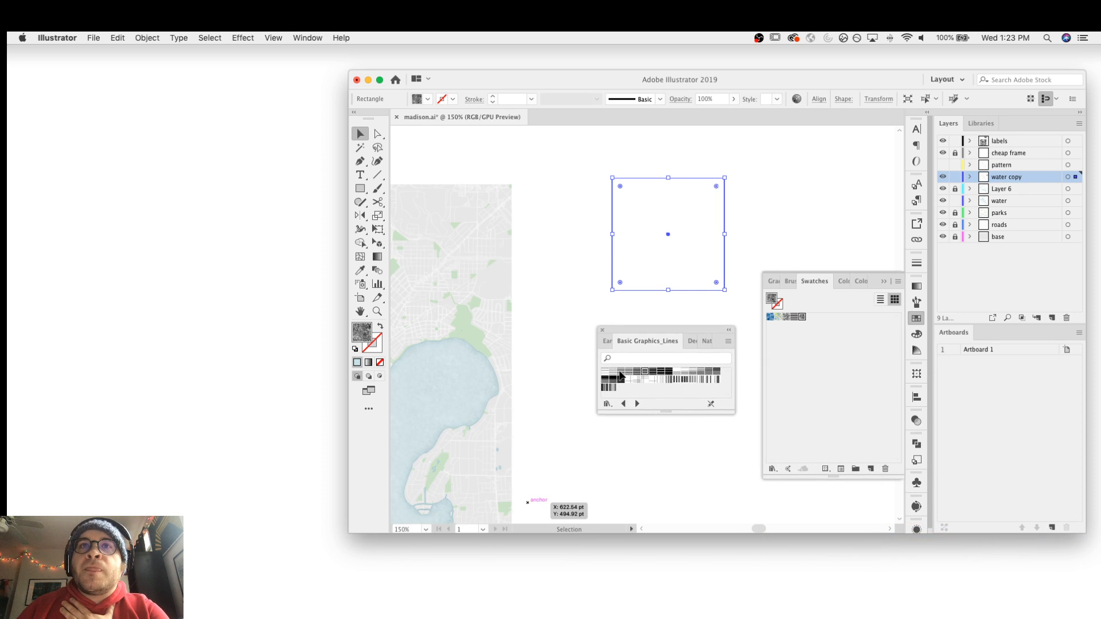
Try several line patterns, including 10 lpi 60%, as the square's fill and deselect it
{"action": "left_click", "coordinate": [629, 372]}
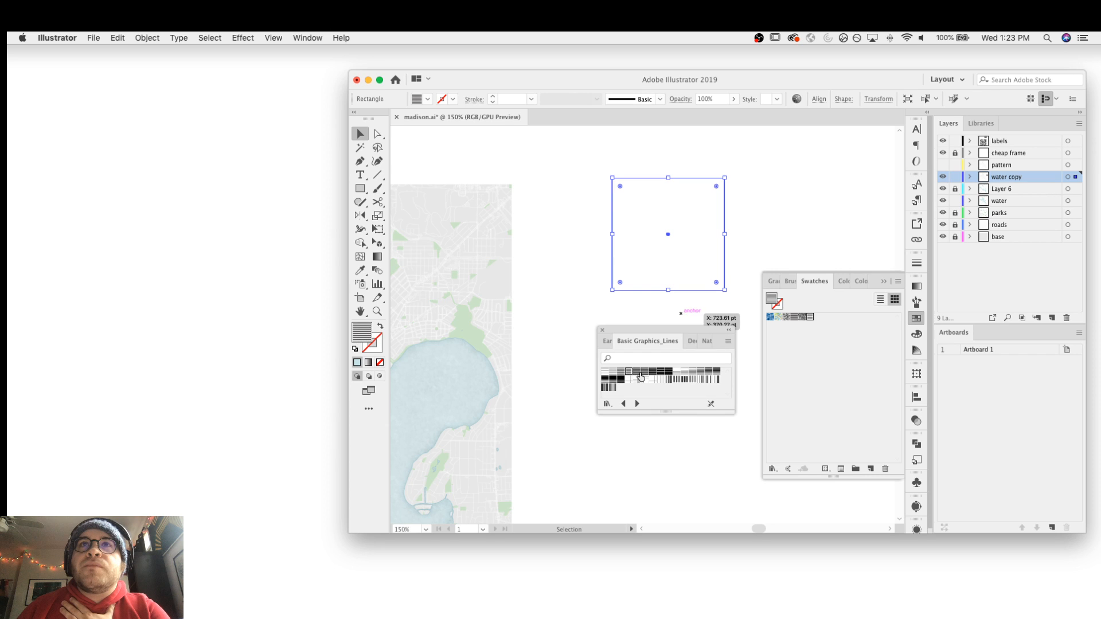
{"action": "left_click", "coordinate": [645, 372]}
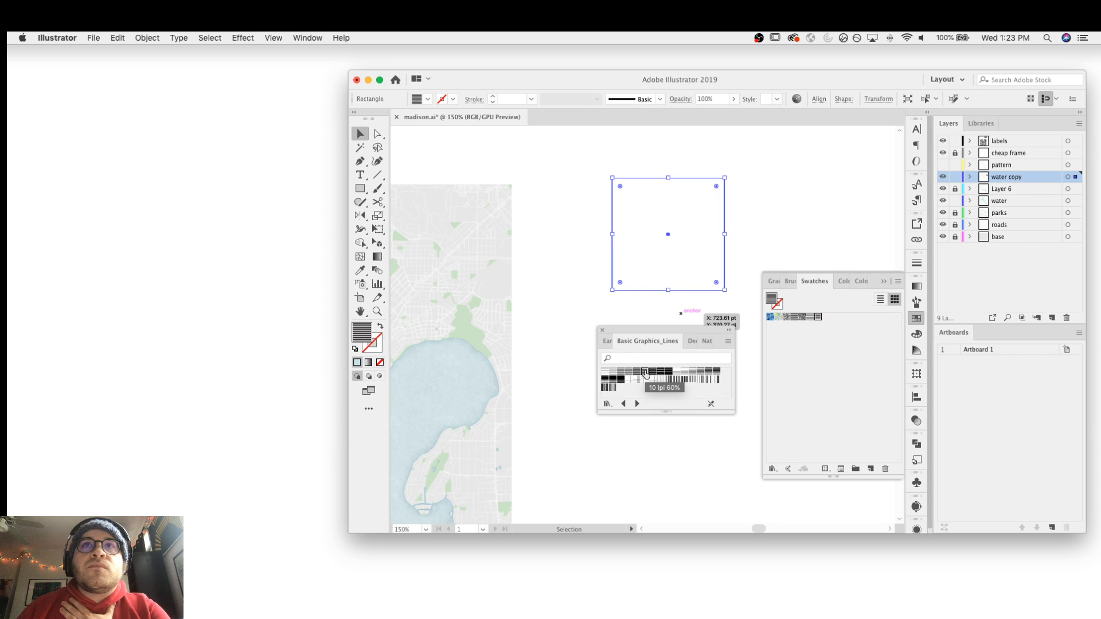
{"action": "left_click", "coordinate": [651, 373]}
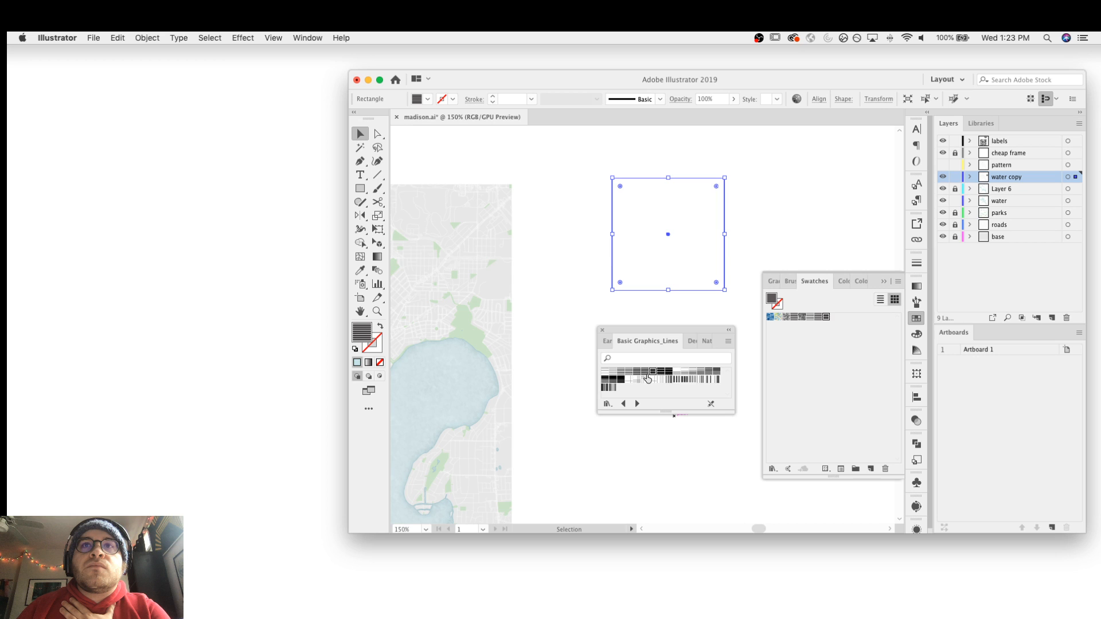
{"action": "left_click", "coordinate": [809, 317]}
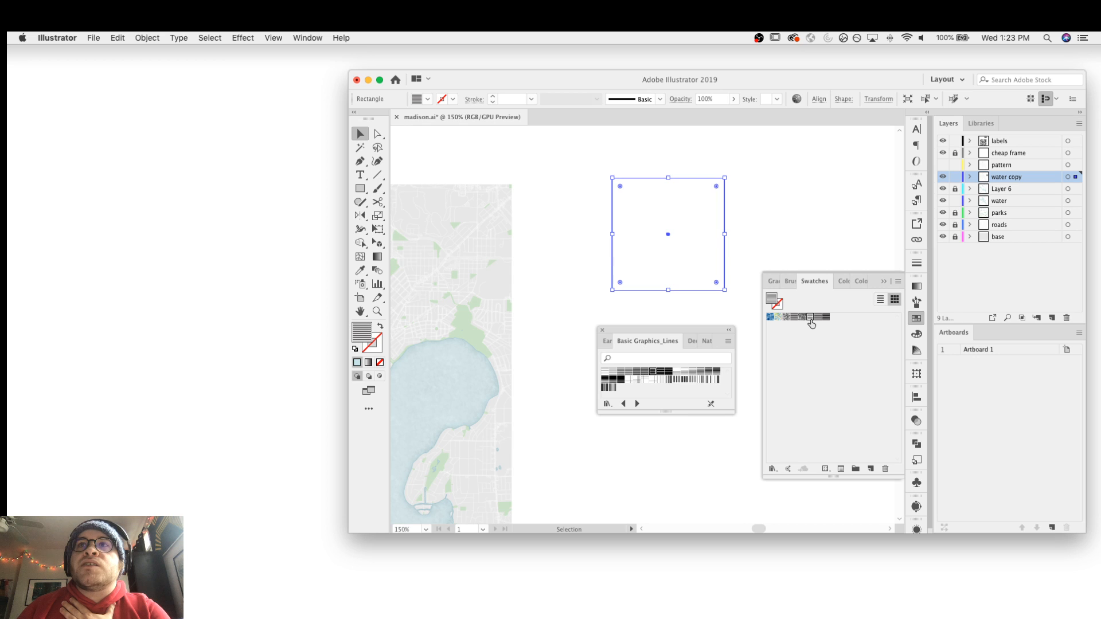
{"action": "left_click", "coordinate": [529, 286]}
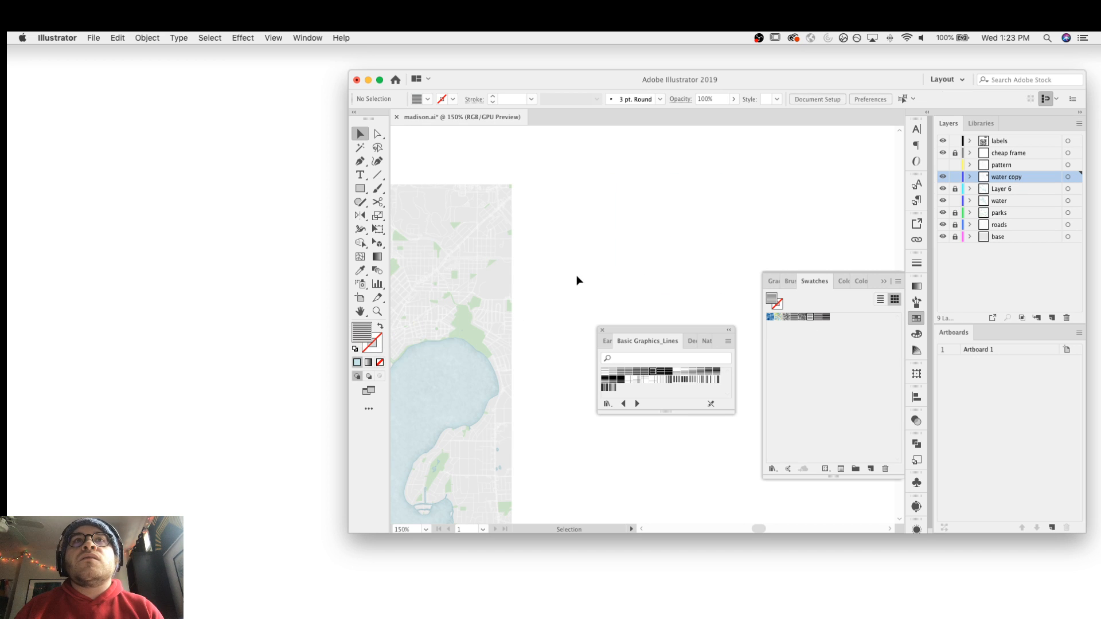
Transfer the square from the water copy layer to a new layer above labels, pasting it in front and shifting it slightly down toward the map
{"action": "left_click", "coordinate": [642, 290]}
{"action": "left_click_drag", "start_coordinate": [642, 290], "coordinate": [498, 321]}
{"action": "key", "text": "super+z"}
{"action": "key", "text": "super+z"}
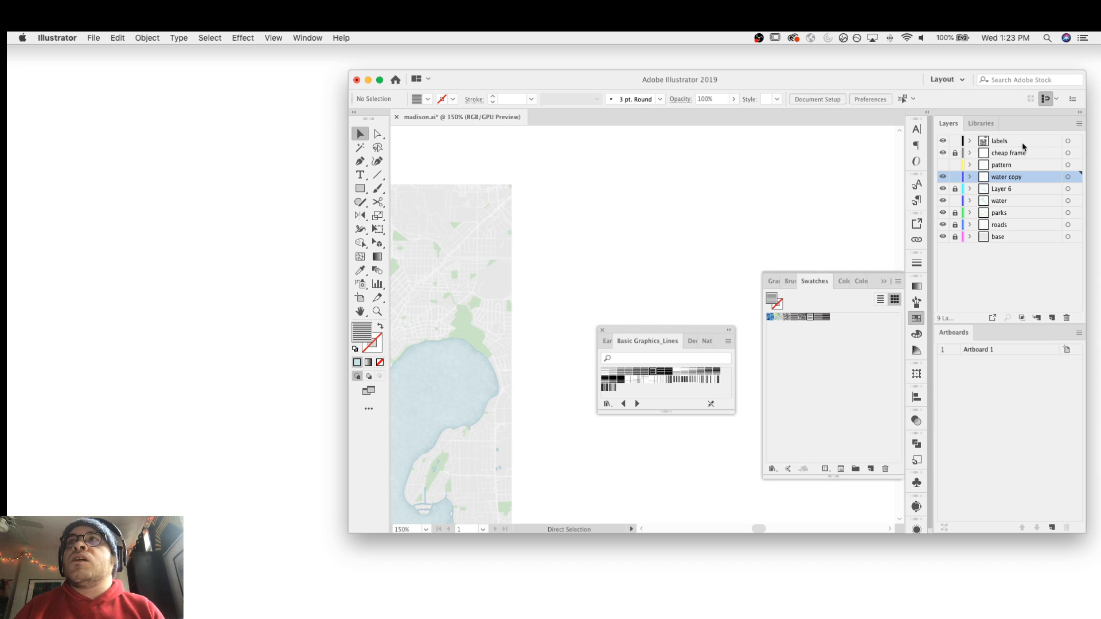
{"action": "left_click", "coordinate": [1025, 144]}
{"action": "left_click", "coordinate": [1052, 318]}
{"action": "key", "text": "super+f"}
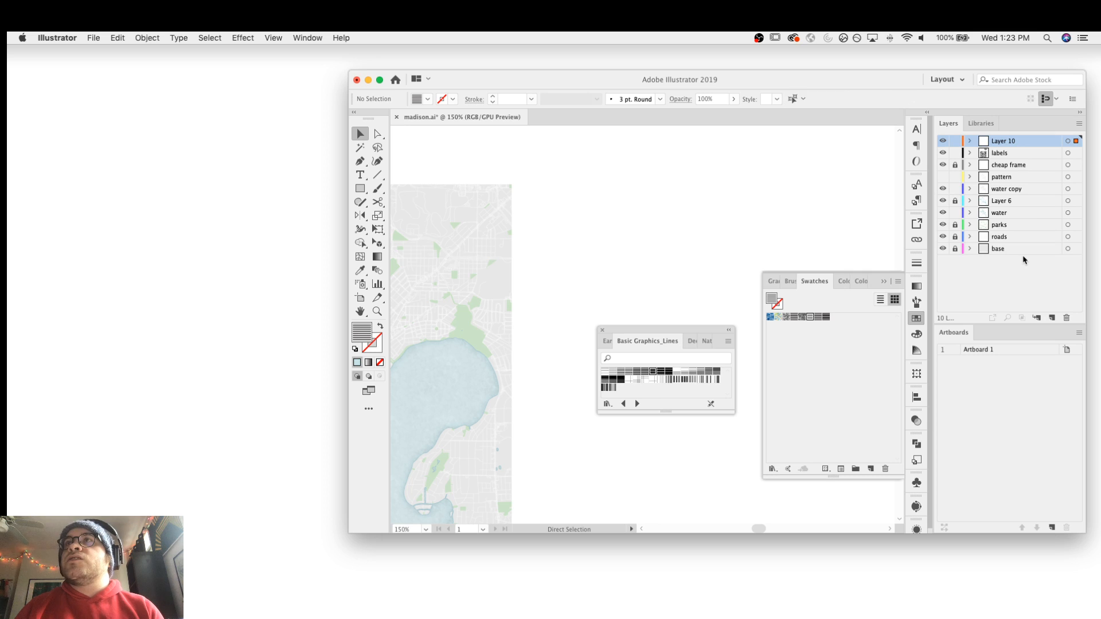
{"action": "left_click", "coordinate": [747, 206]}
{"action": "left_click", "coordinate": [653, 249]}
{"action": "left_click_drag", "start_coordinate": [708, 264], "coordinate": [688, 285]}
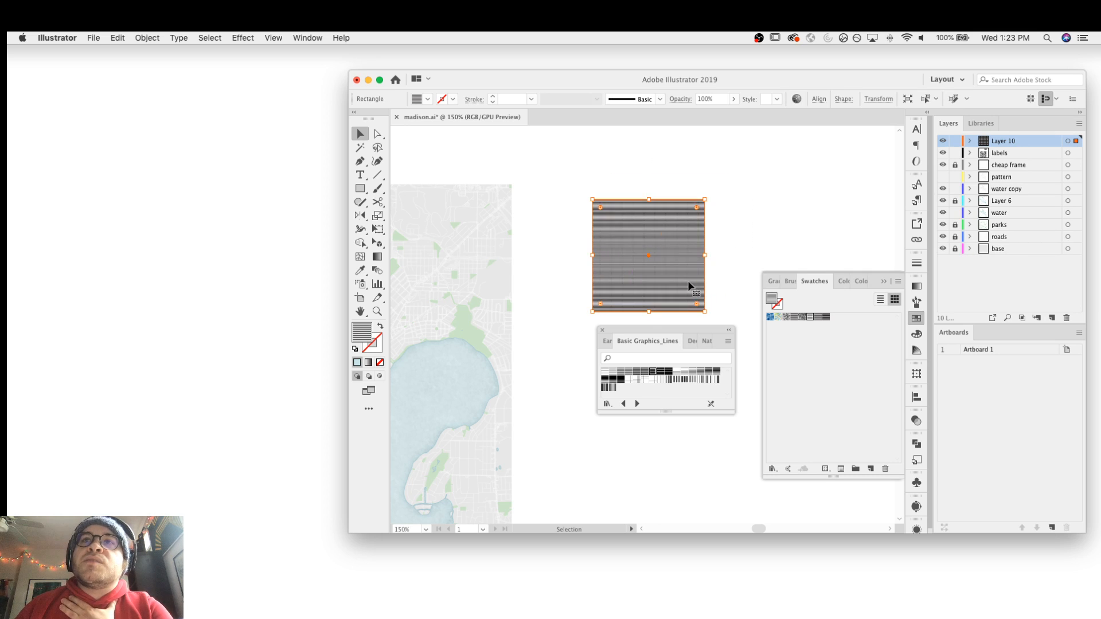
Try the lighter line patterns from the Basic Graphics_Lines library on the square and keep a light grey horizontal one as its fill
{"action": "left_click", "coordinate": [630, 372]}
{"action": "left_click", "coordinate": [613, 372]}
{"action": "left_click", "coordinate": [605, 372]}
{"action": "left_click", "coordinate": [614, 373]}
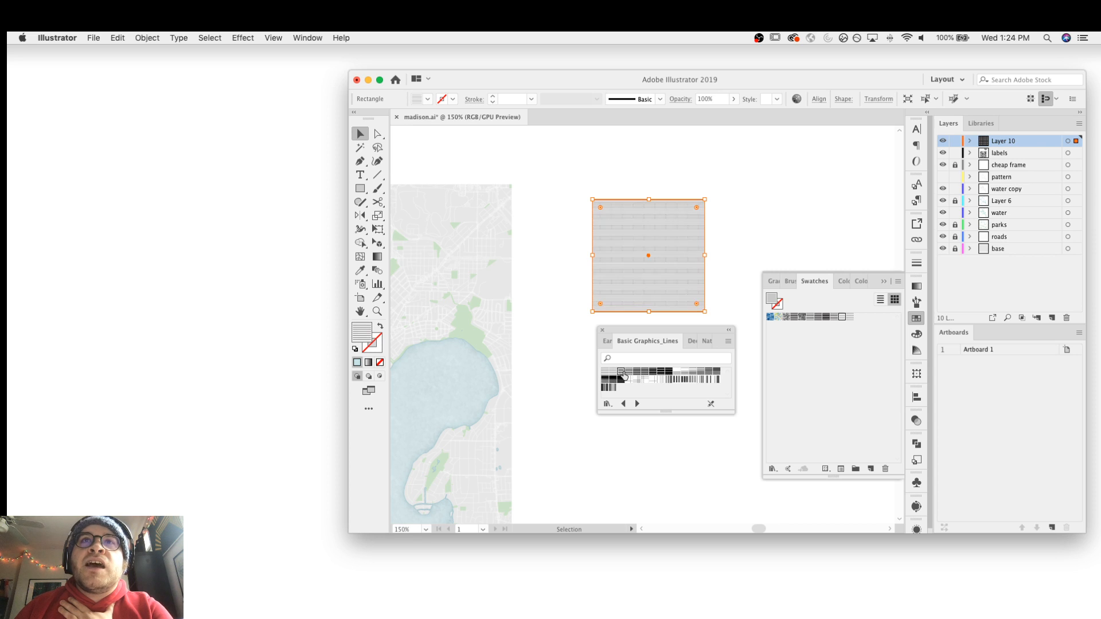
{"action": "left_click", "coordinate": [632, 373]}
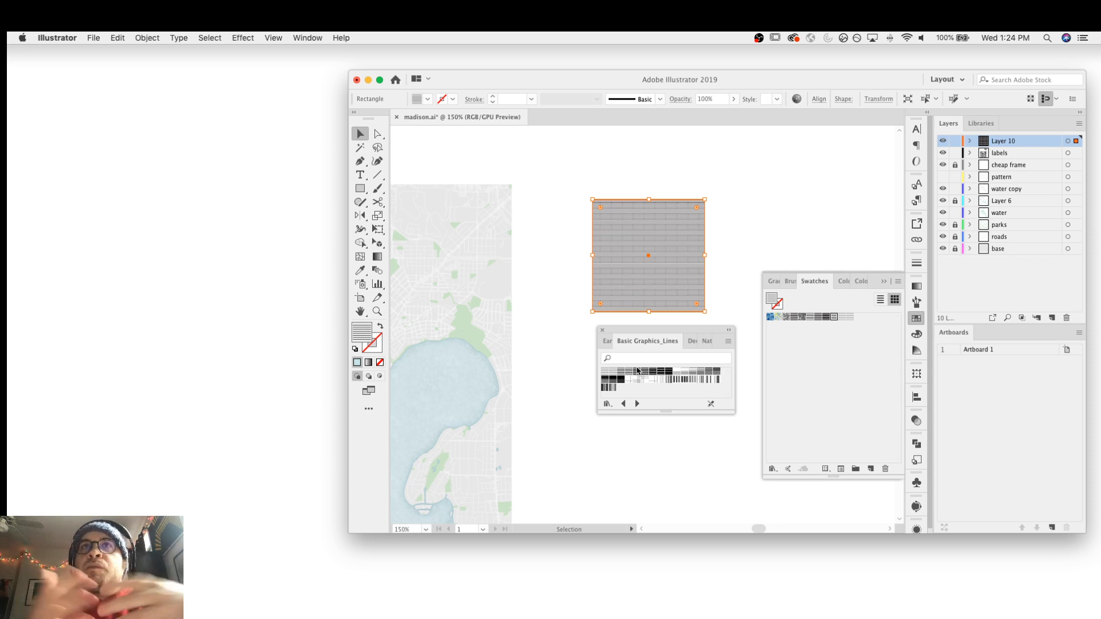
Scale only the square's line pattern uniformly to 200%, with Transform Objects off and Transform Patterns on
{"action": "left_click", "coordinate": [150, 38]}
{"action": "mouse_move", "coordinate": [167, 52]}
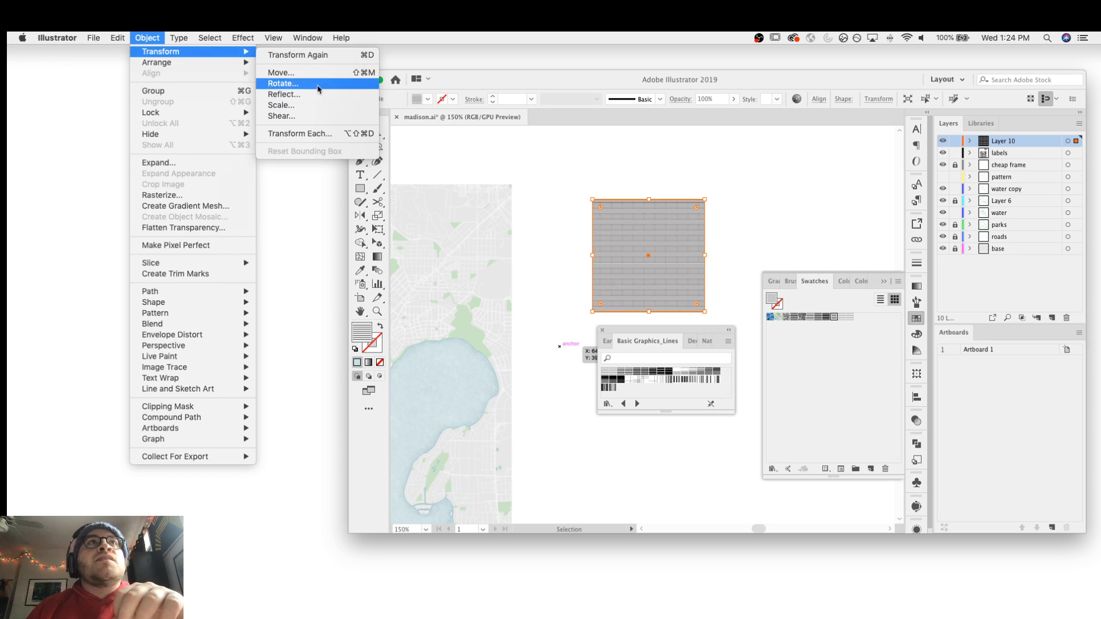
{"action": "left_click", "coordinate": [281, 105]}
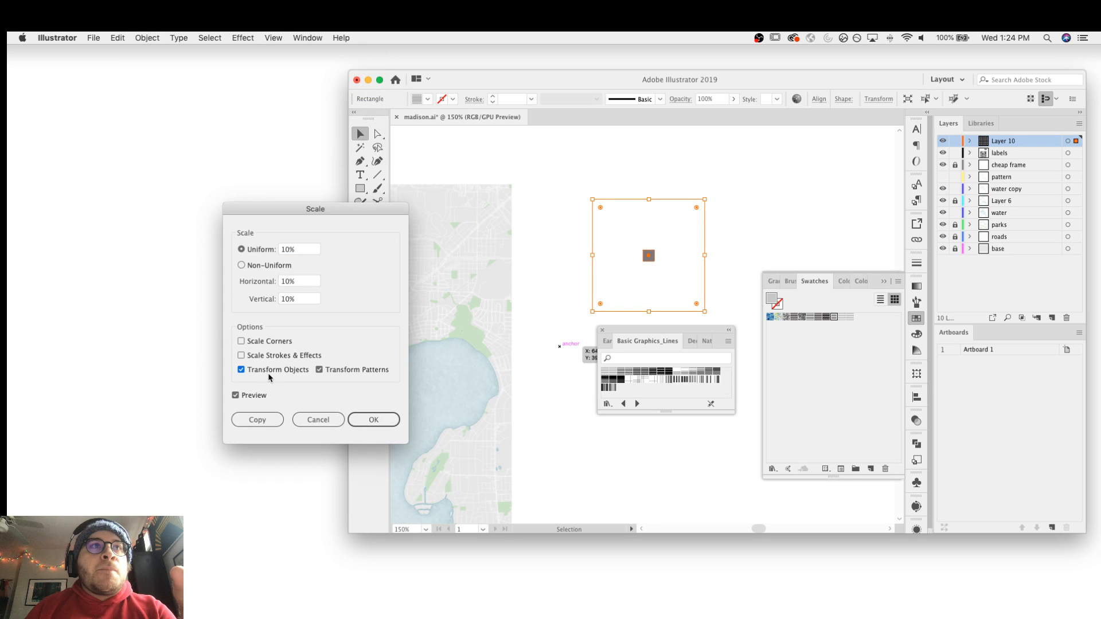
{"action": "left_click", "coordinate": [267, 372]}
{"action": "double_click", "coordinate": [298, 248]}
{"action": "type", "text": "200"}
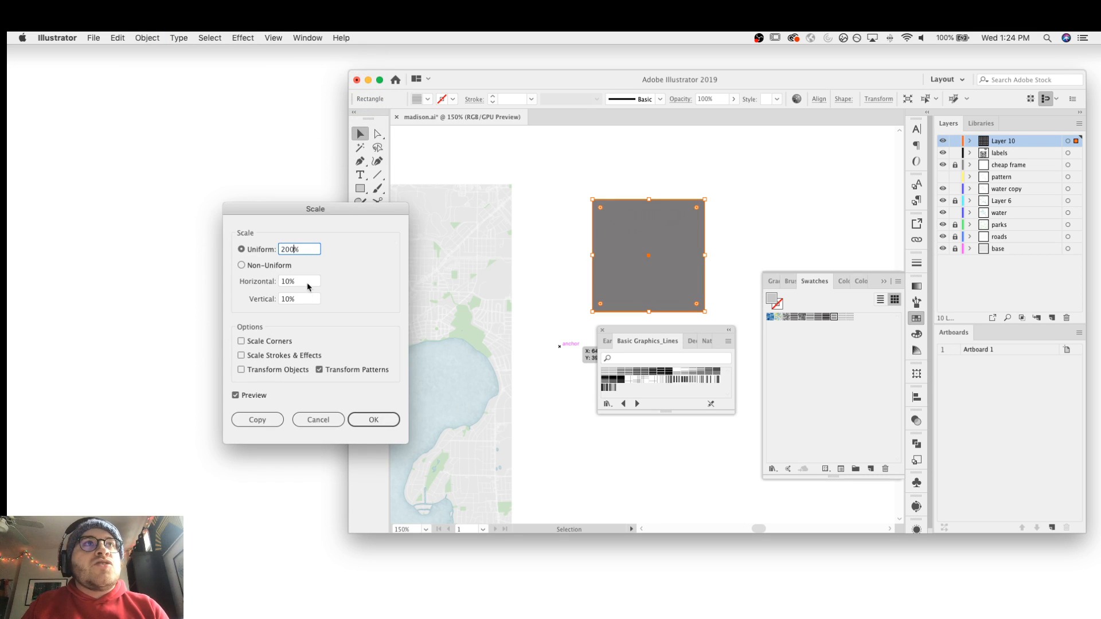
{"action": "left_click", "coordinate": [390, 423]}
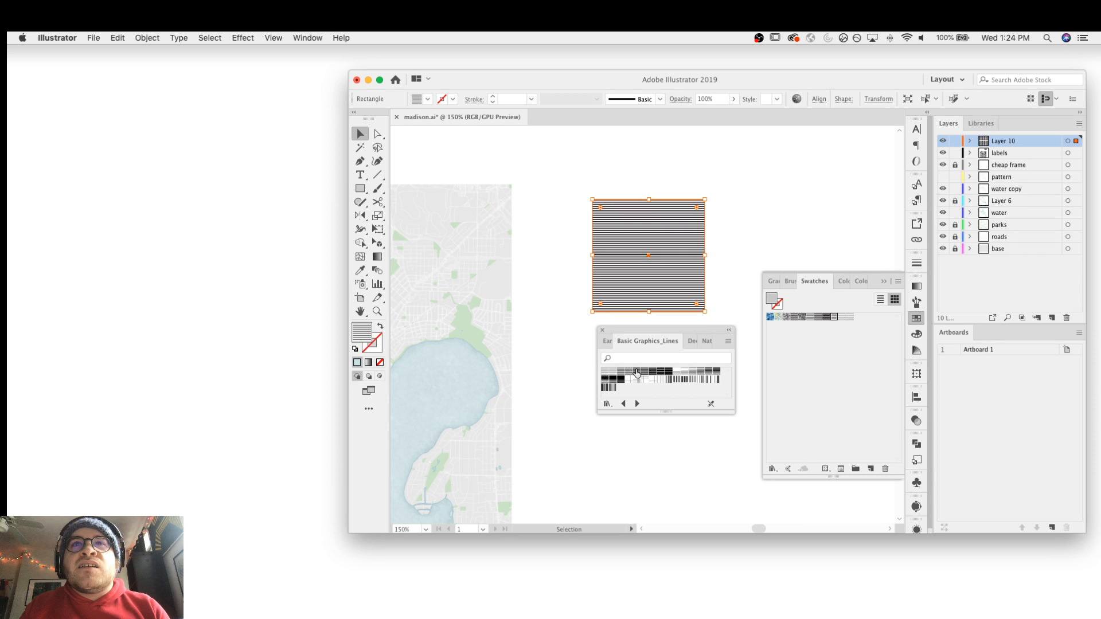
Rotate only the square's pattern by 45°, swap the fill for a denser line pattern and deselect the square
{"action": "left_click", "coordinate": [148, 38]}
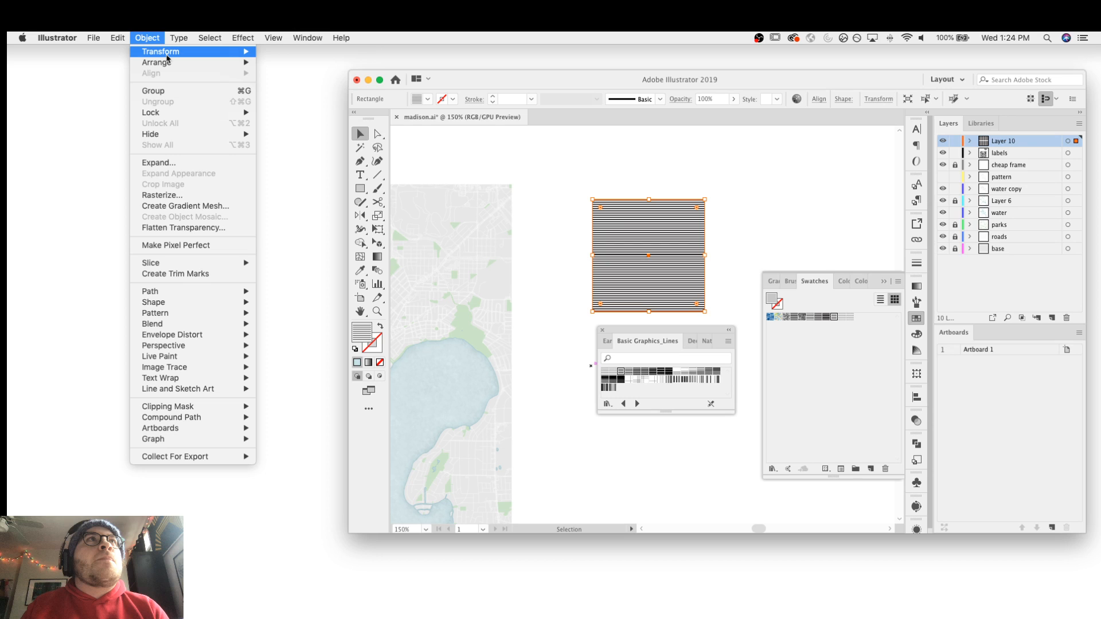
{"action": "left_click", "coordinate": [298, 84]}
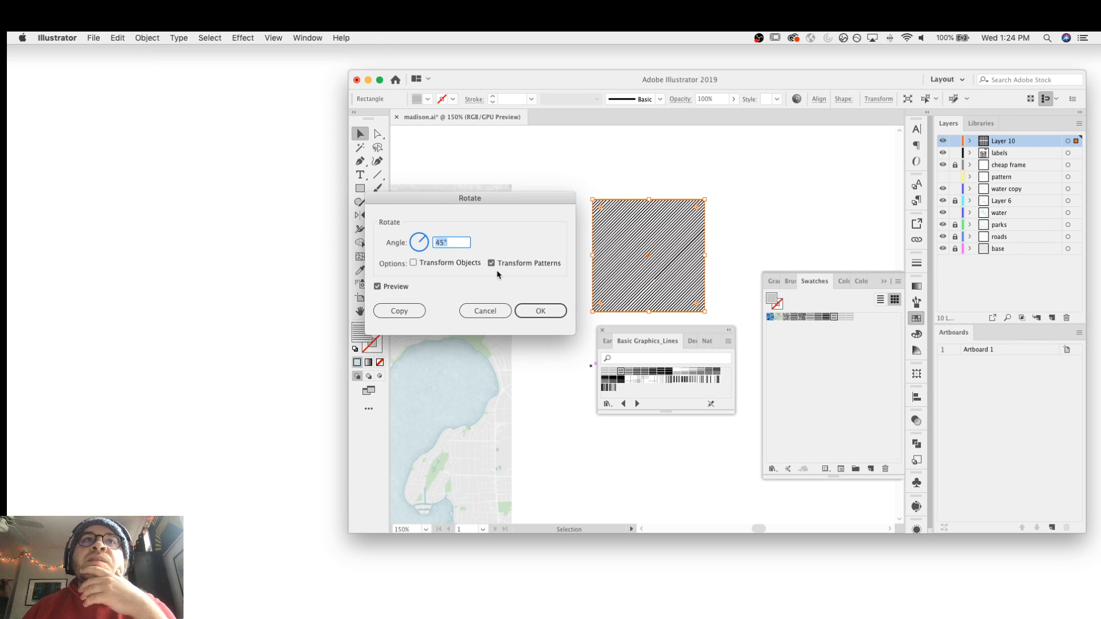
{"action": "left_click", "coordinate": [540, 311]}
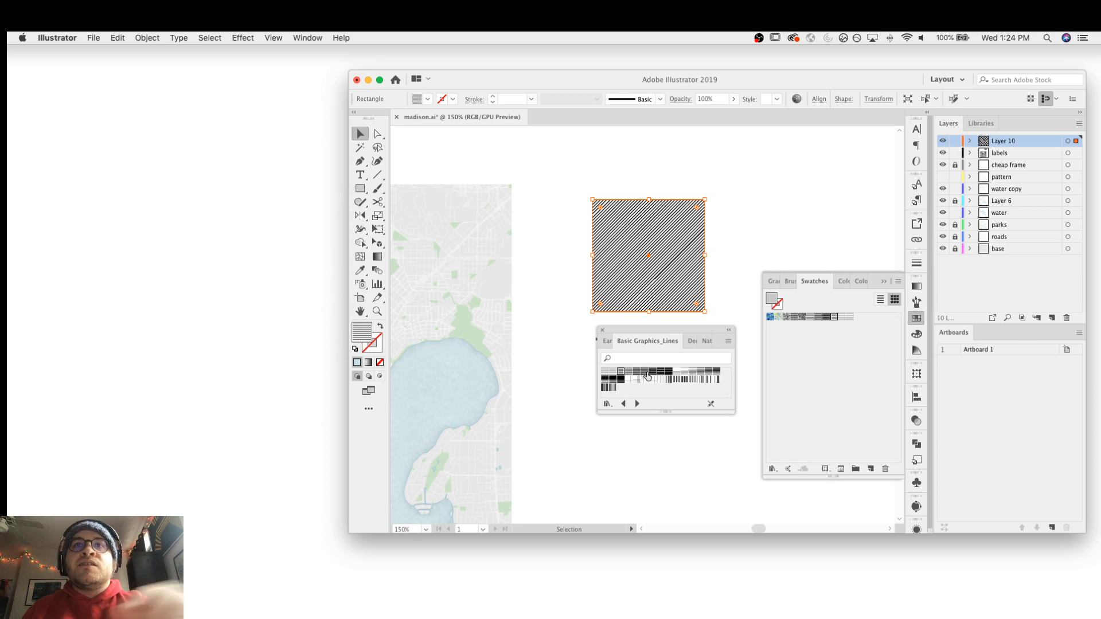
{"action": "left_click", "coordinate": [637, 373]}
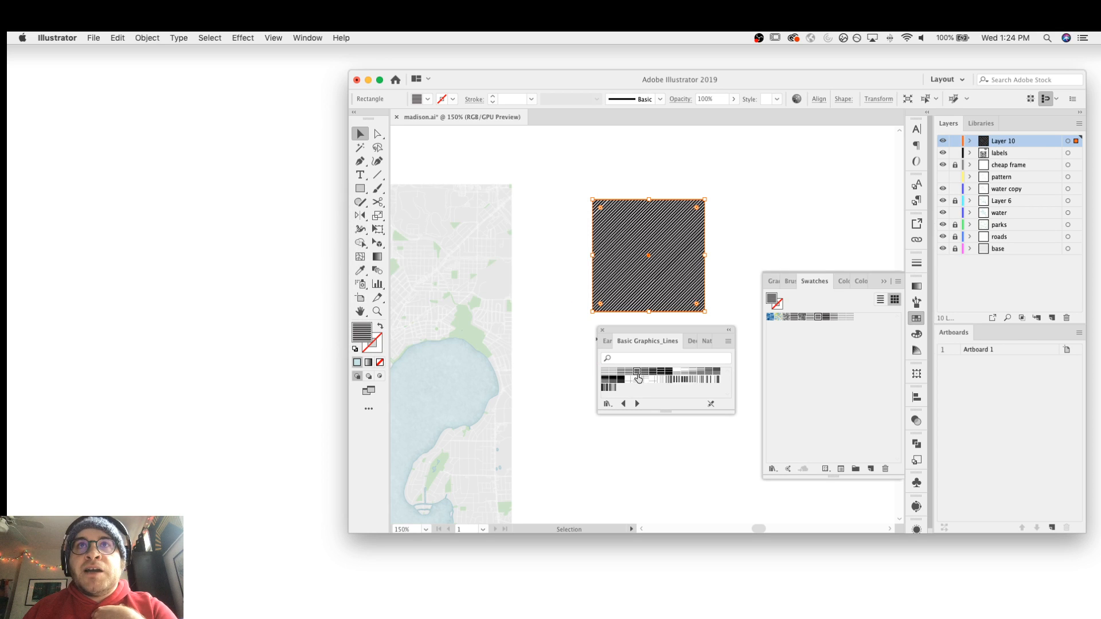
{"action": "left_click", "coordinate": [725, 280]}
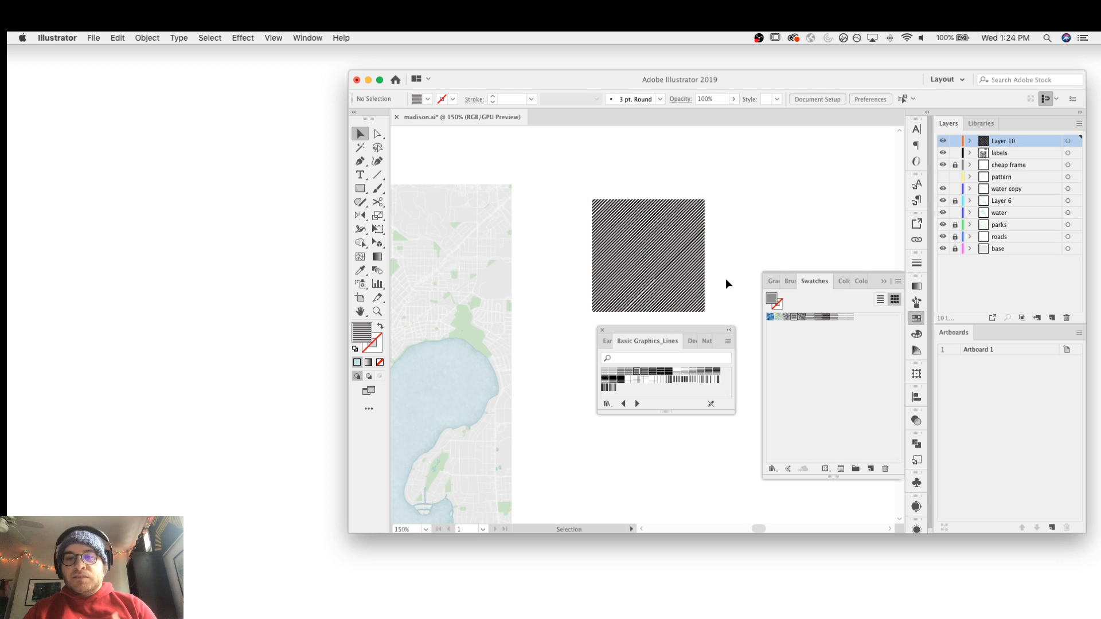
Move the patterned square closer to the map, deselect it and close the Basic Graphics_Lines library
{"action": "mouse_move", "coordinate": [669, 245]}
{"action": "left_mouse_down"}
{"action": "mouse_move", "coordinate": [612, 227]}
{"action": "mouse_move", "coordinate": [628, 232]}
{"action": "left_mouse_up"}
{"action": "key", "text": "super+shift+a"}
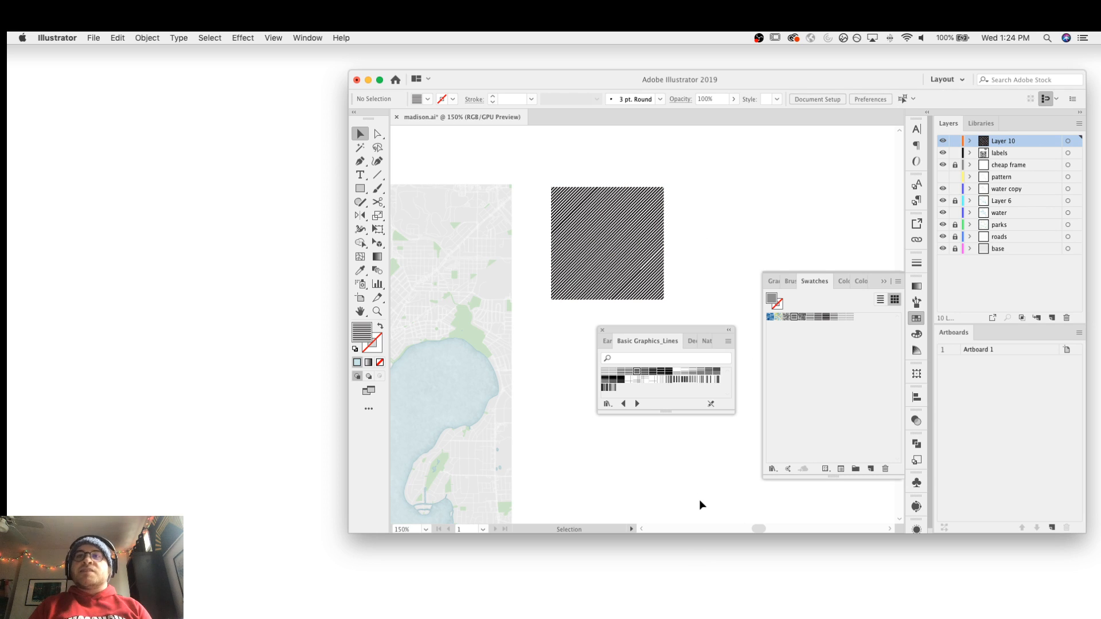
{"action": "left_click", "coordinate": [602, 330]}
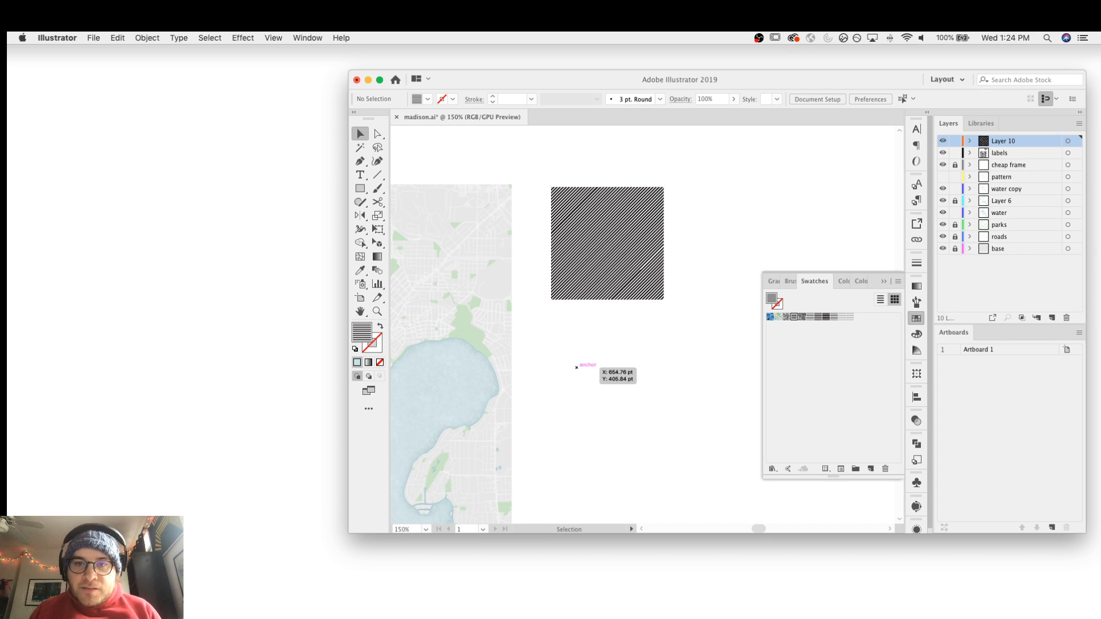
{"action": "key", "text": "super+Tab"}
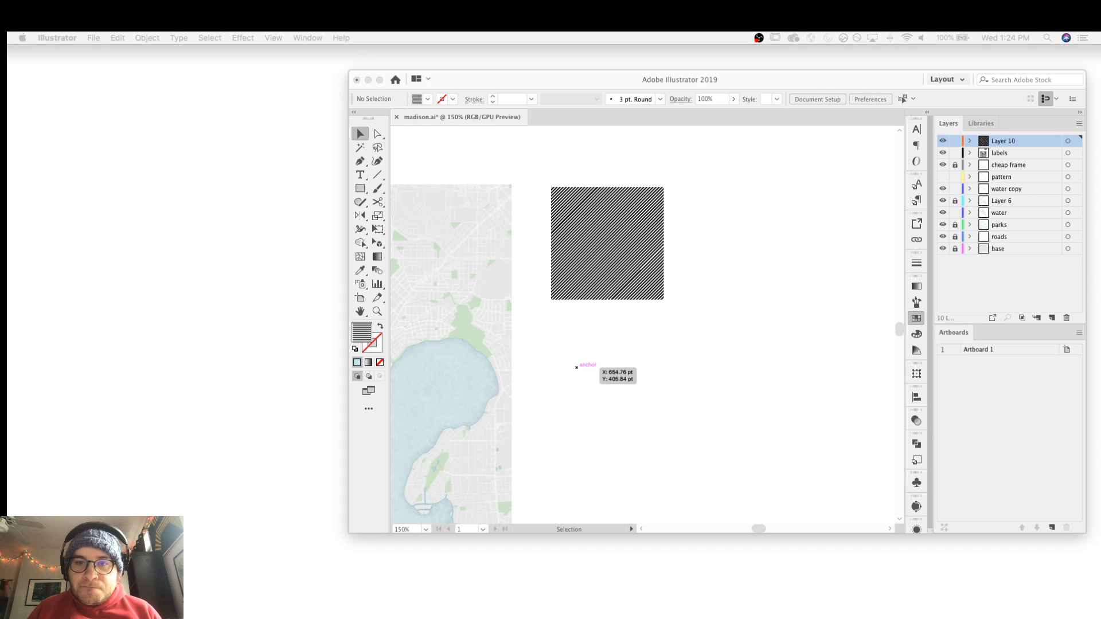